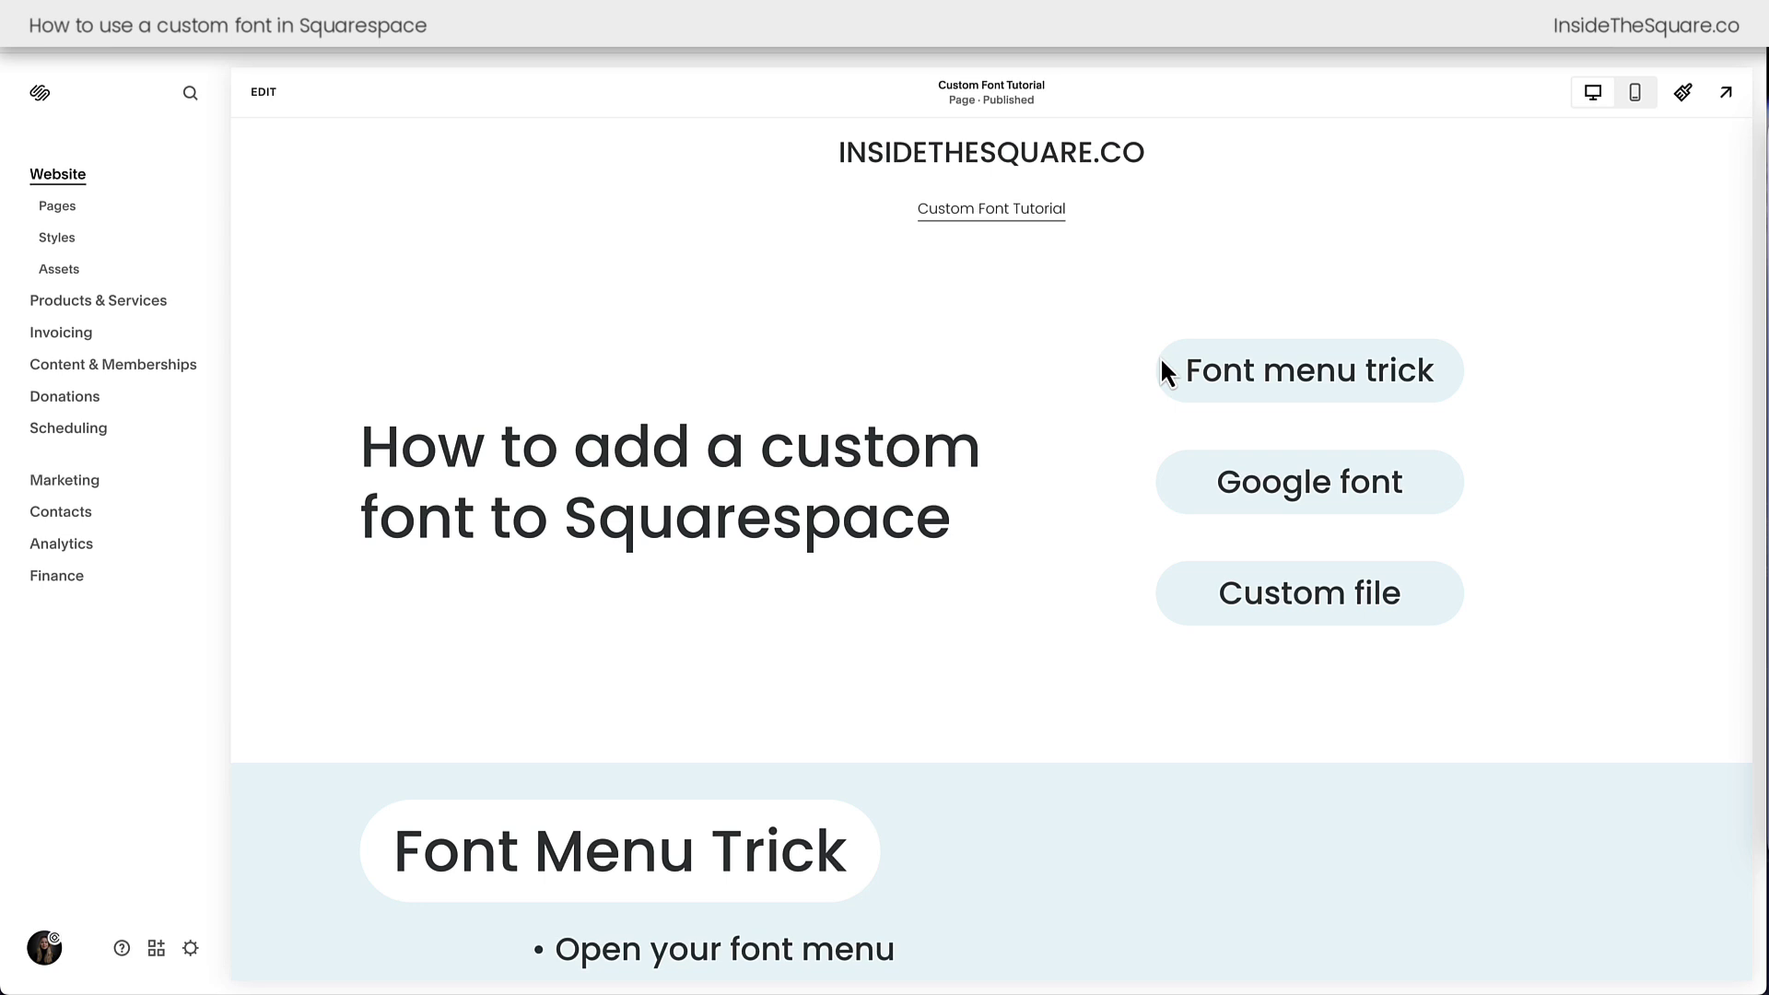
Show the Assign Styles list of page elements and their font styles, including the Menu Block fonts.
scroll(1159, 355, "down", 3)
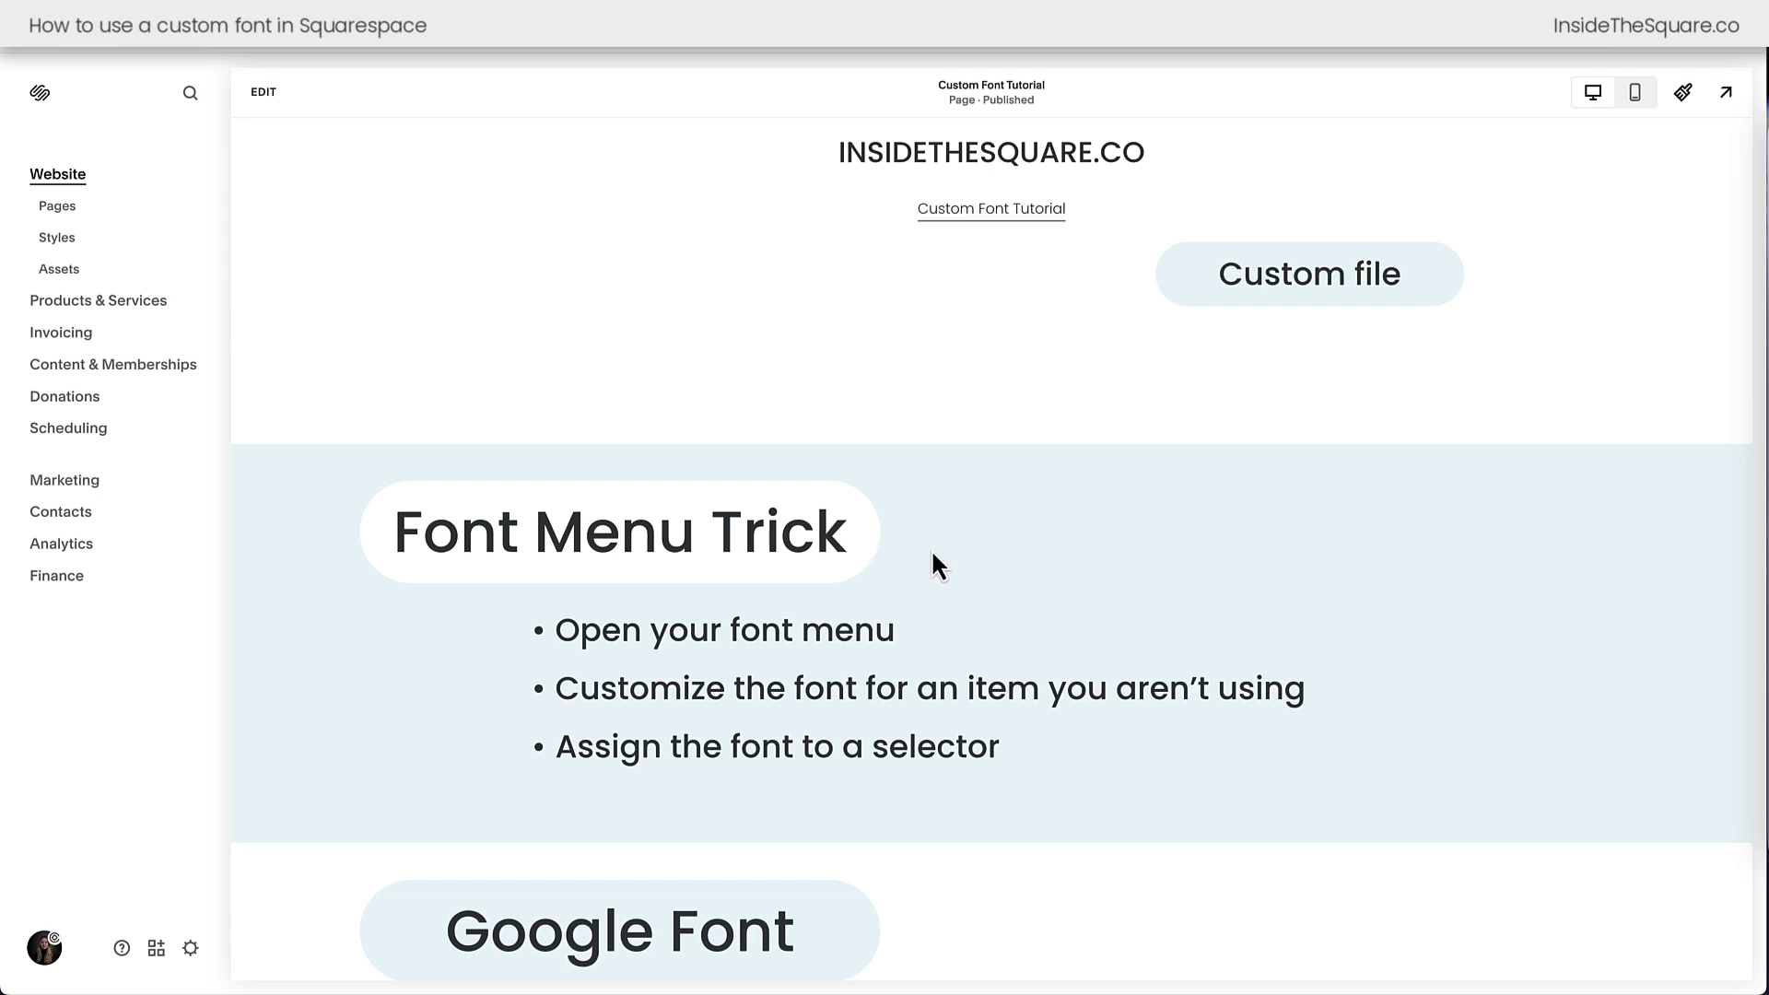
left_click(1683, 92)
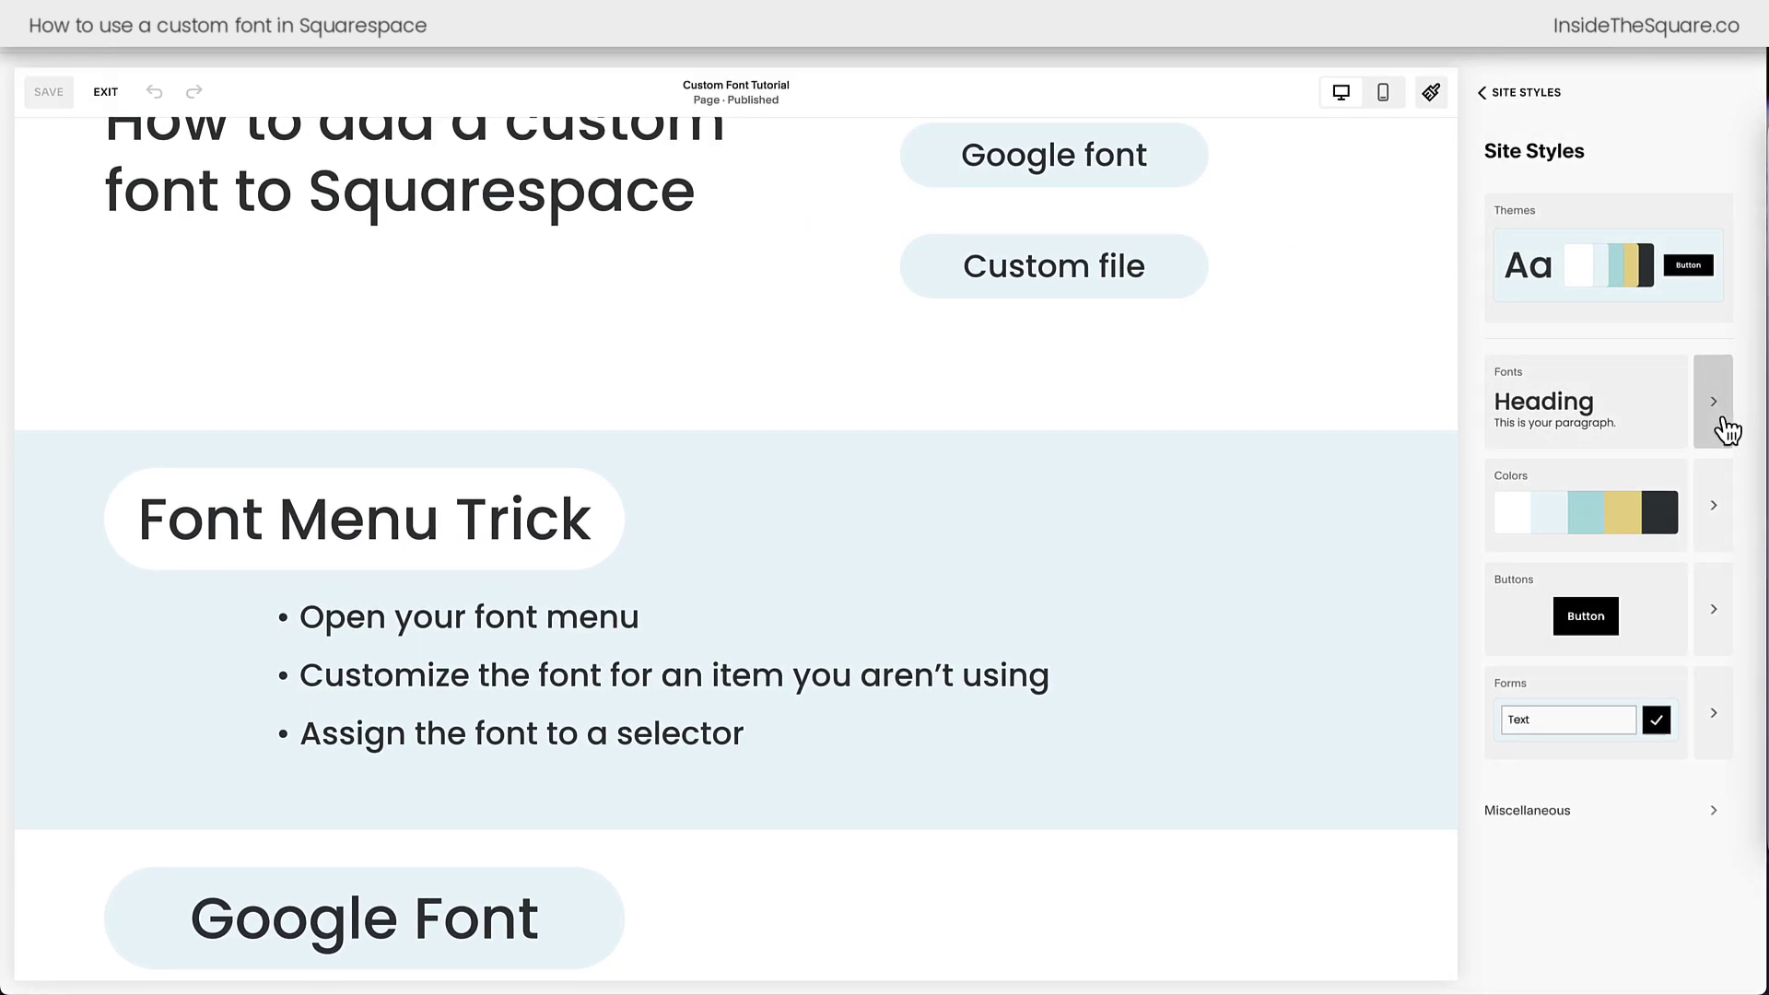
left_click(1719, 410)
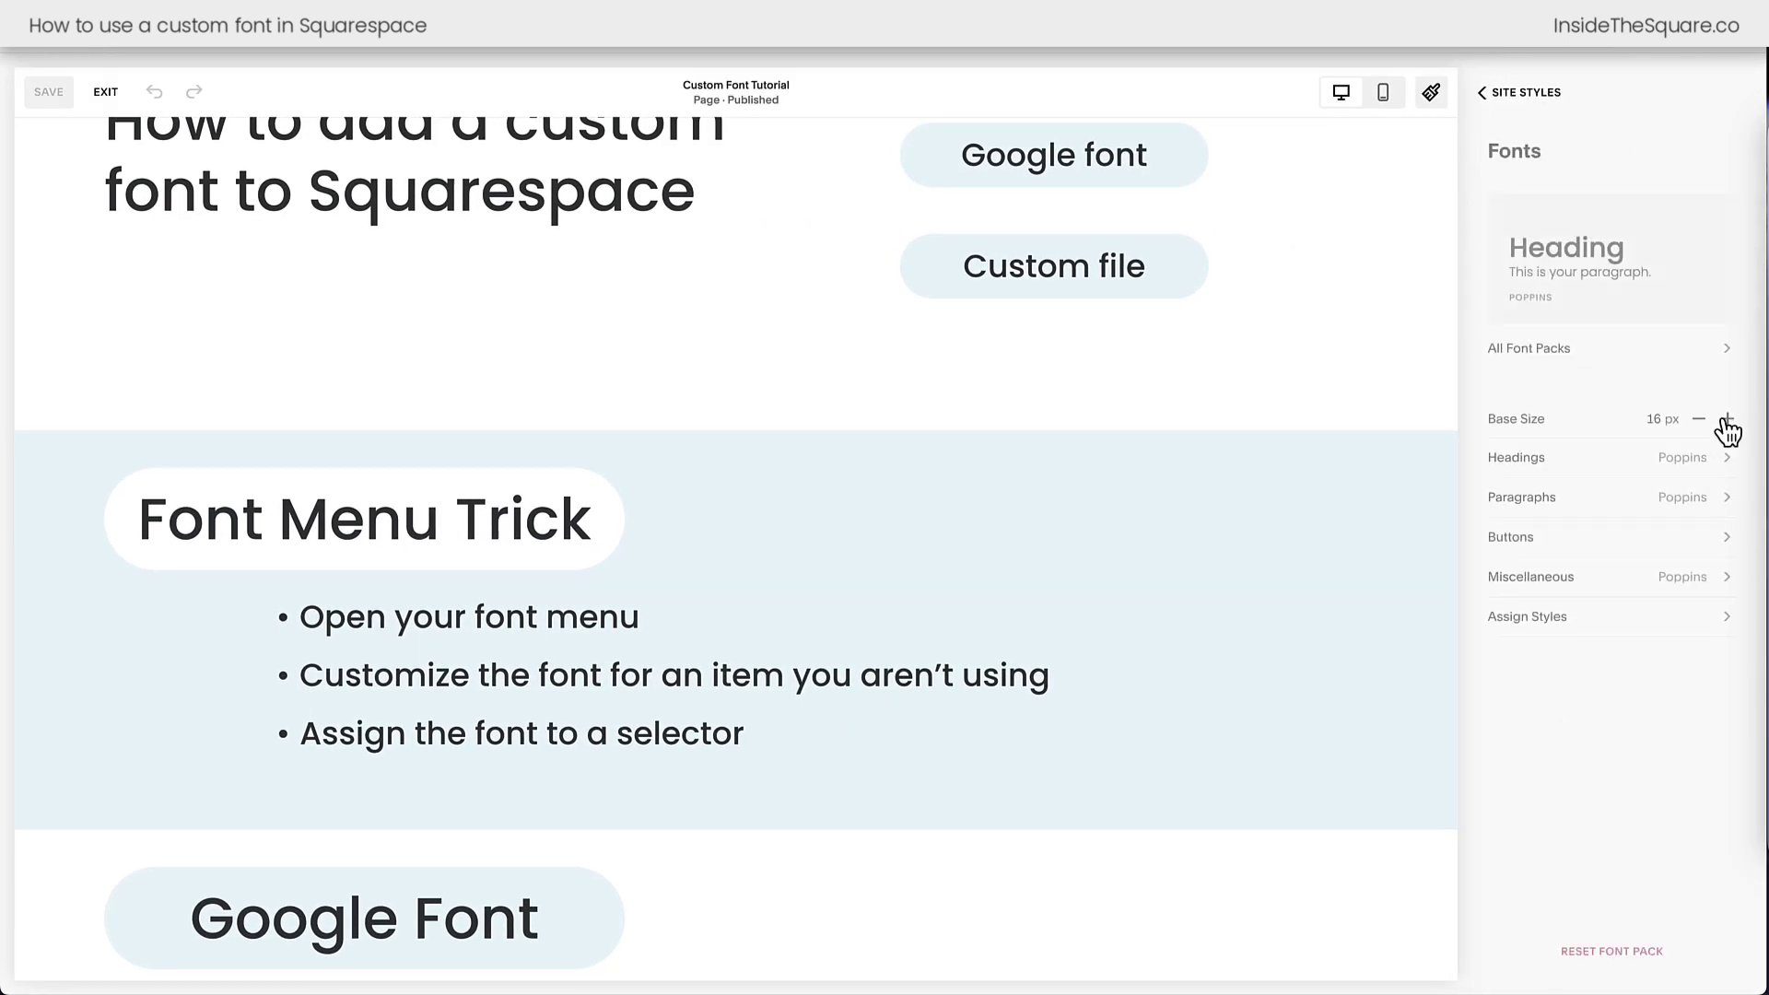
left_click(1636, 632)
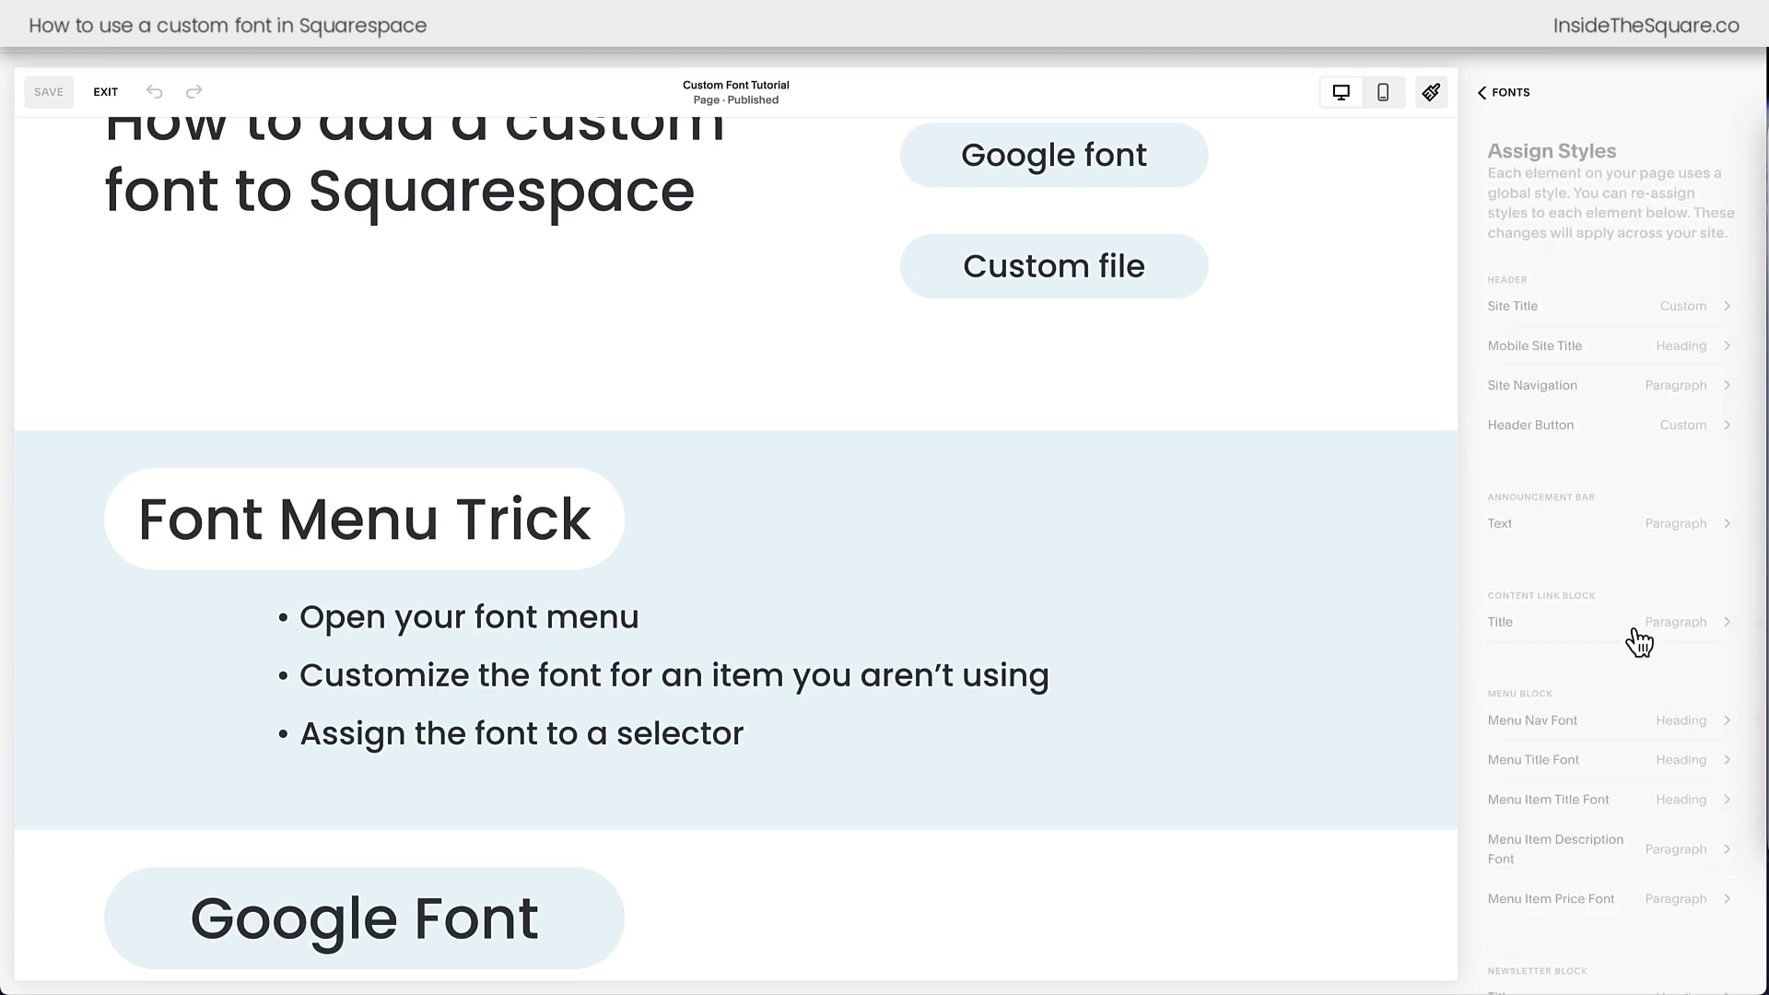
scroll(1640, 642, "down", 8)
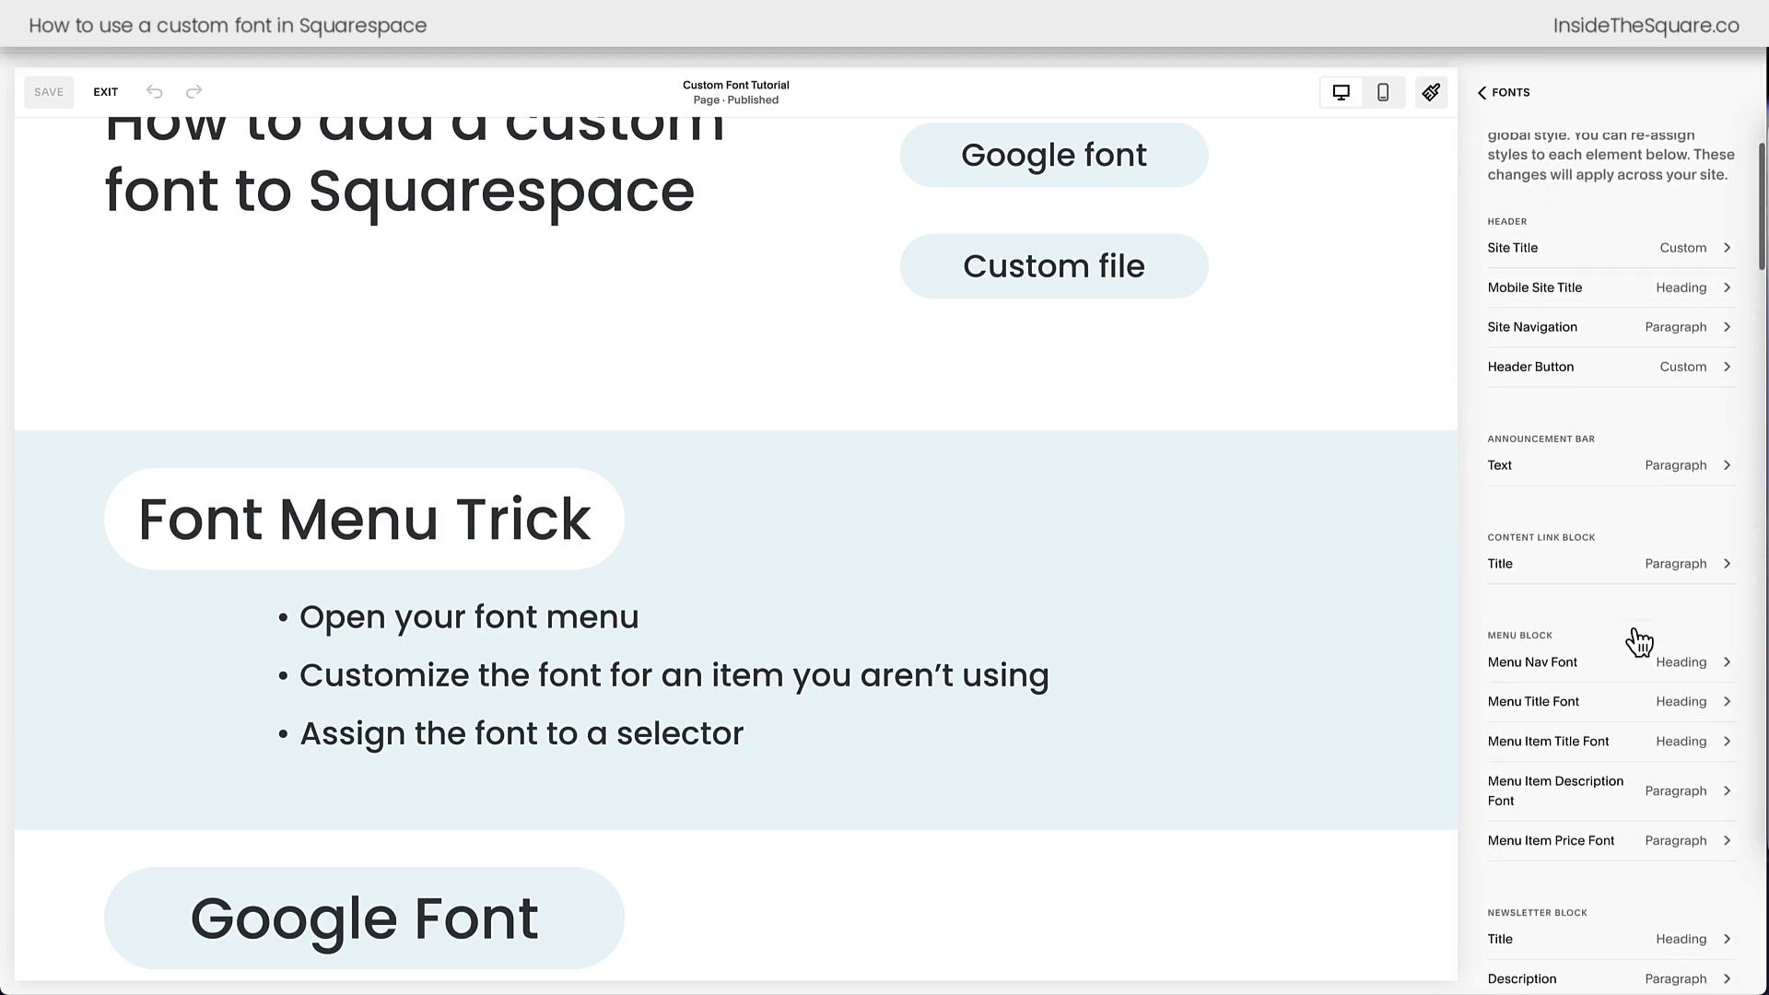
scroll(1633, 630, "down", 10)
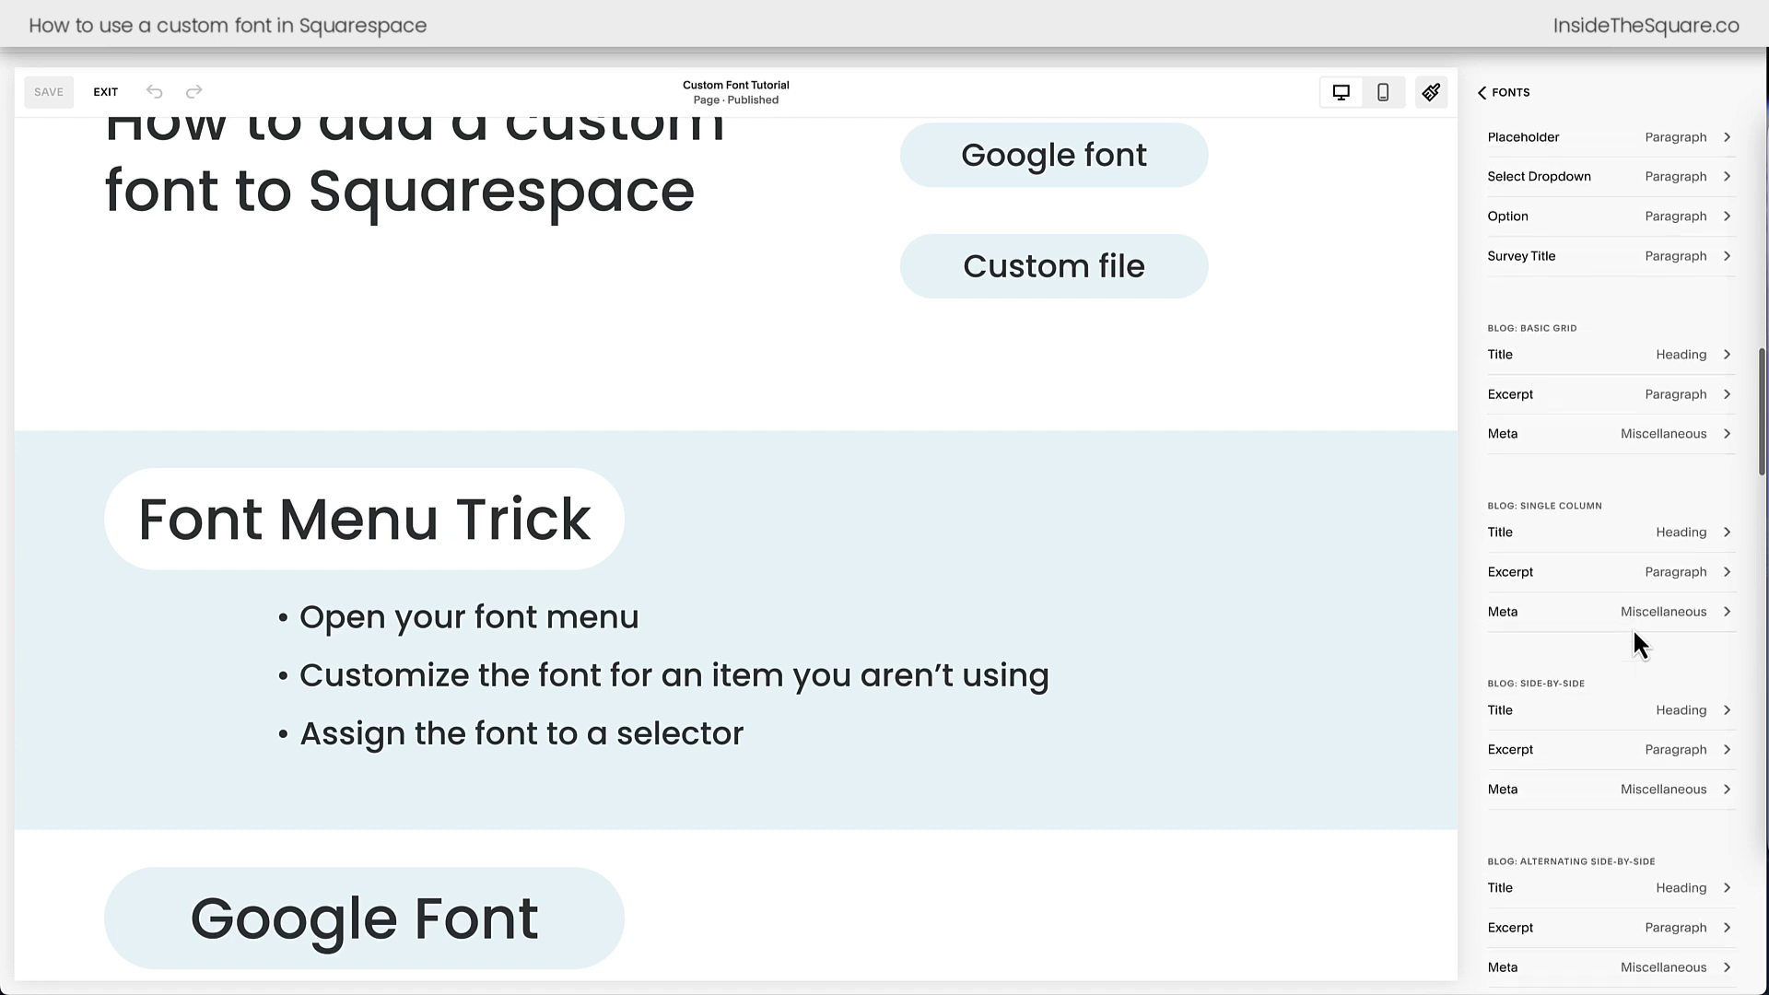
scroll(1633, 628, "down", 5)
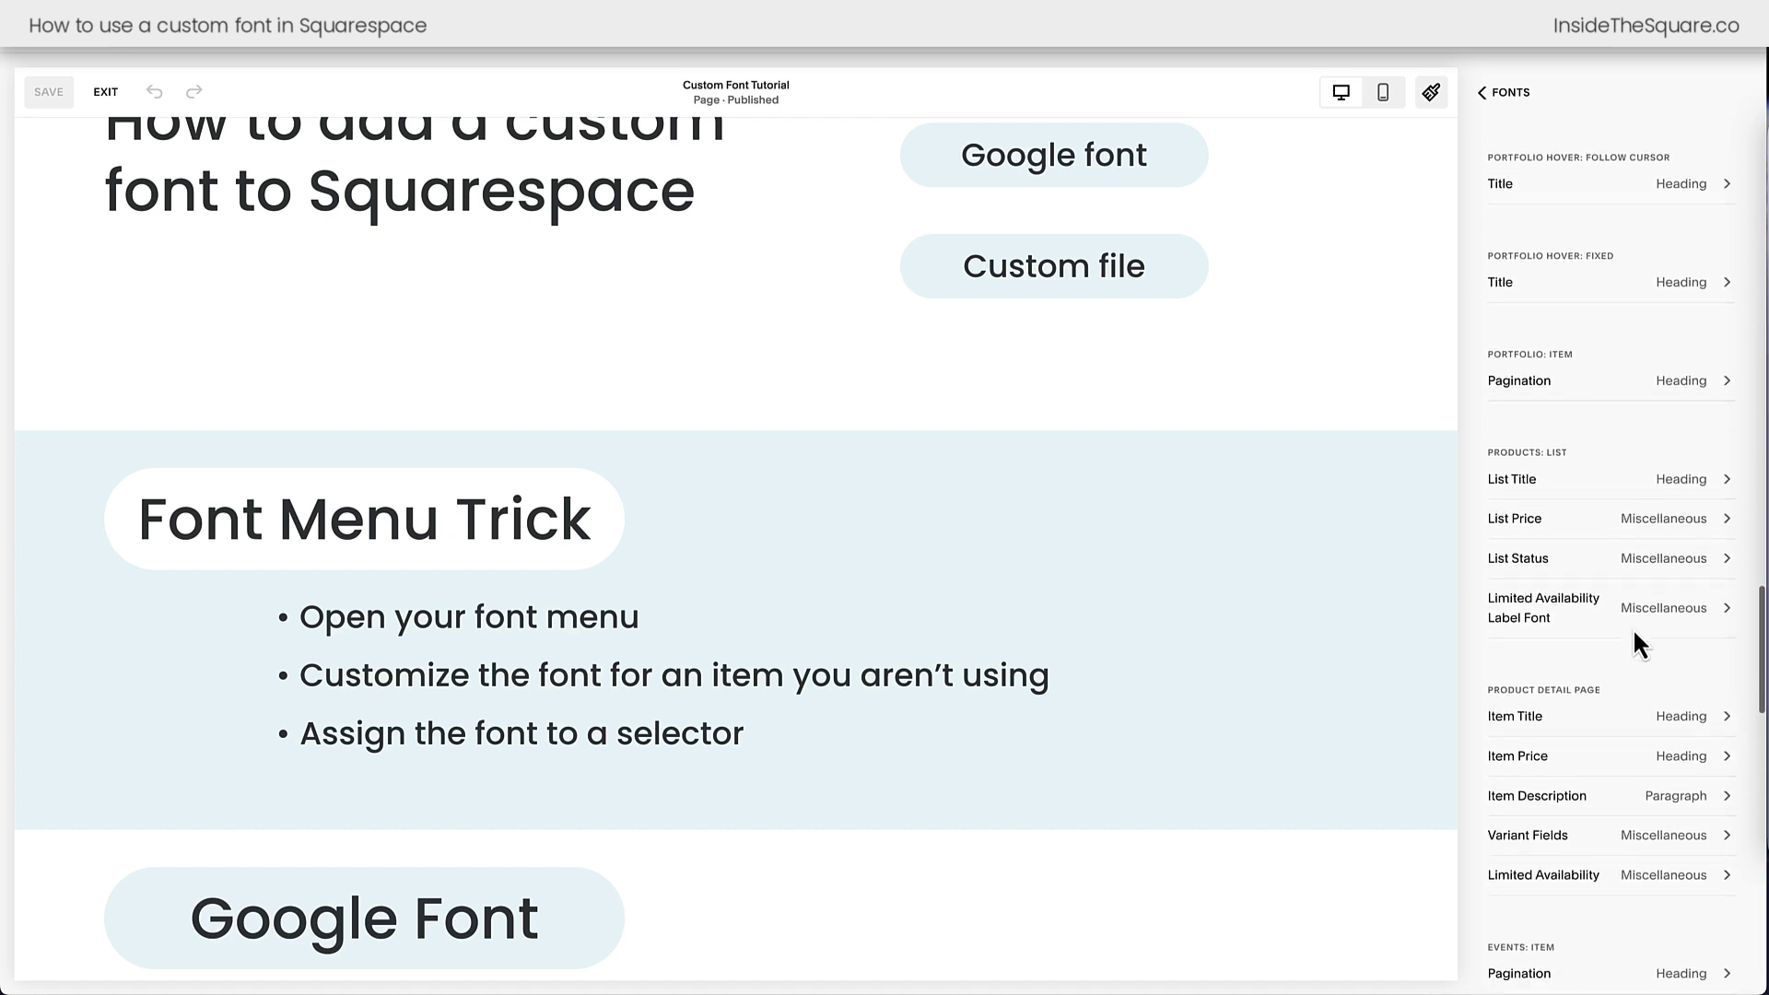
scroll(1633, 627, "up", 20)
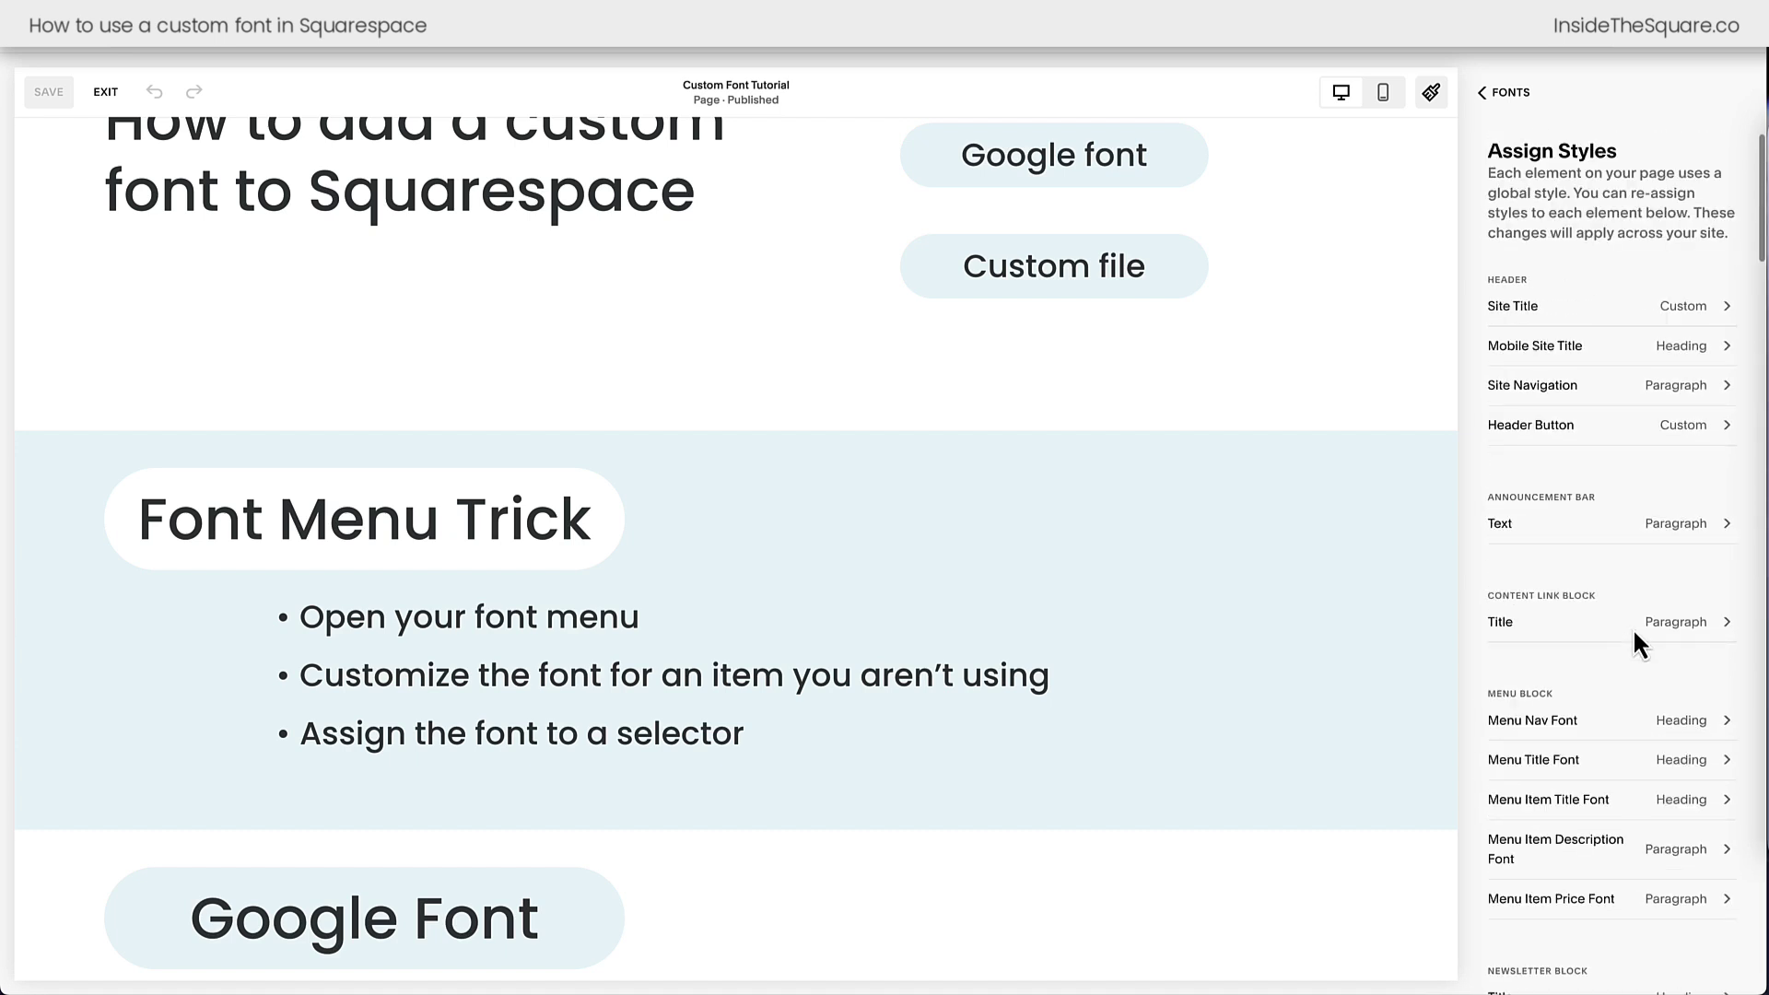
scroll(1633, 628, "down", 4)
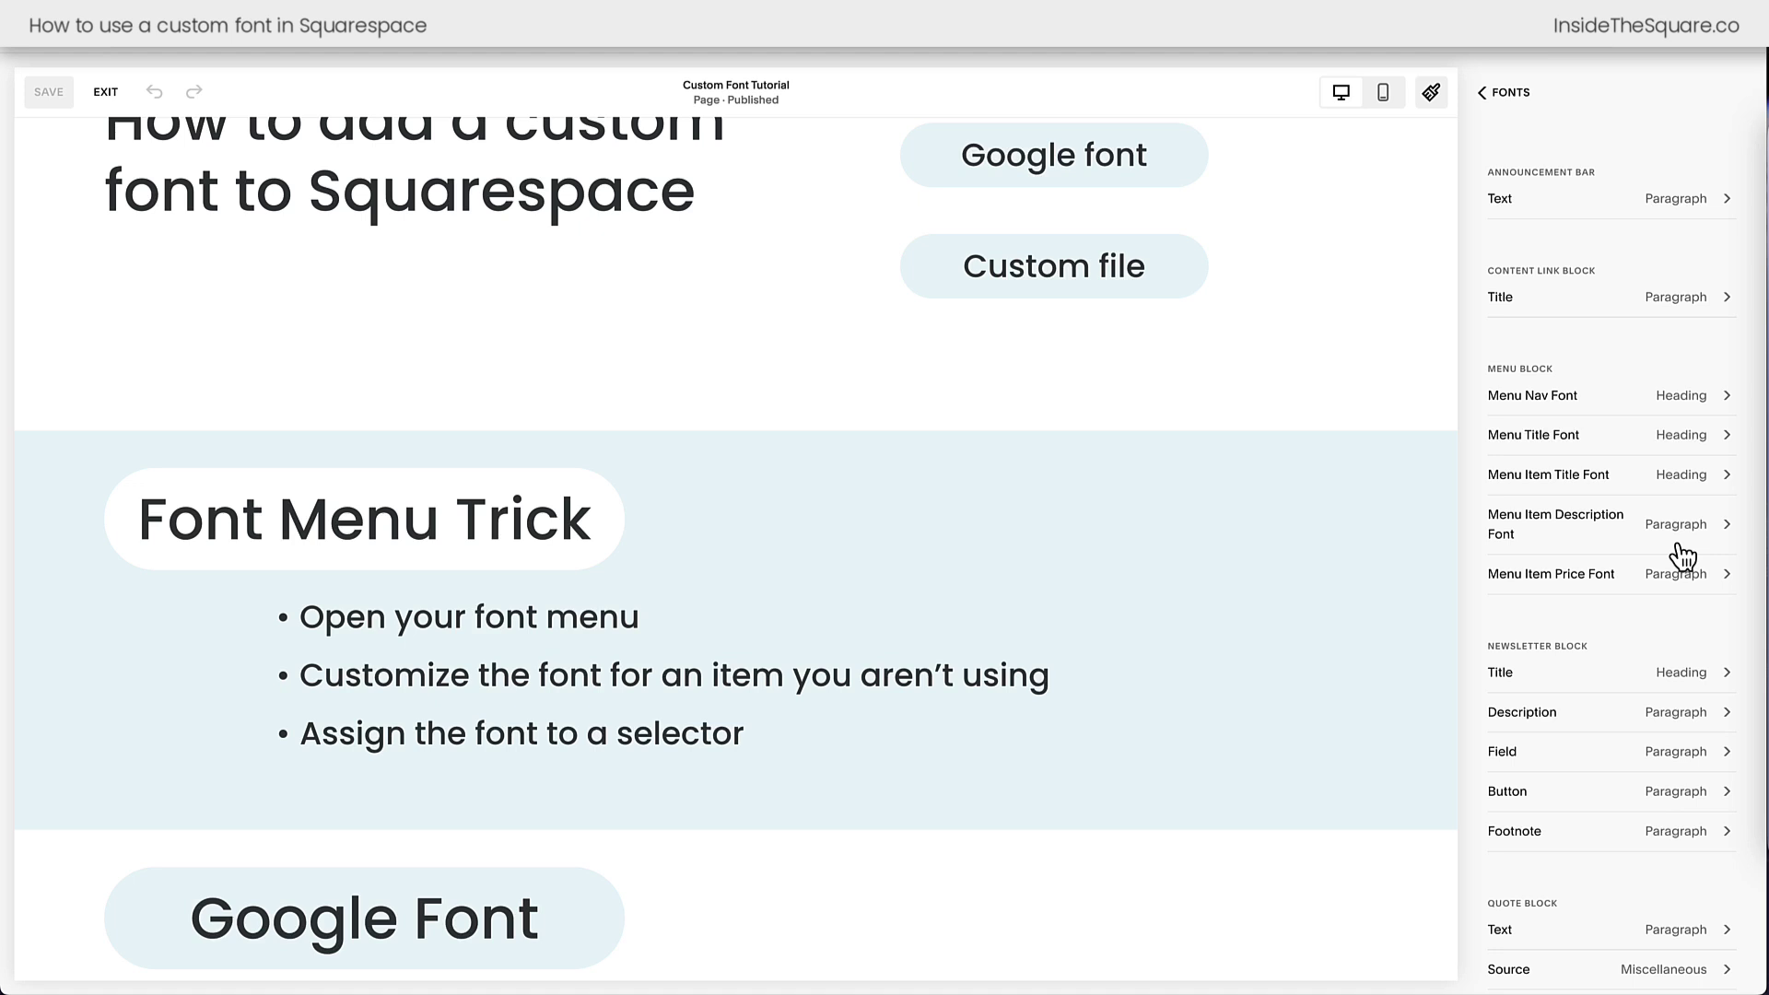
Switch Menu Nav Font from Heading to a Custom style using the Sail font.
left_click(1635, 401)
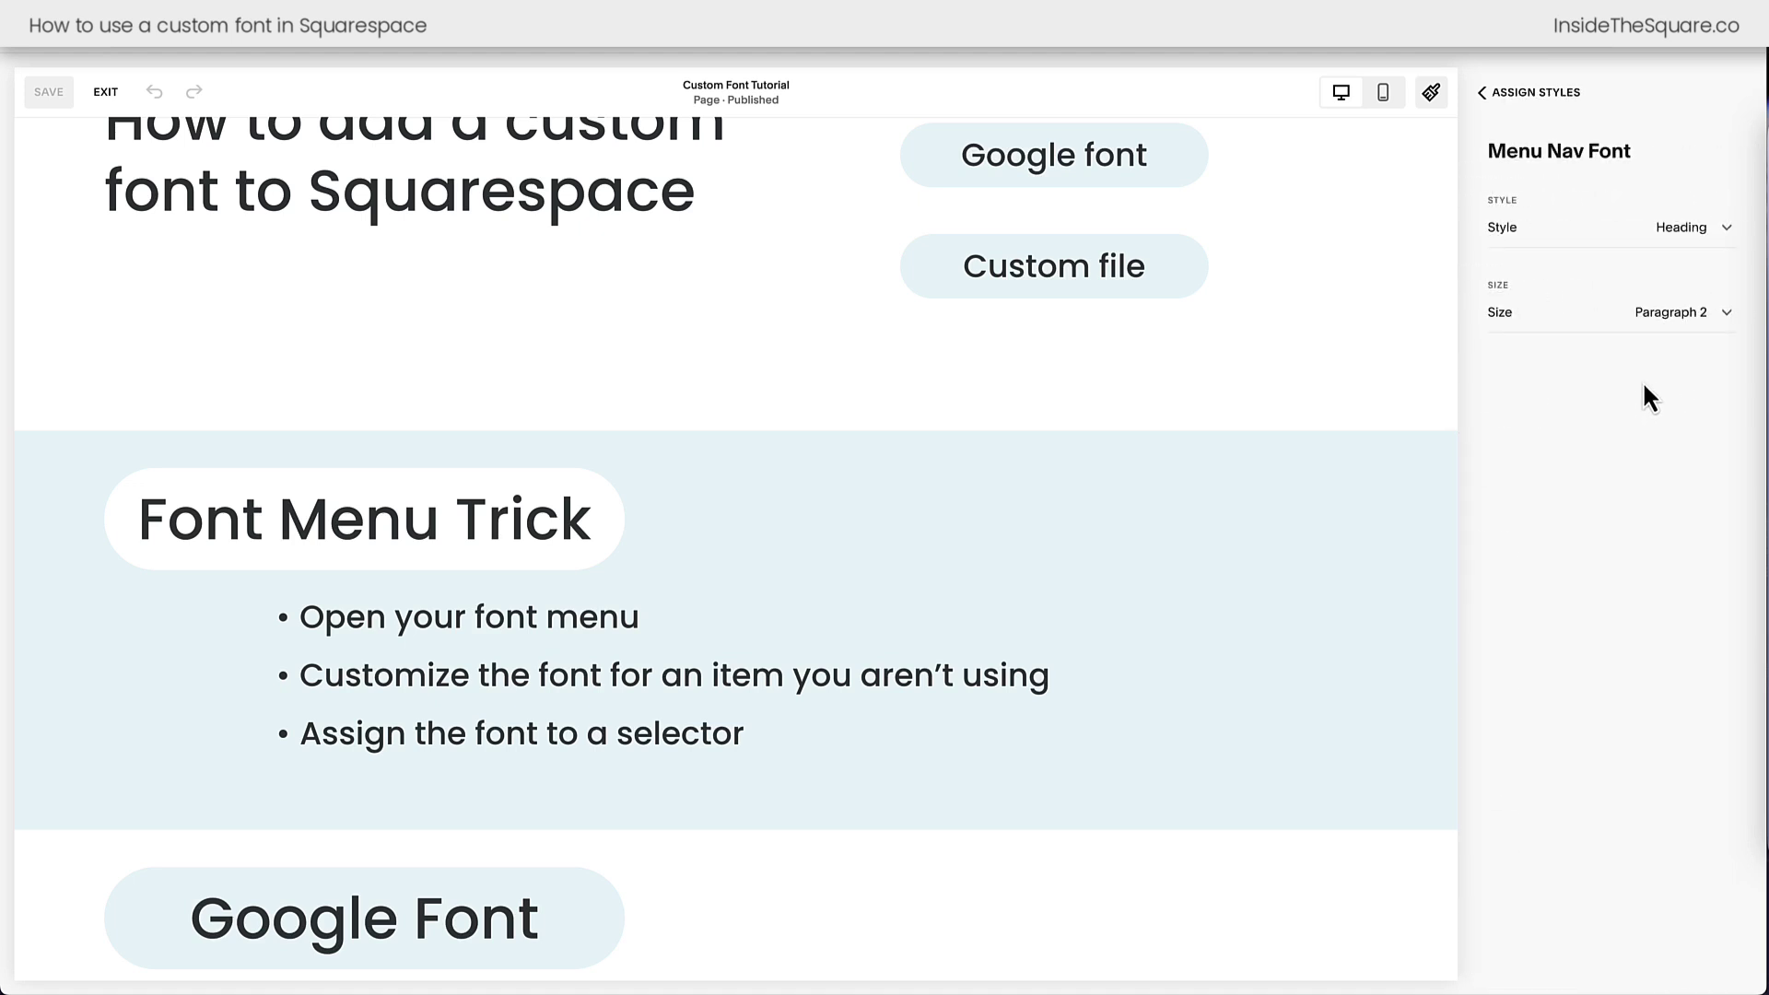
left_click(1690, 237)
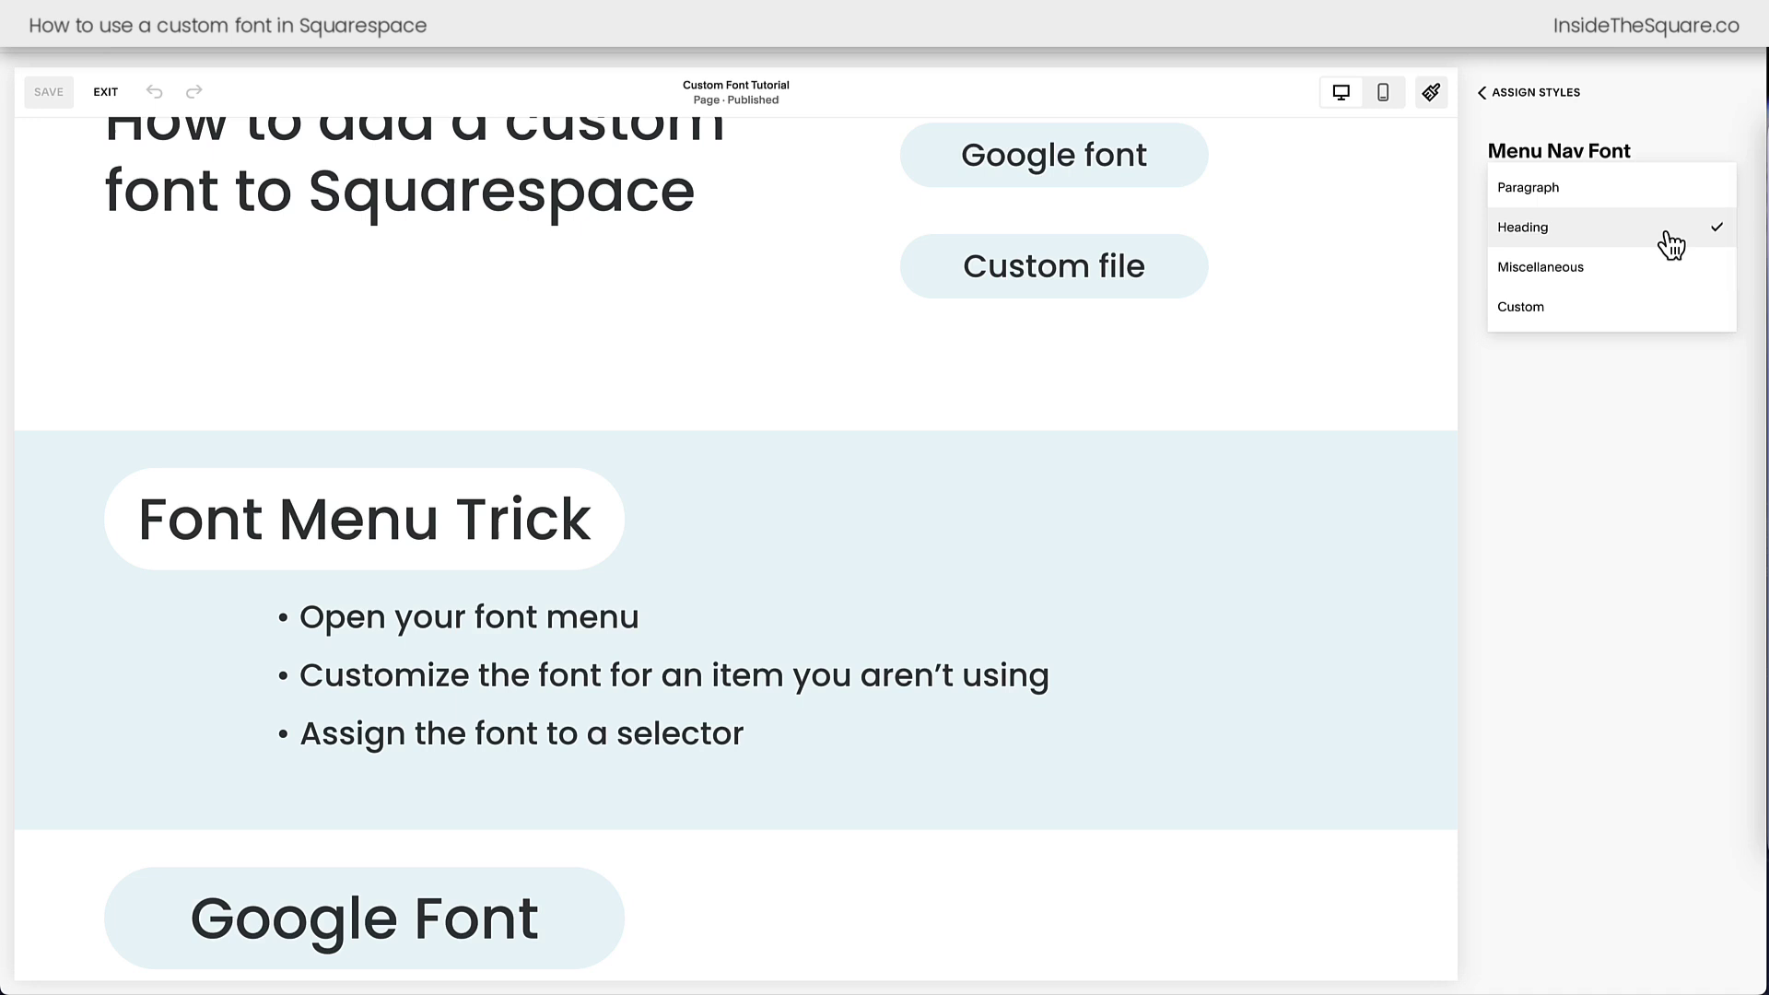
left_click(1569, 323)
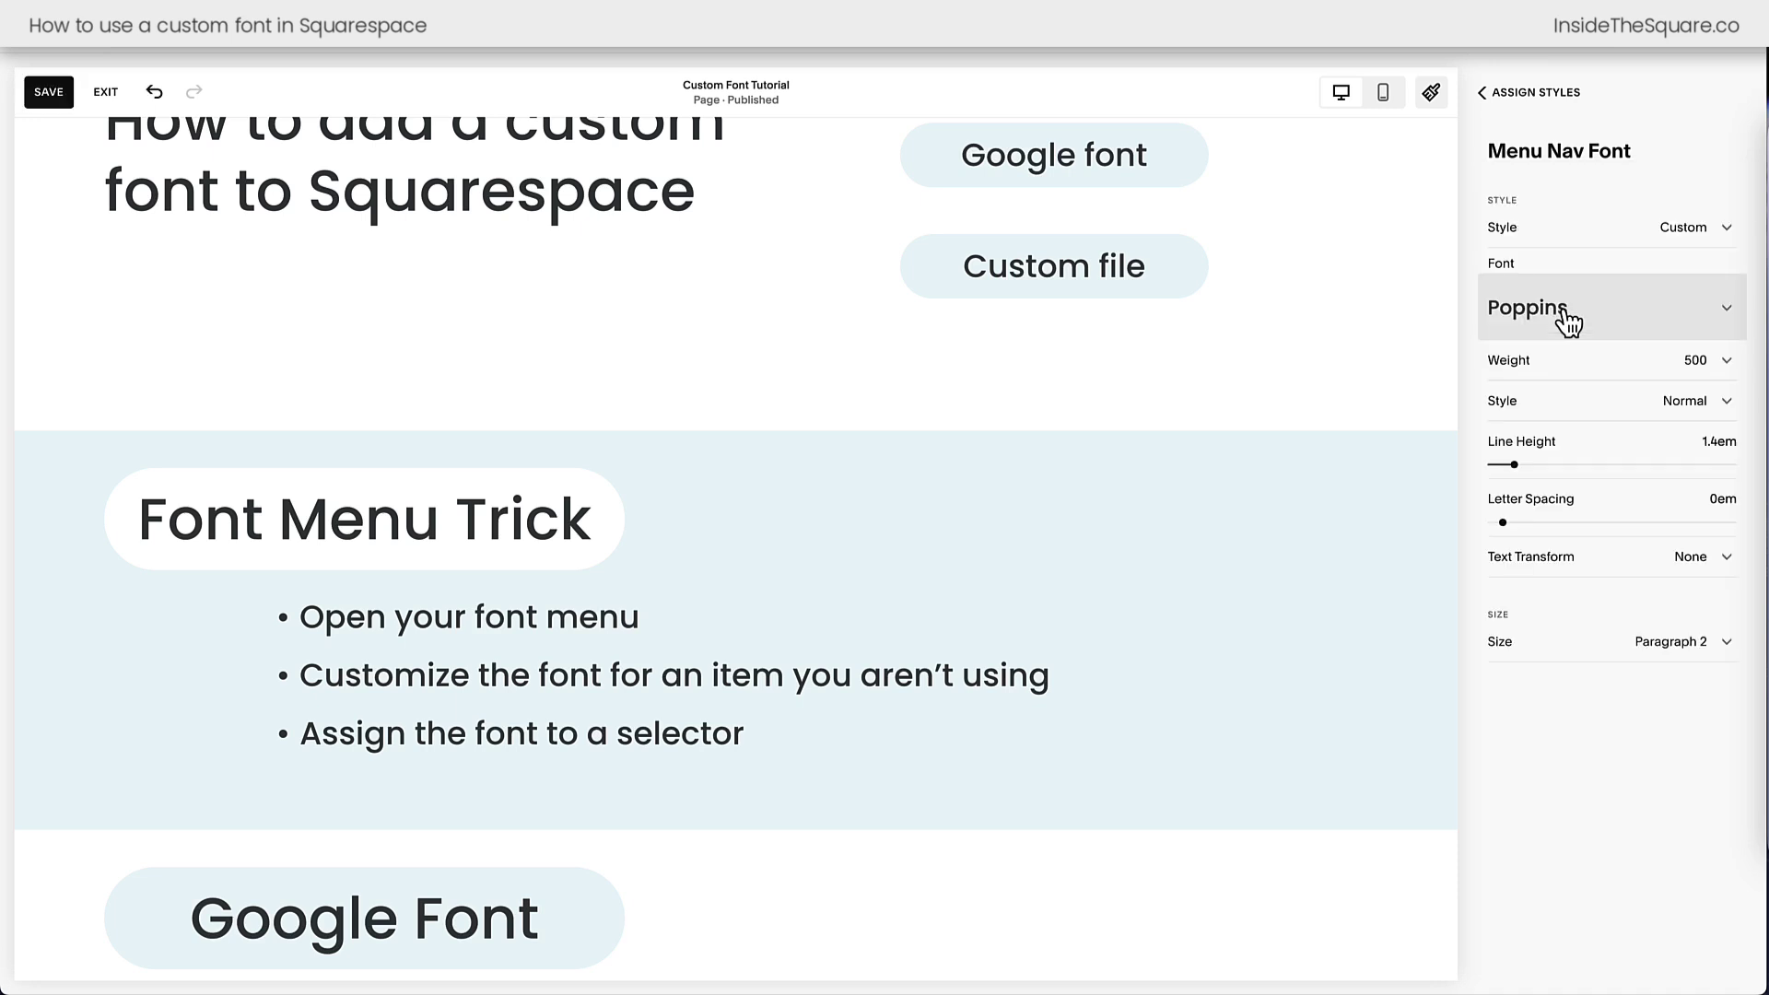
left_click(1687, 318)
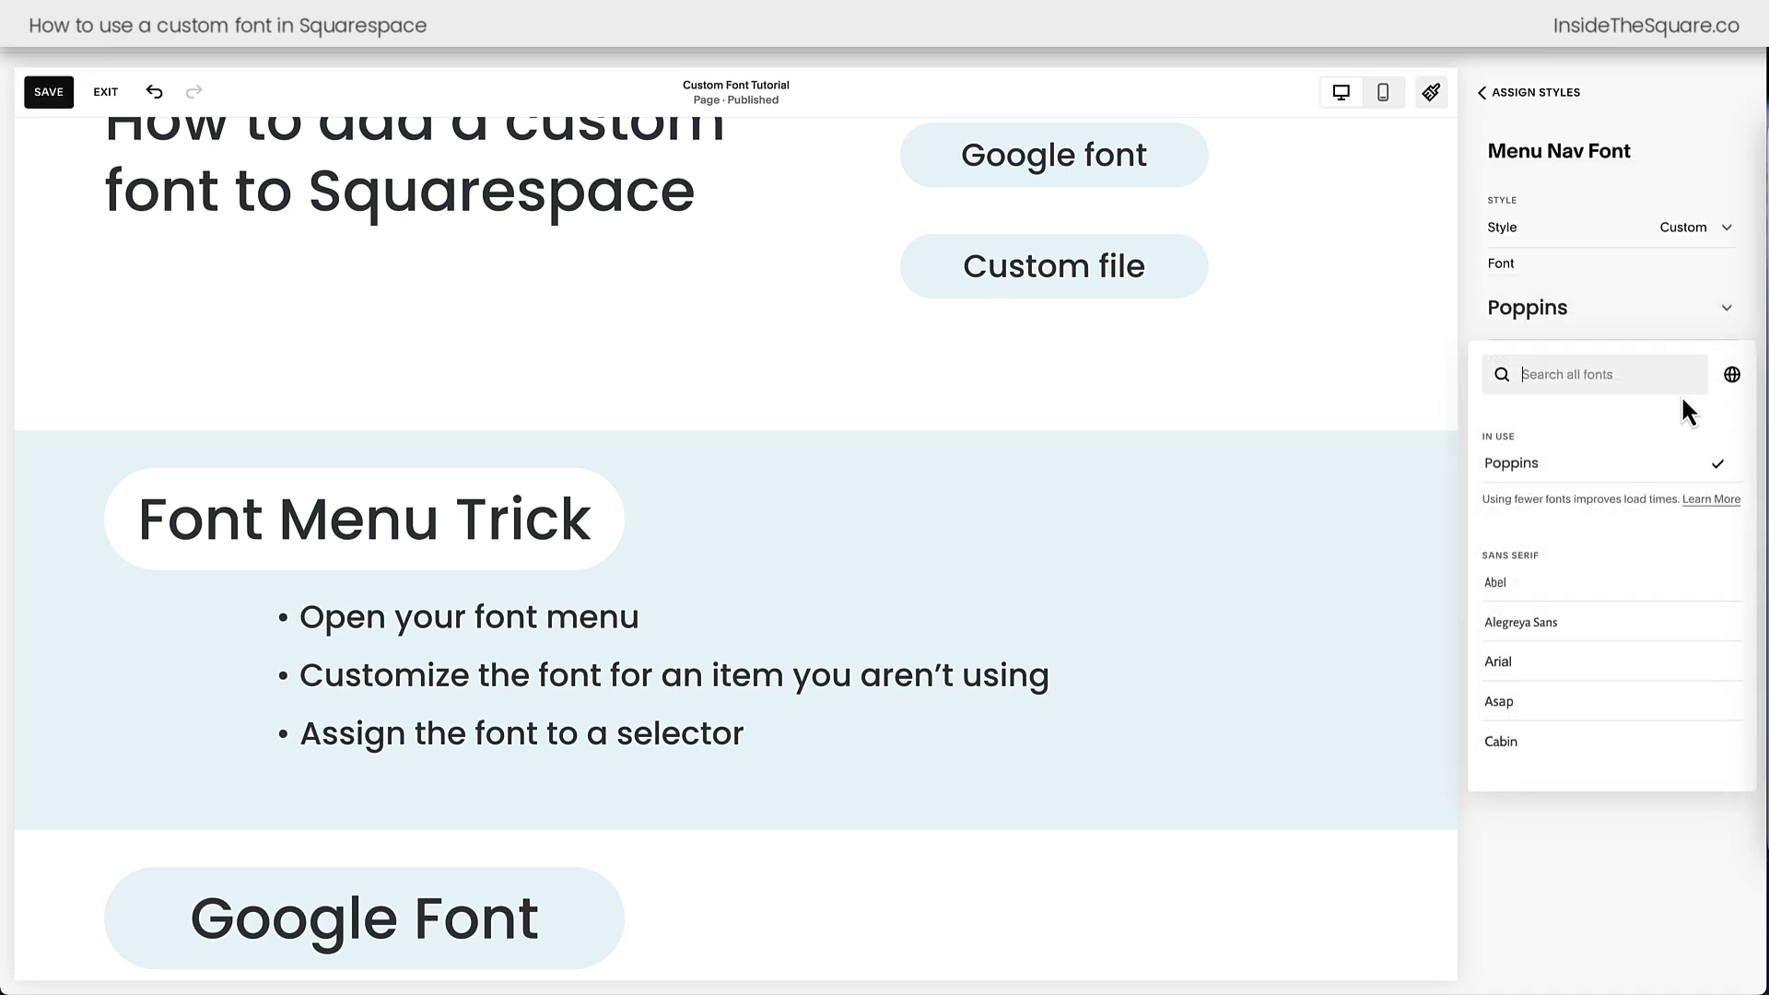
scroll(1663, 479, "down", 15)
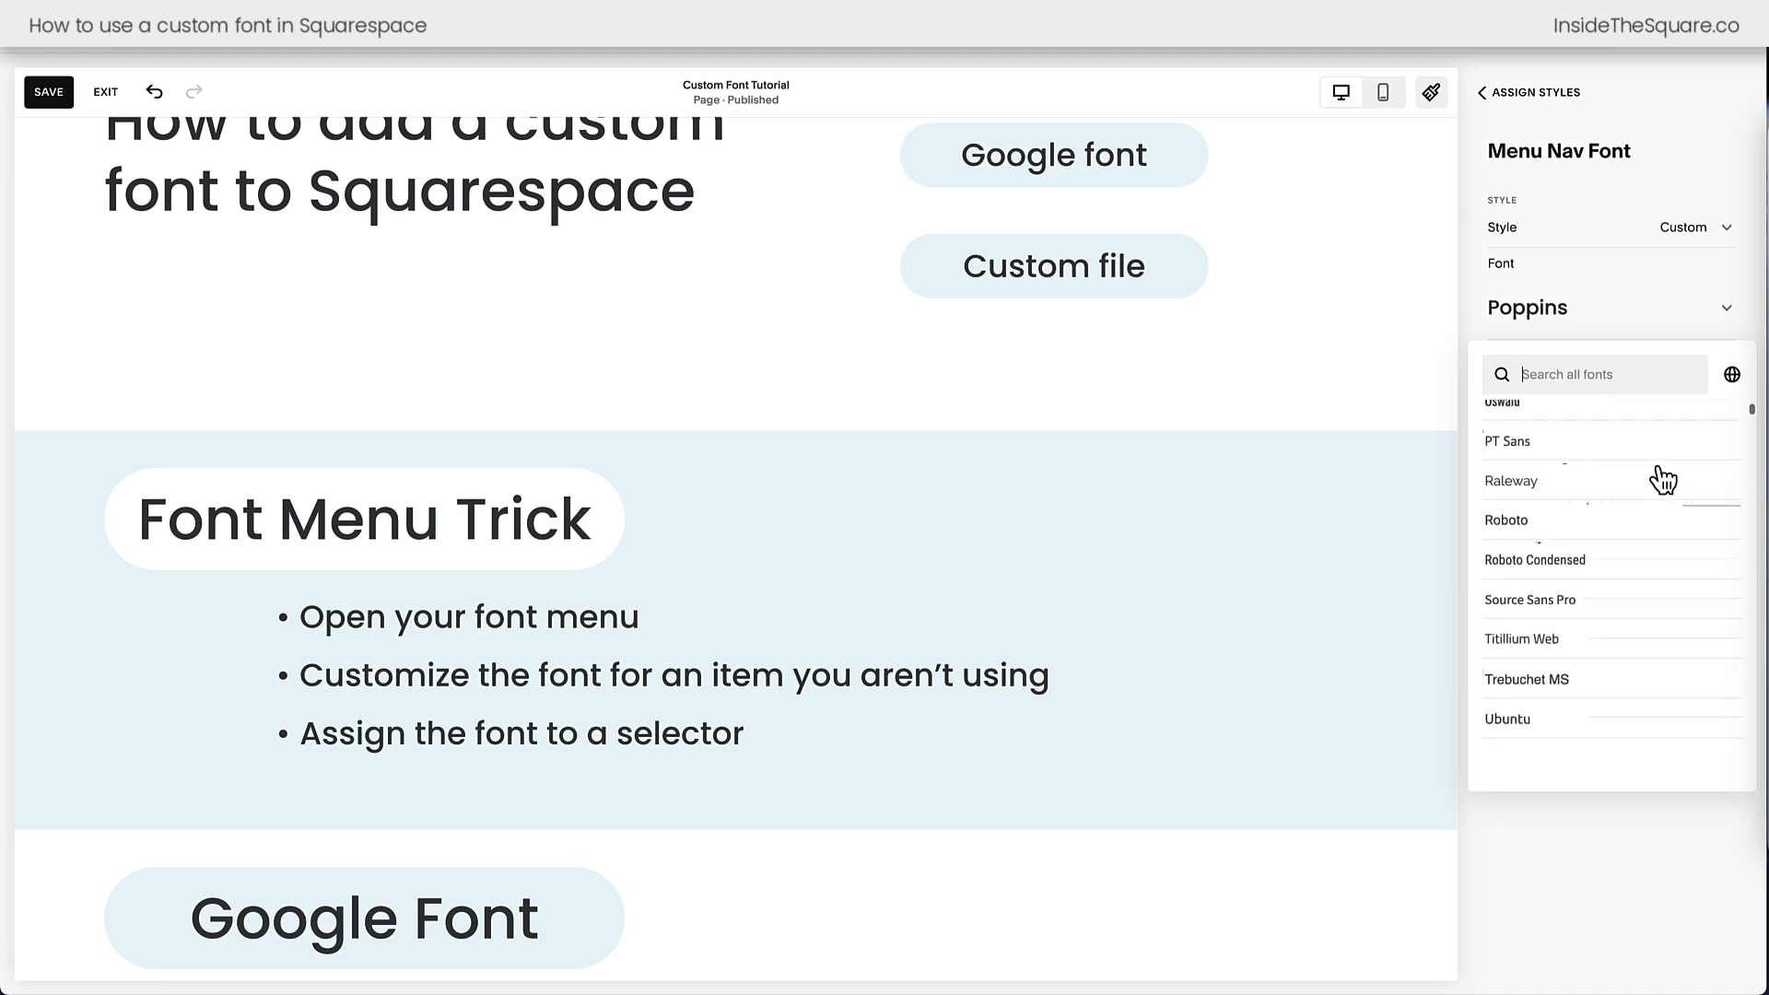
scroll(1663, 479, "down", 10)
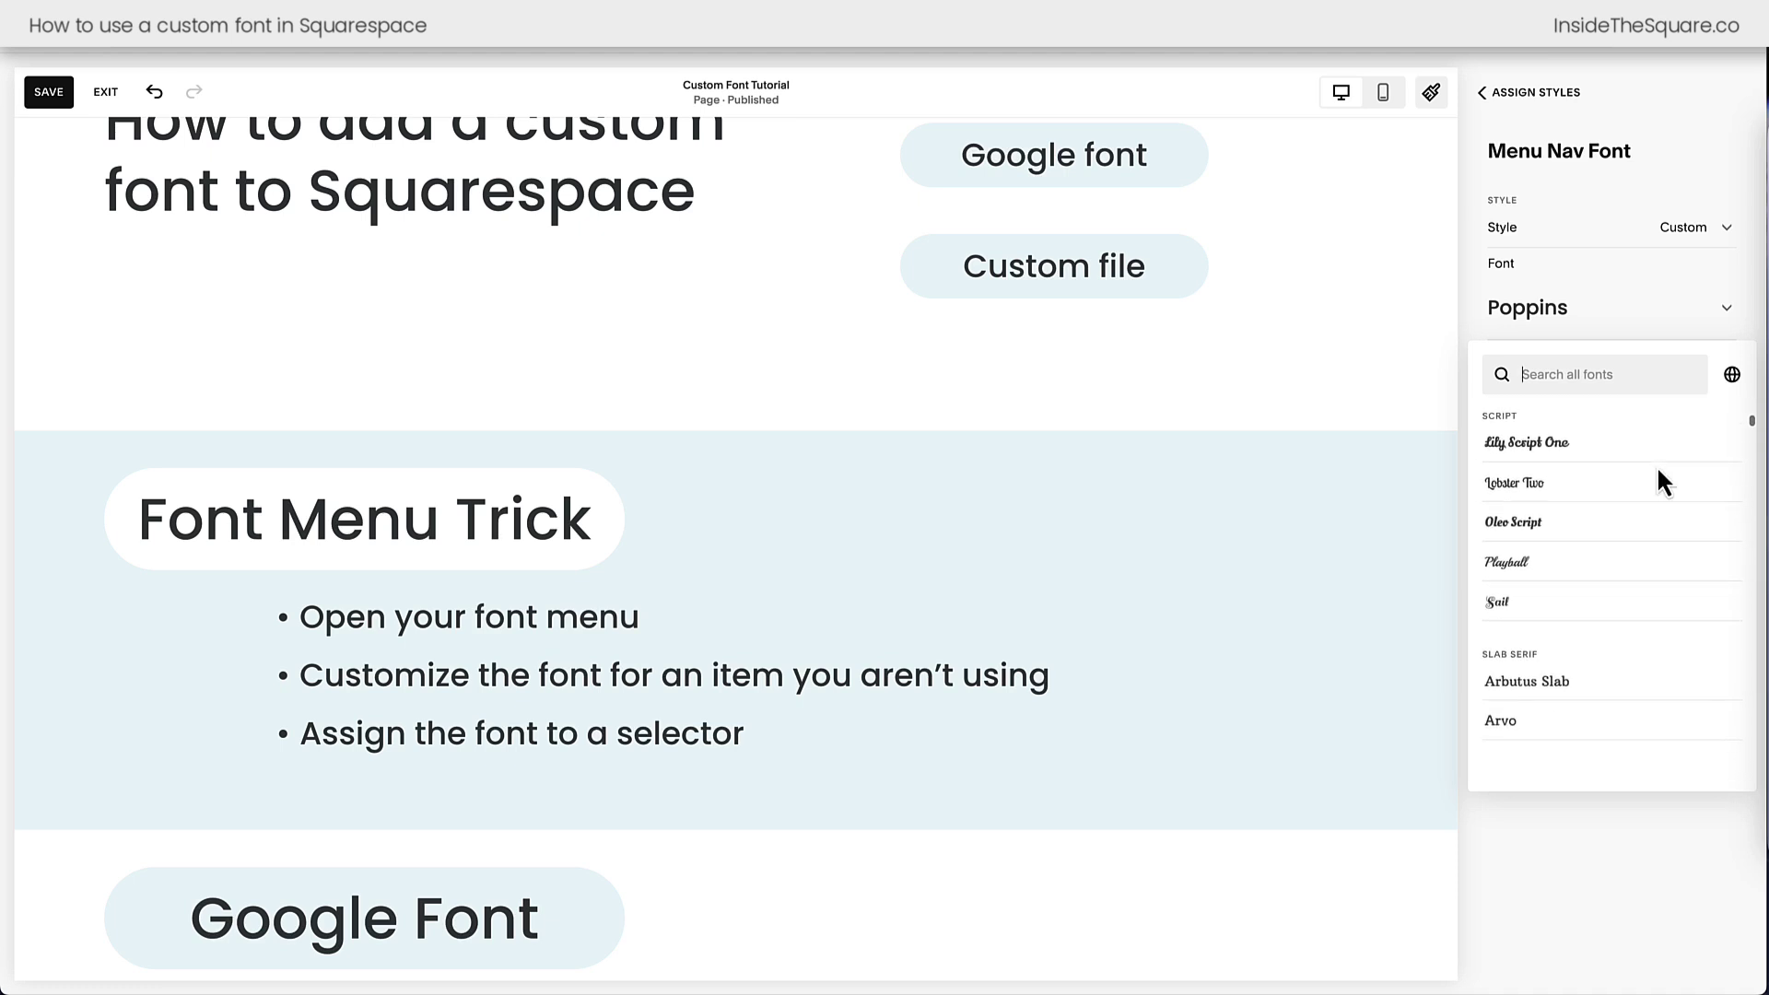
scroll(1663, 479, "up", 4)
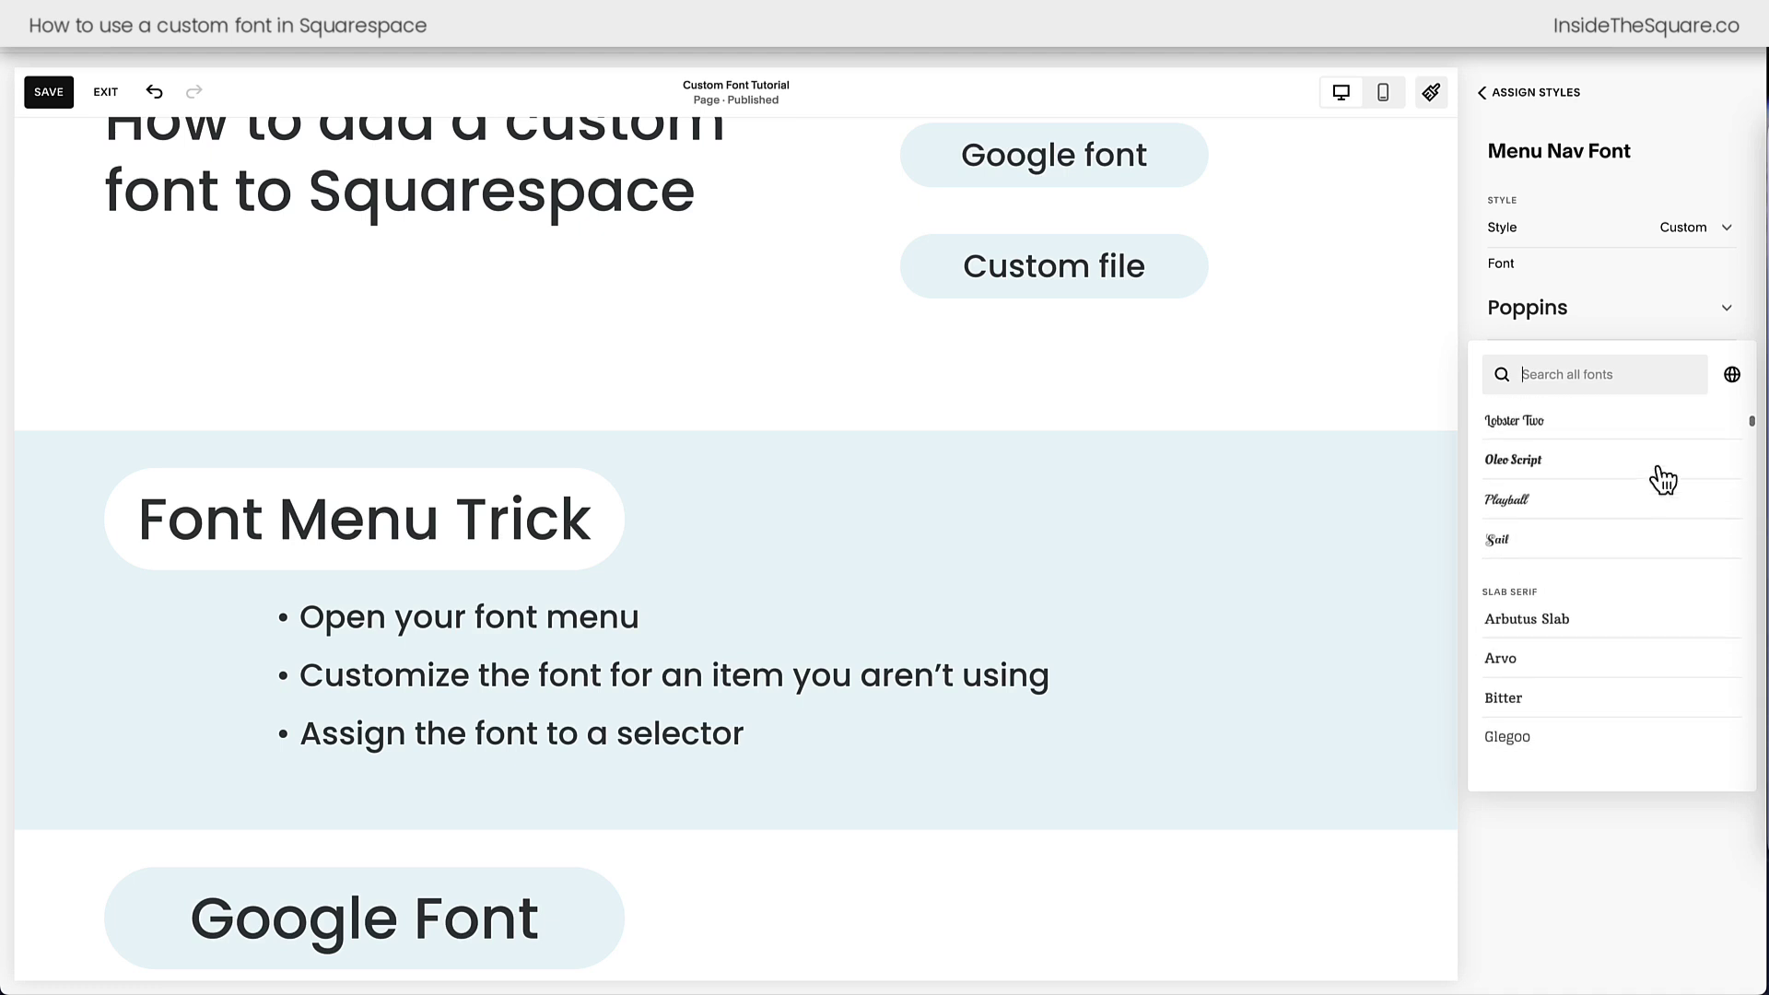
left_click(1551, 542)
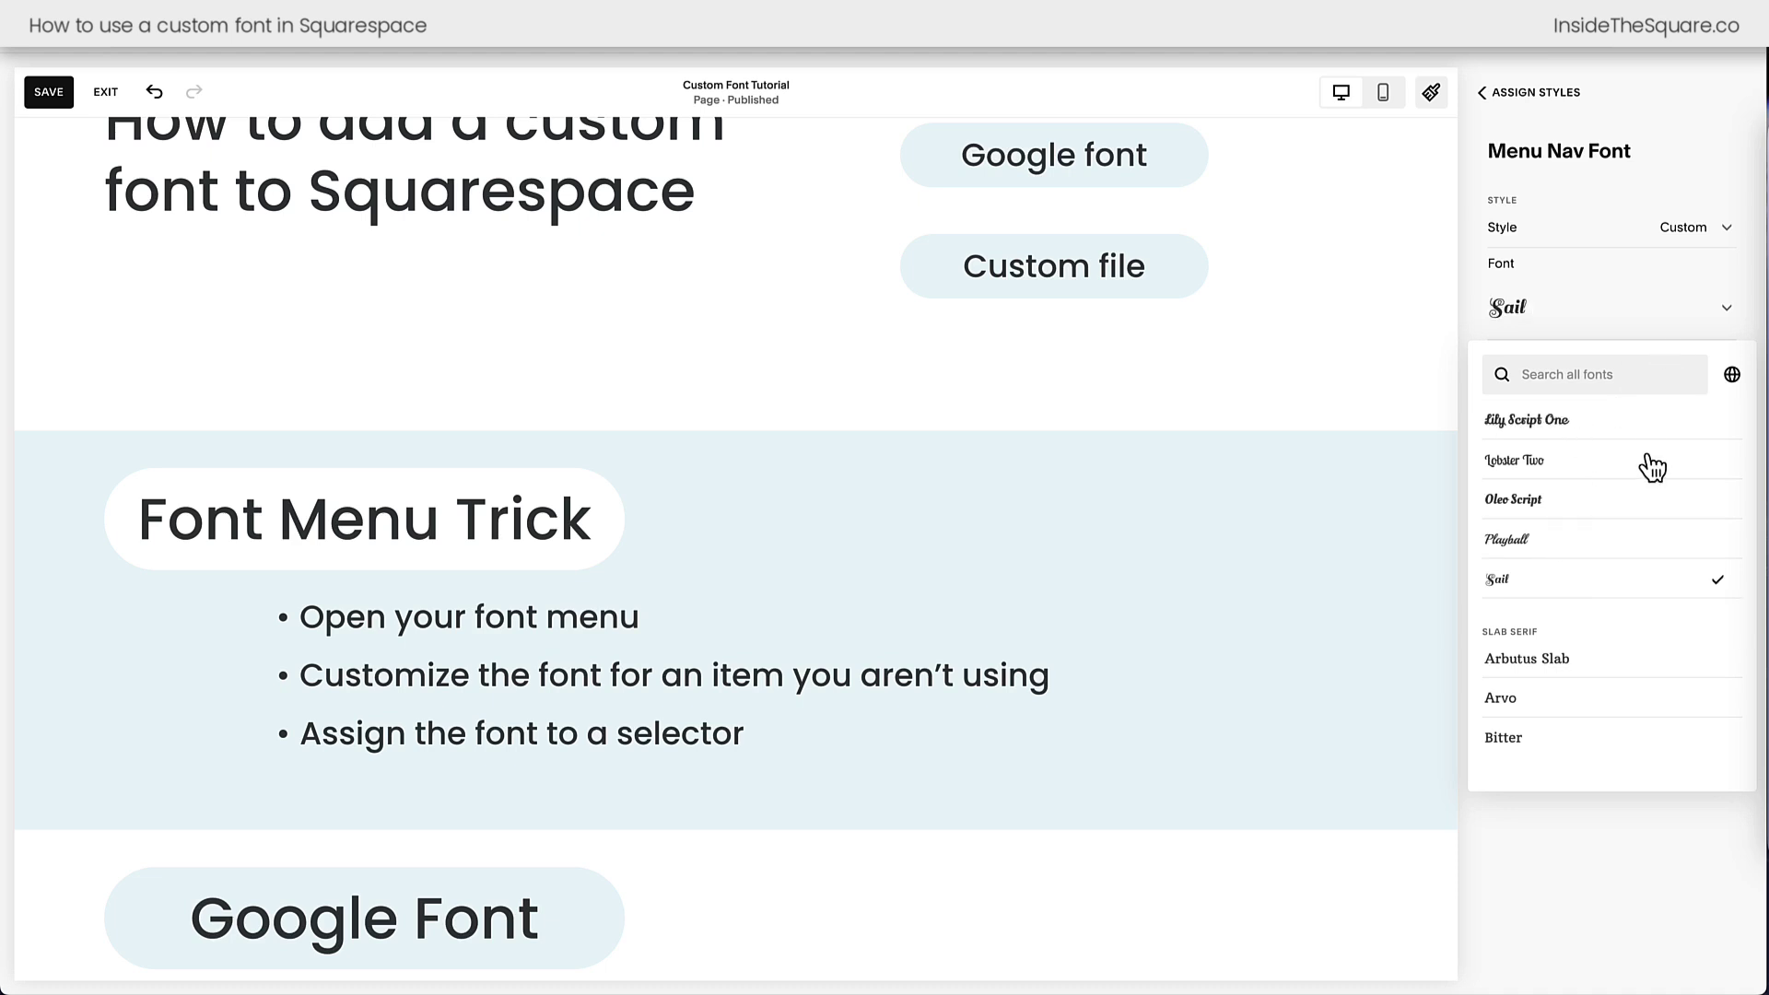
scroll(1652, 467, "up", 15)
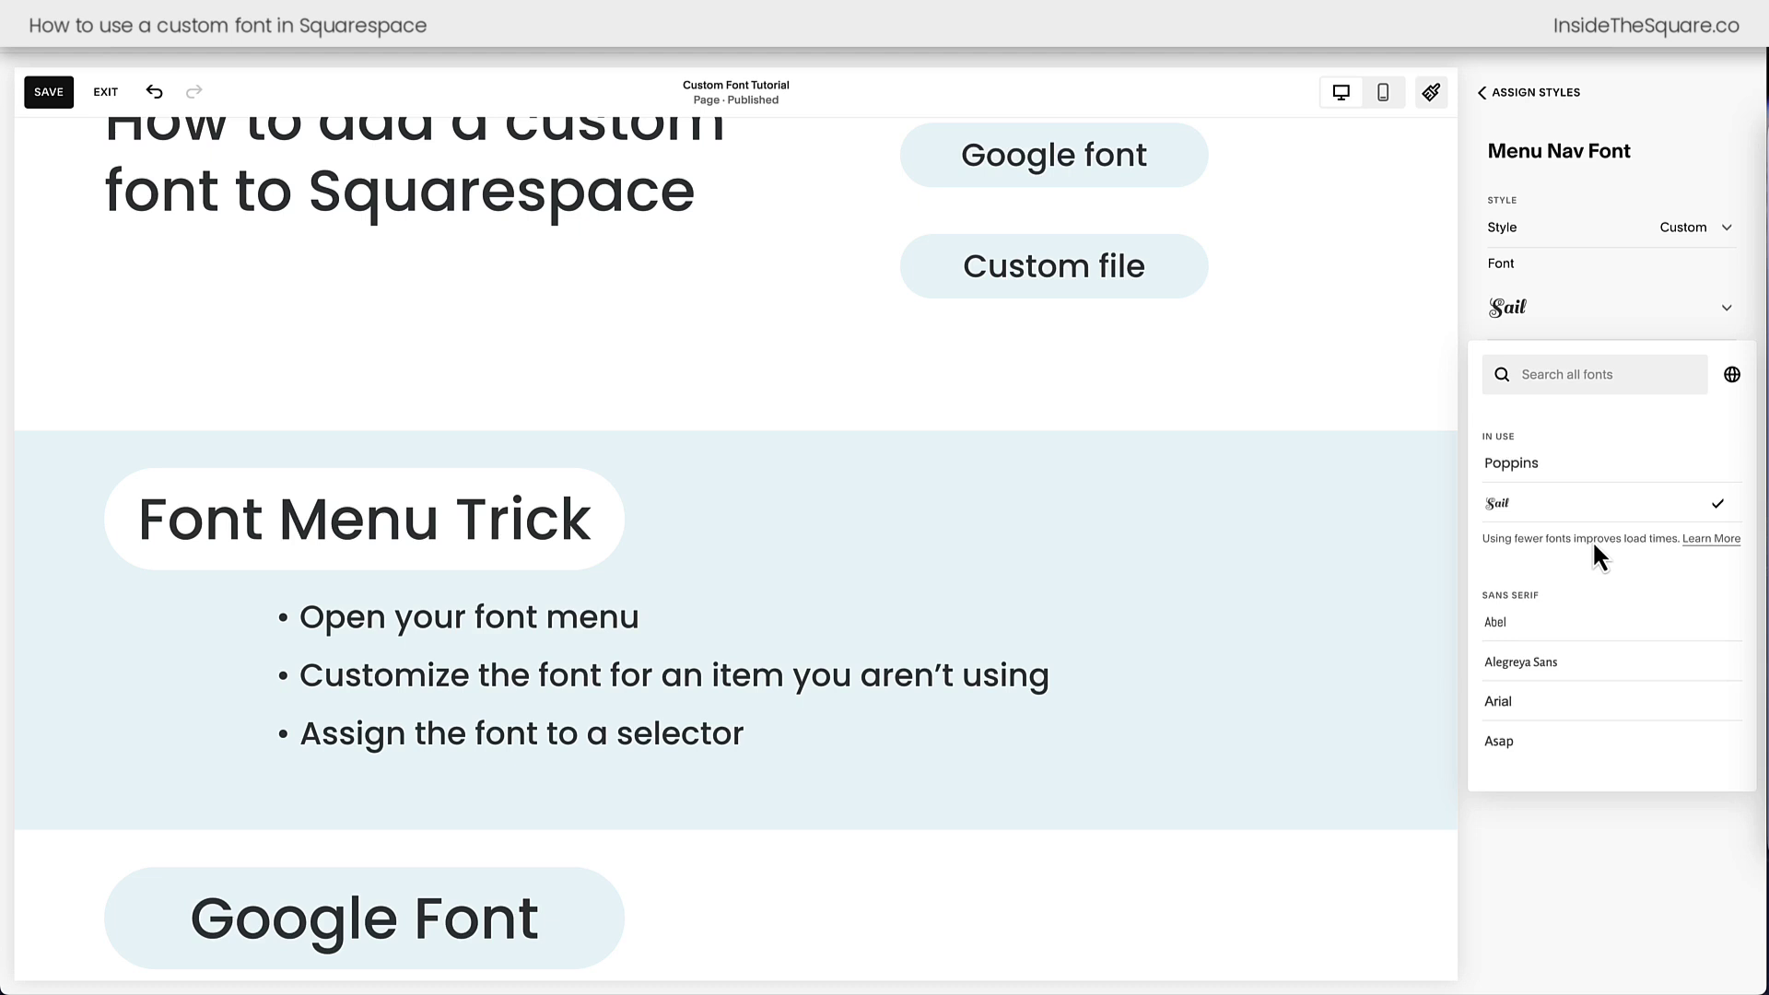
left_click(1646, 157)
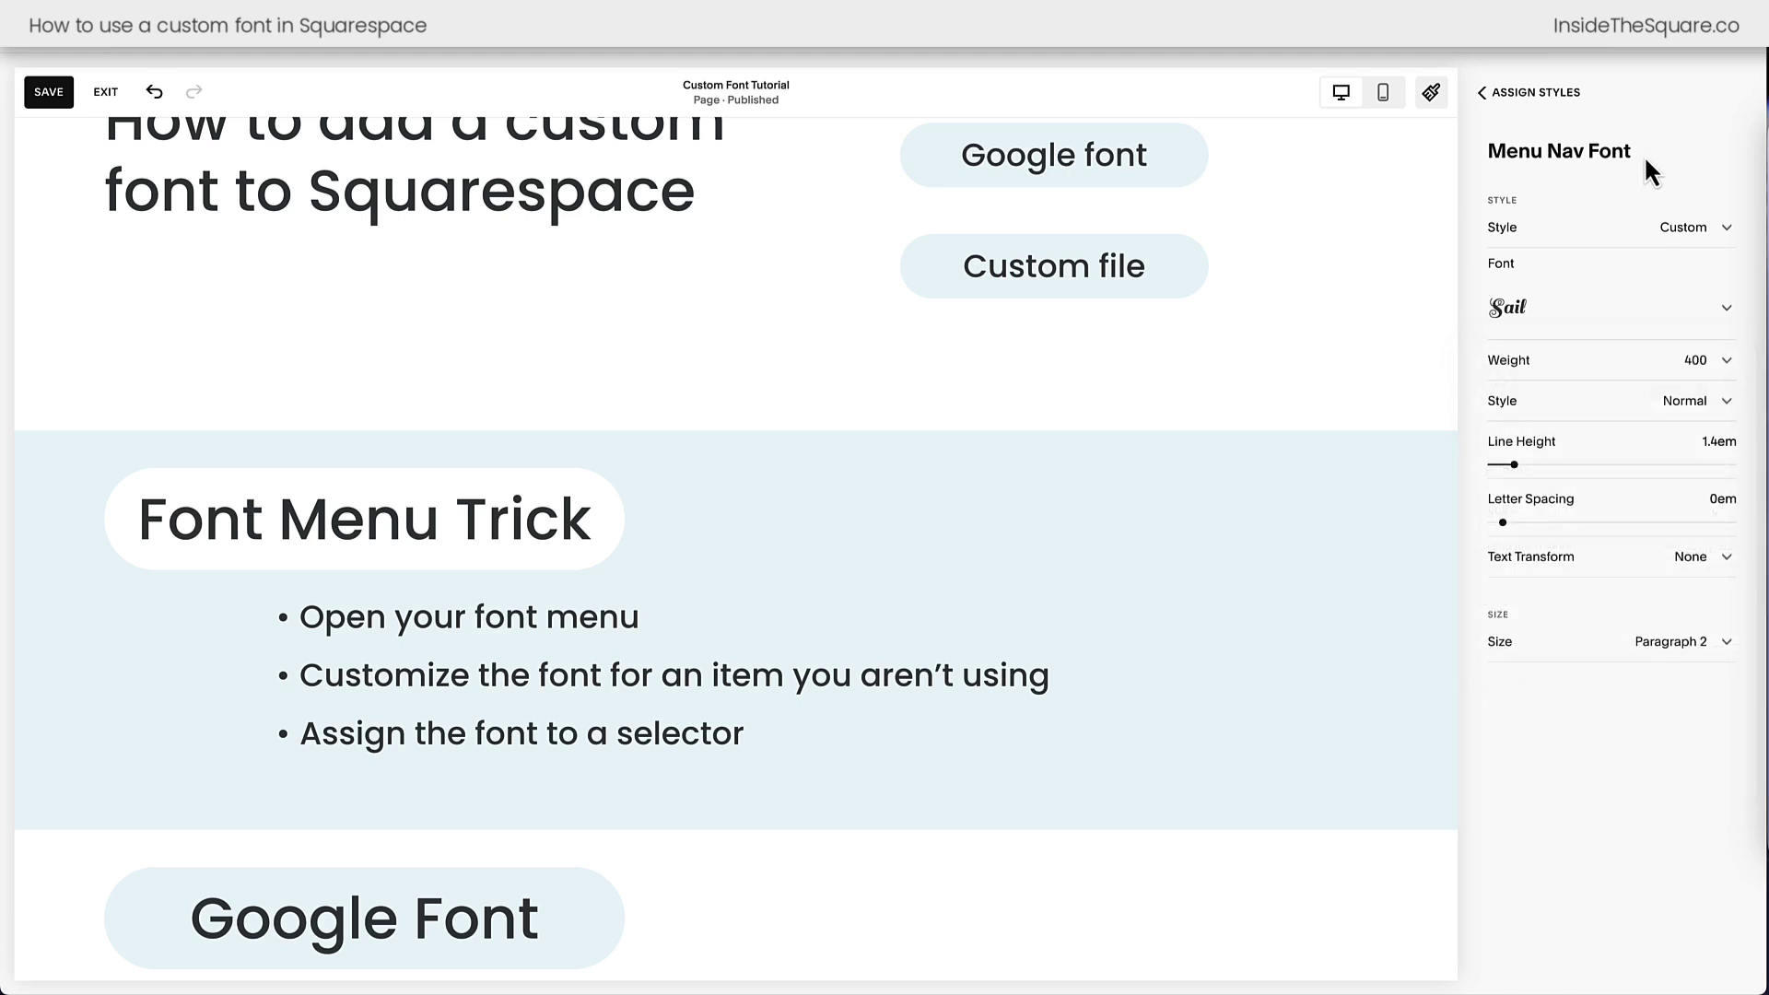
Reopen Menu Nav Font, confirm the Custom style and Sail font, and save.
left_click(1541, 102)
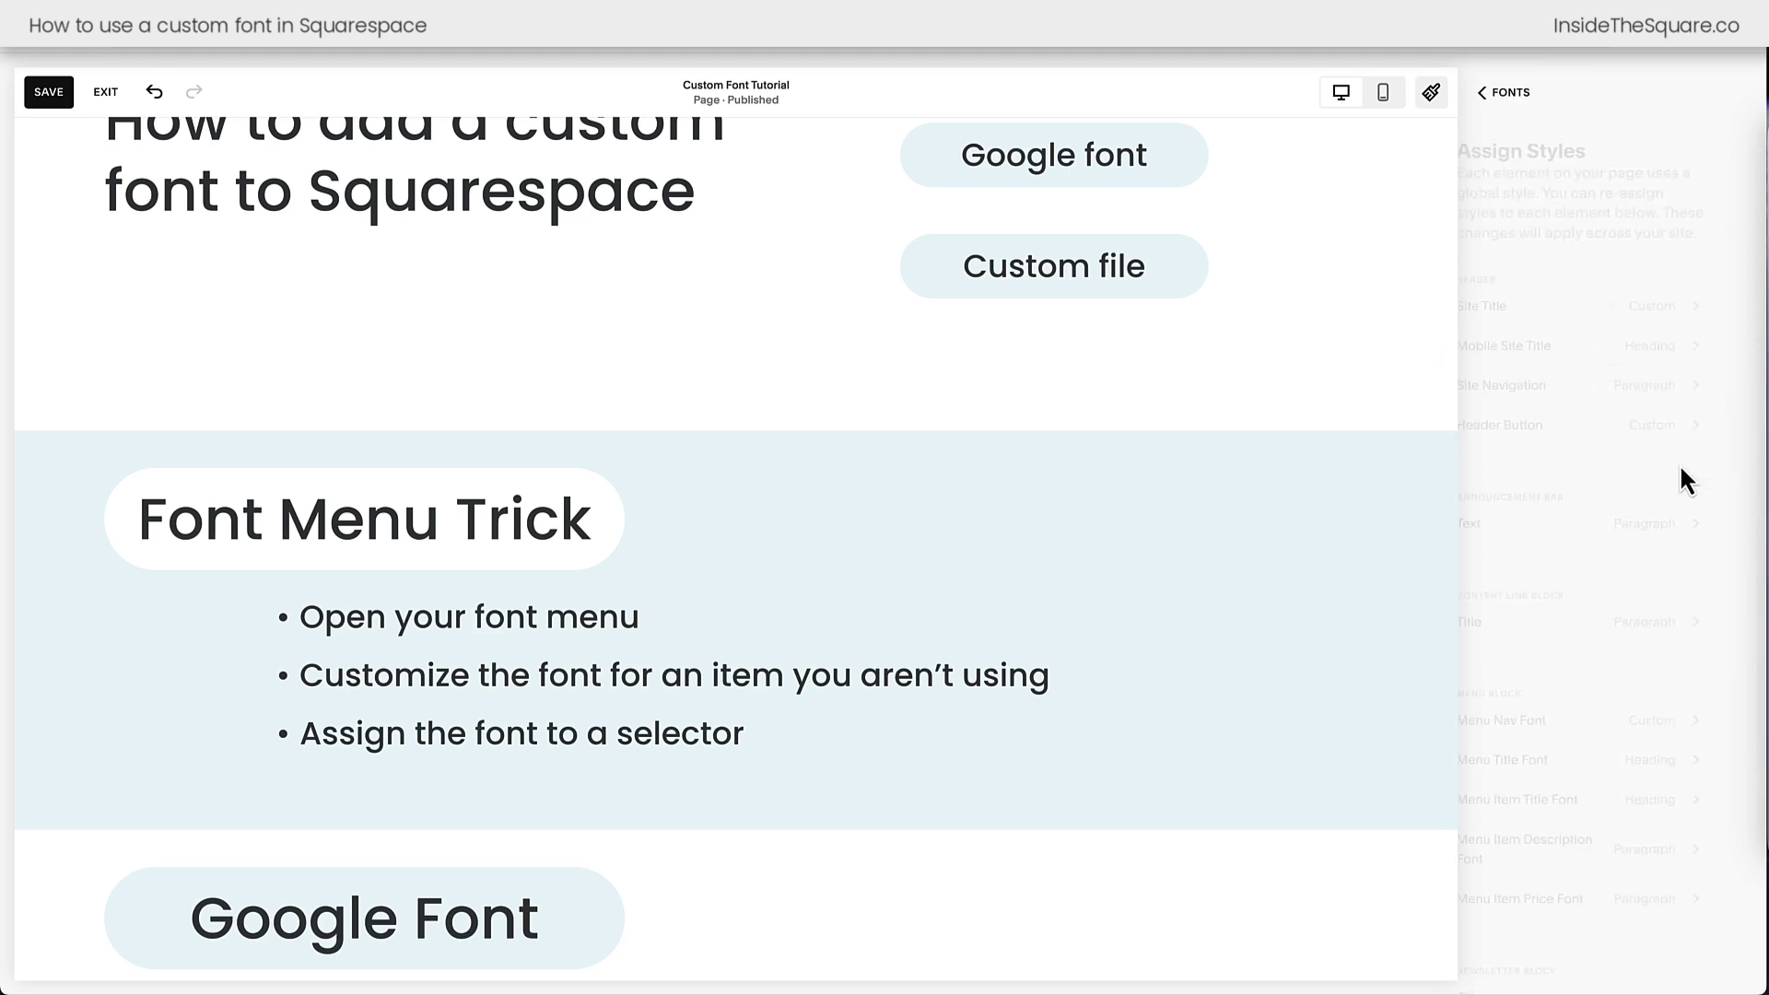
scroll(1598, 693, "down", 3)
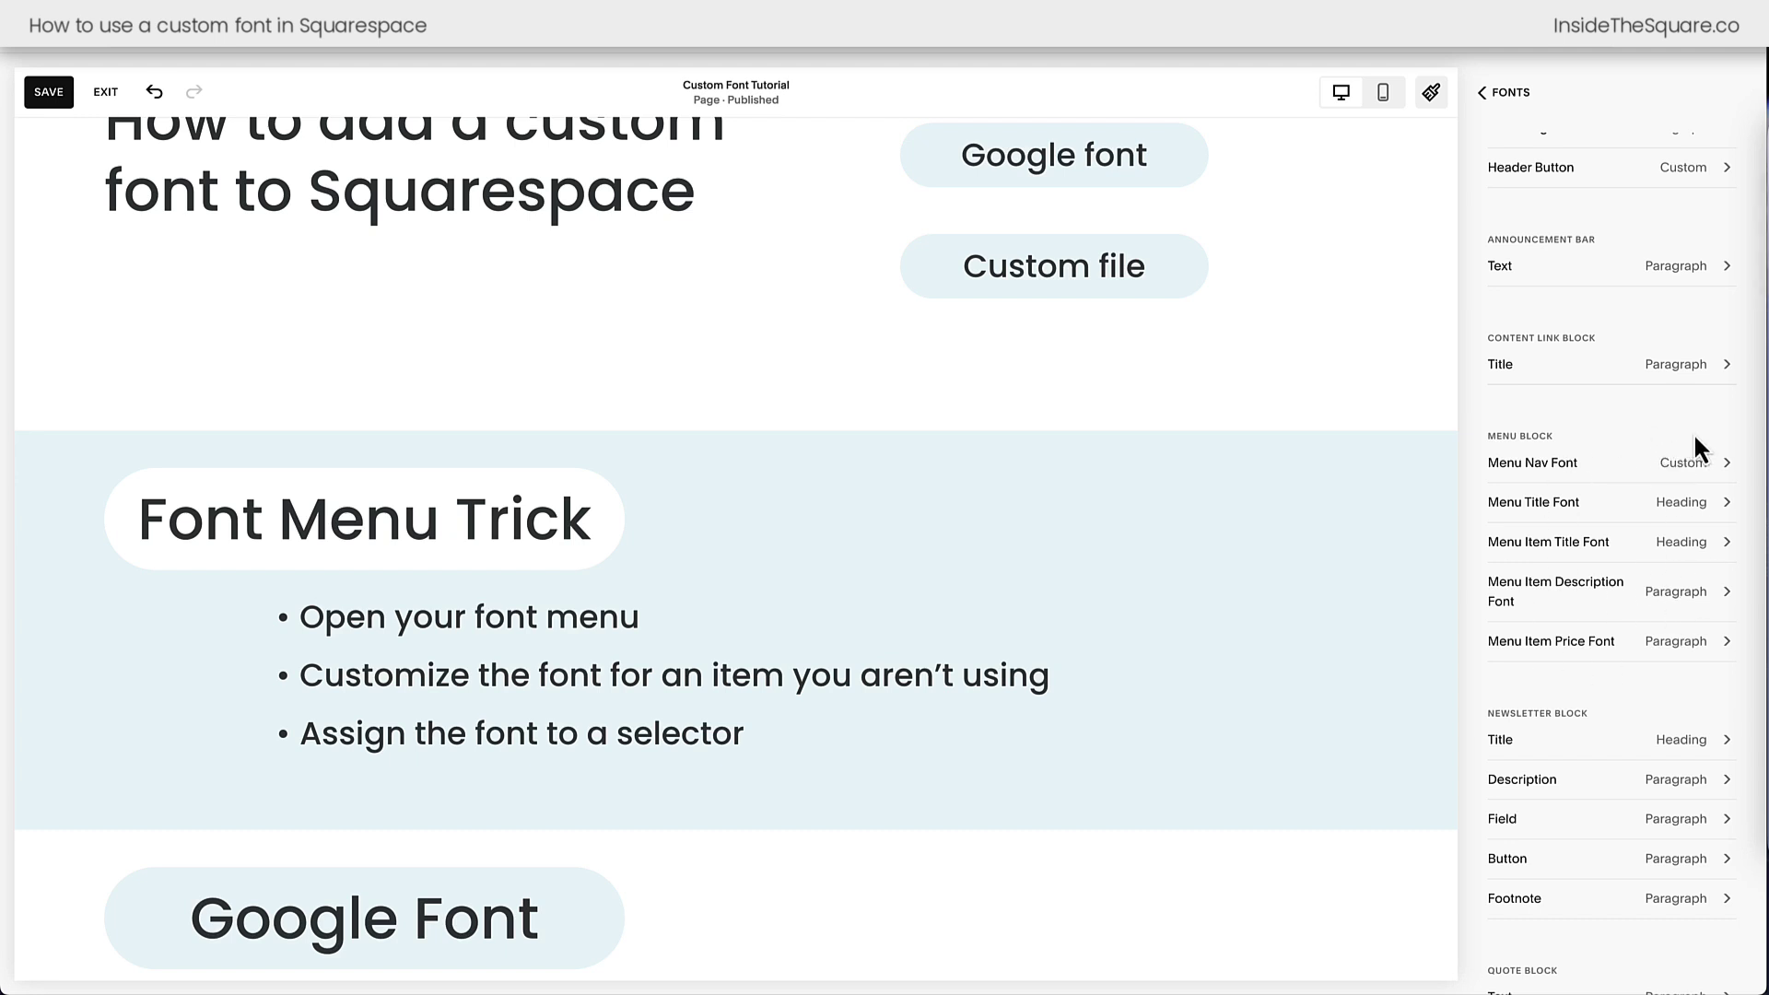
left_click(1689, 469)
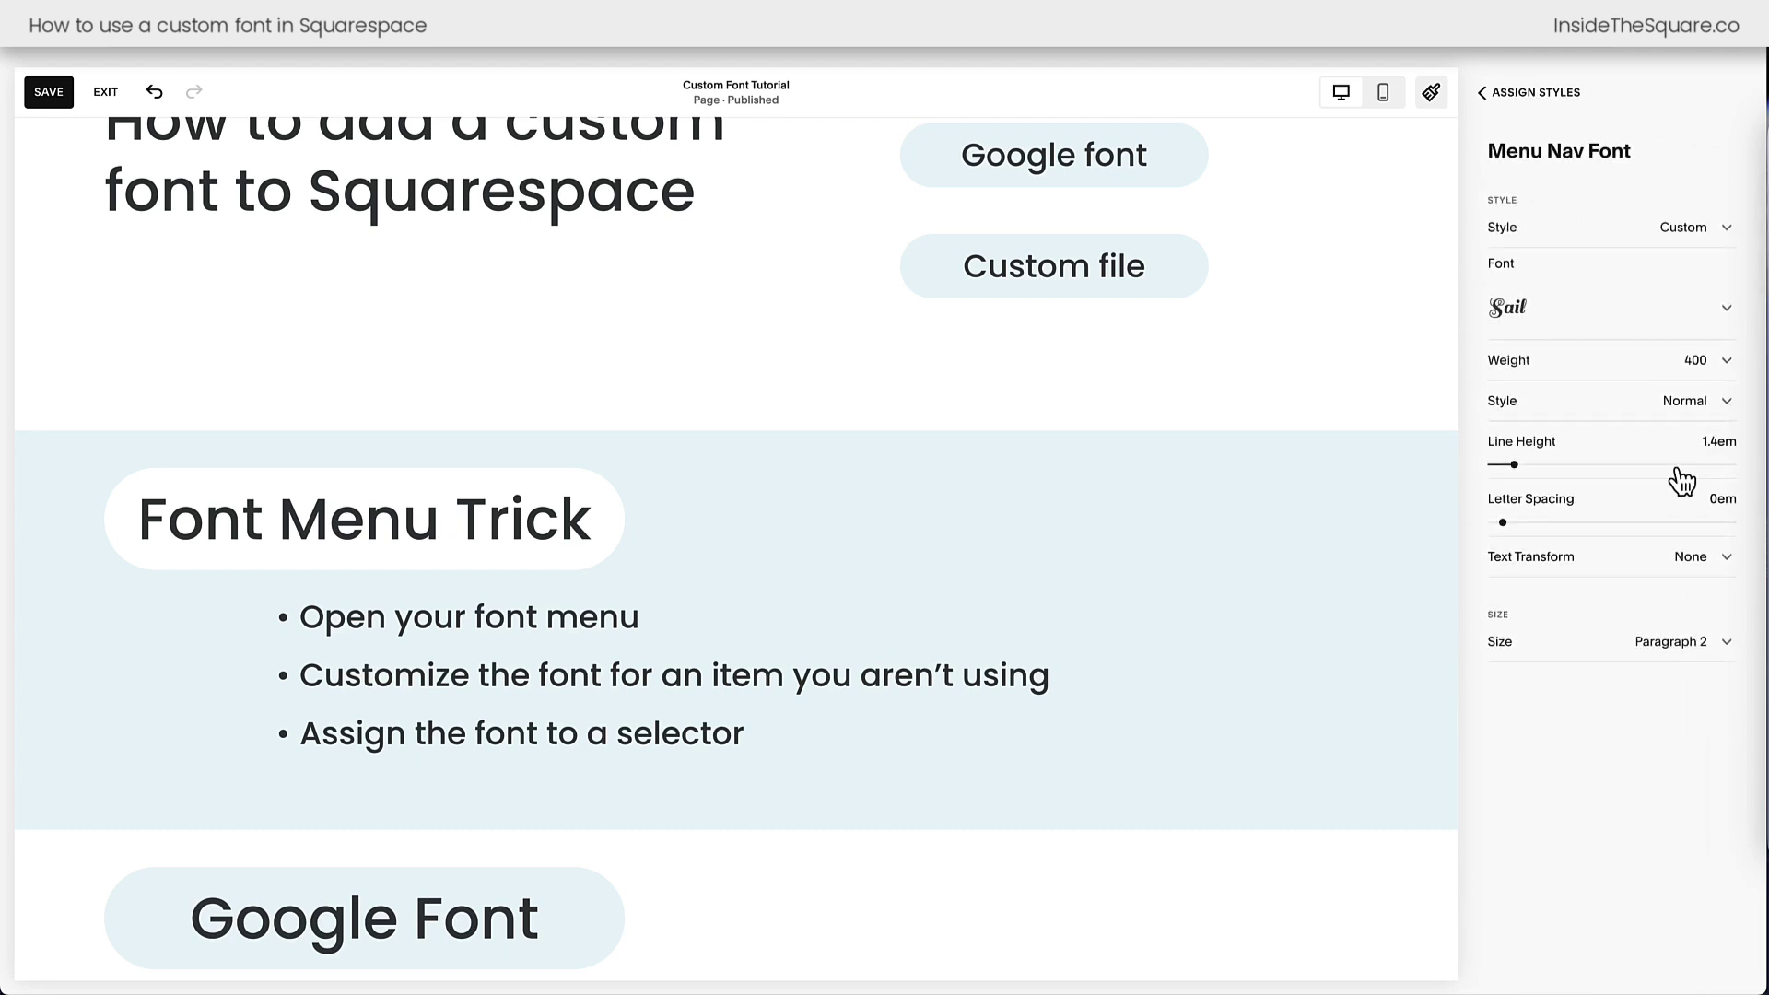
left_click(1705, 237)
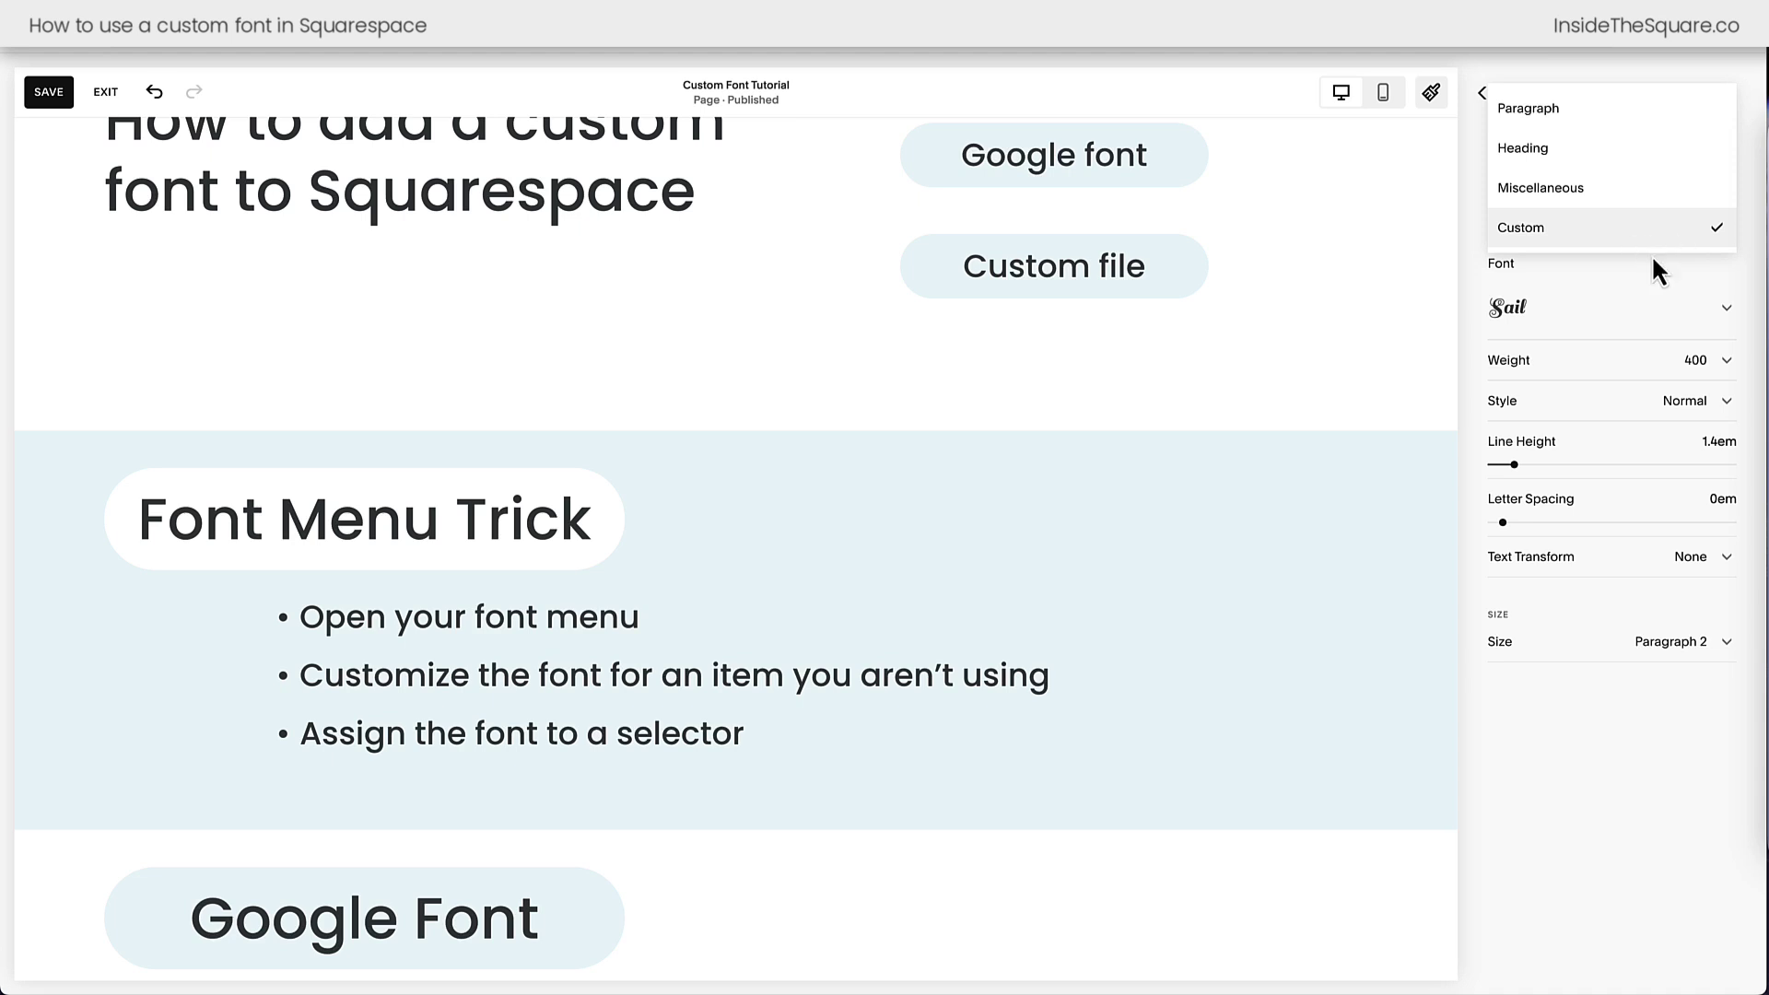
left_click(1647, 314)
left_click(1654, 318)
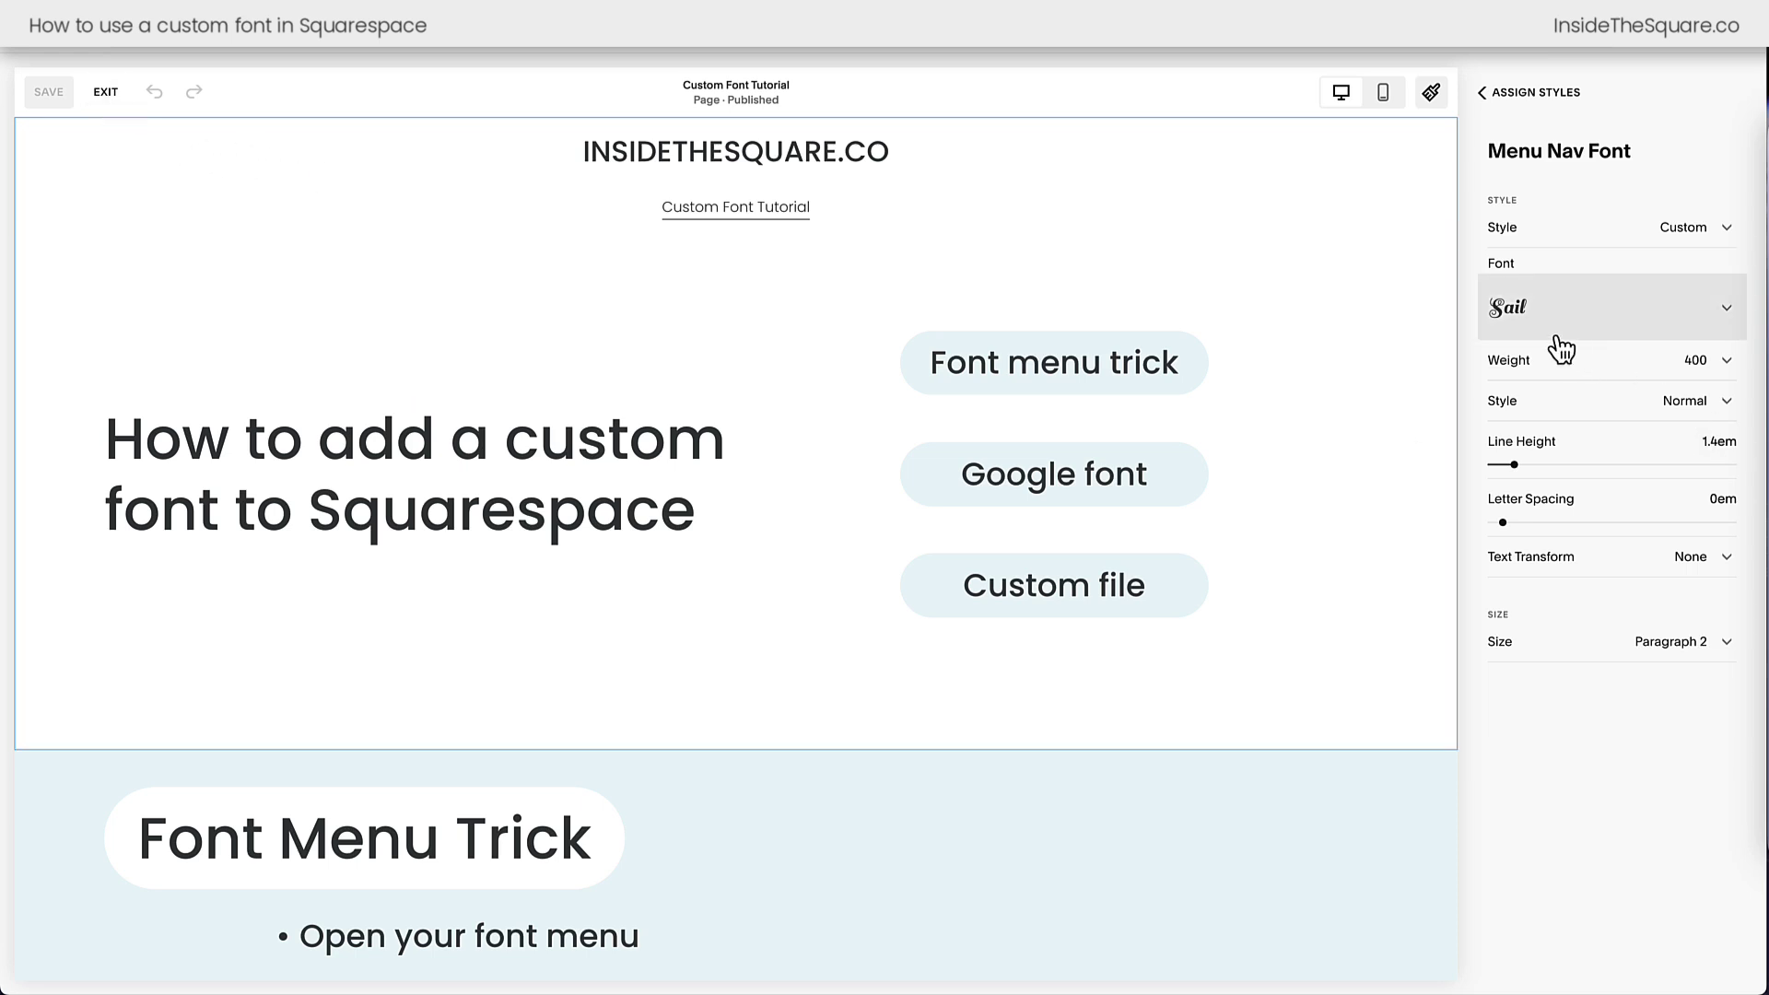
scroll(1497, 330, "down", 1)
Leave the style editor and open Website Tools > Custom CSS in its expanded editor.
left_click(109, 94)
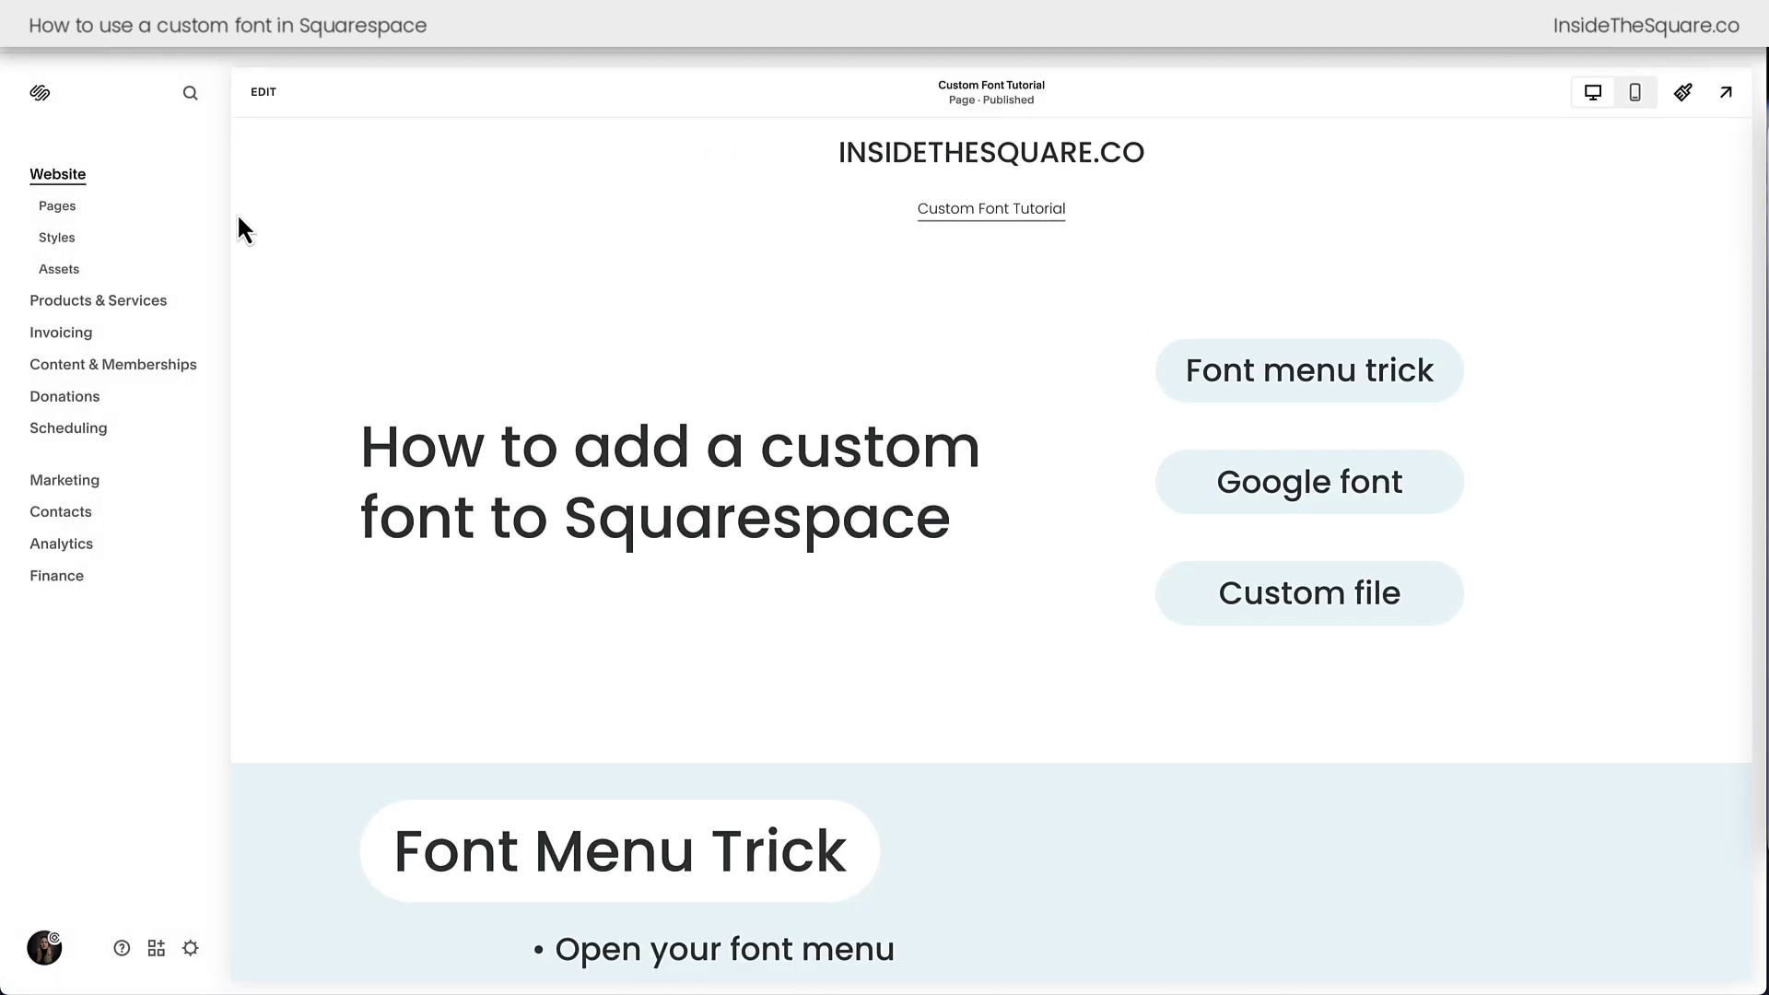
left_click(64, 210)
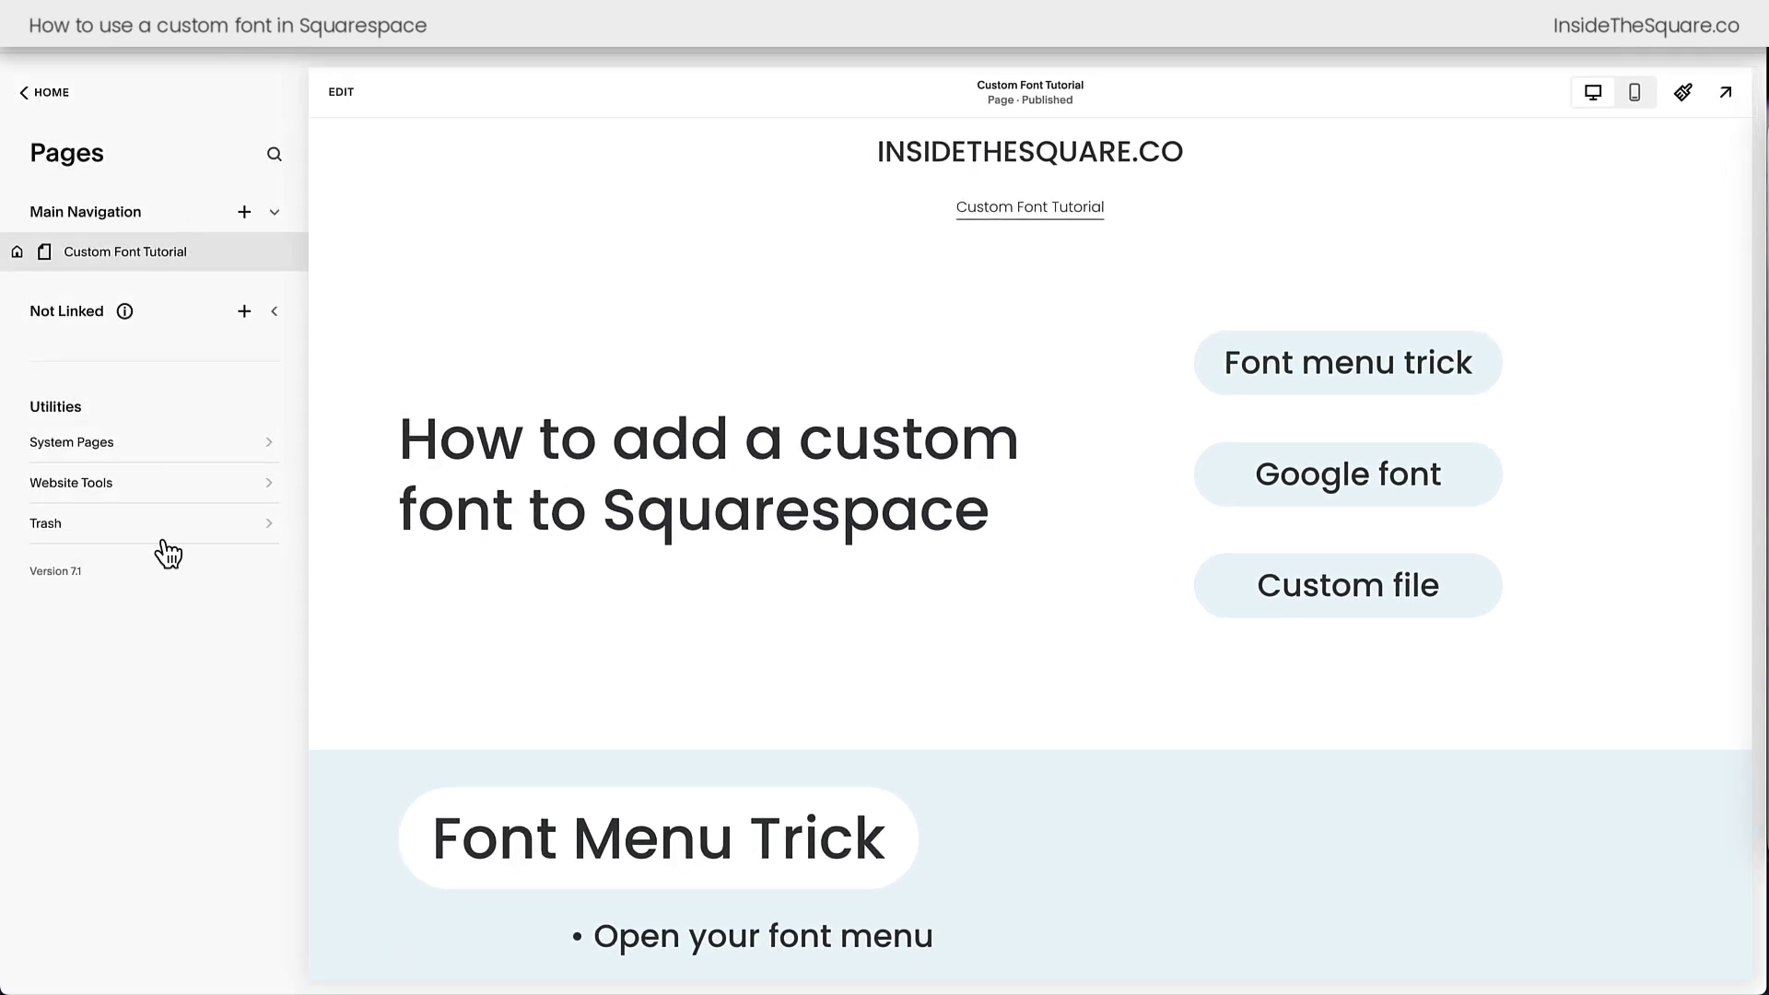
left_click(195, 505)
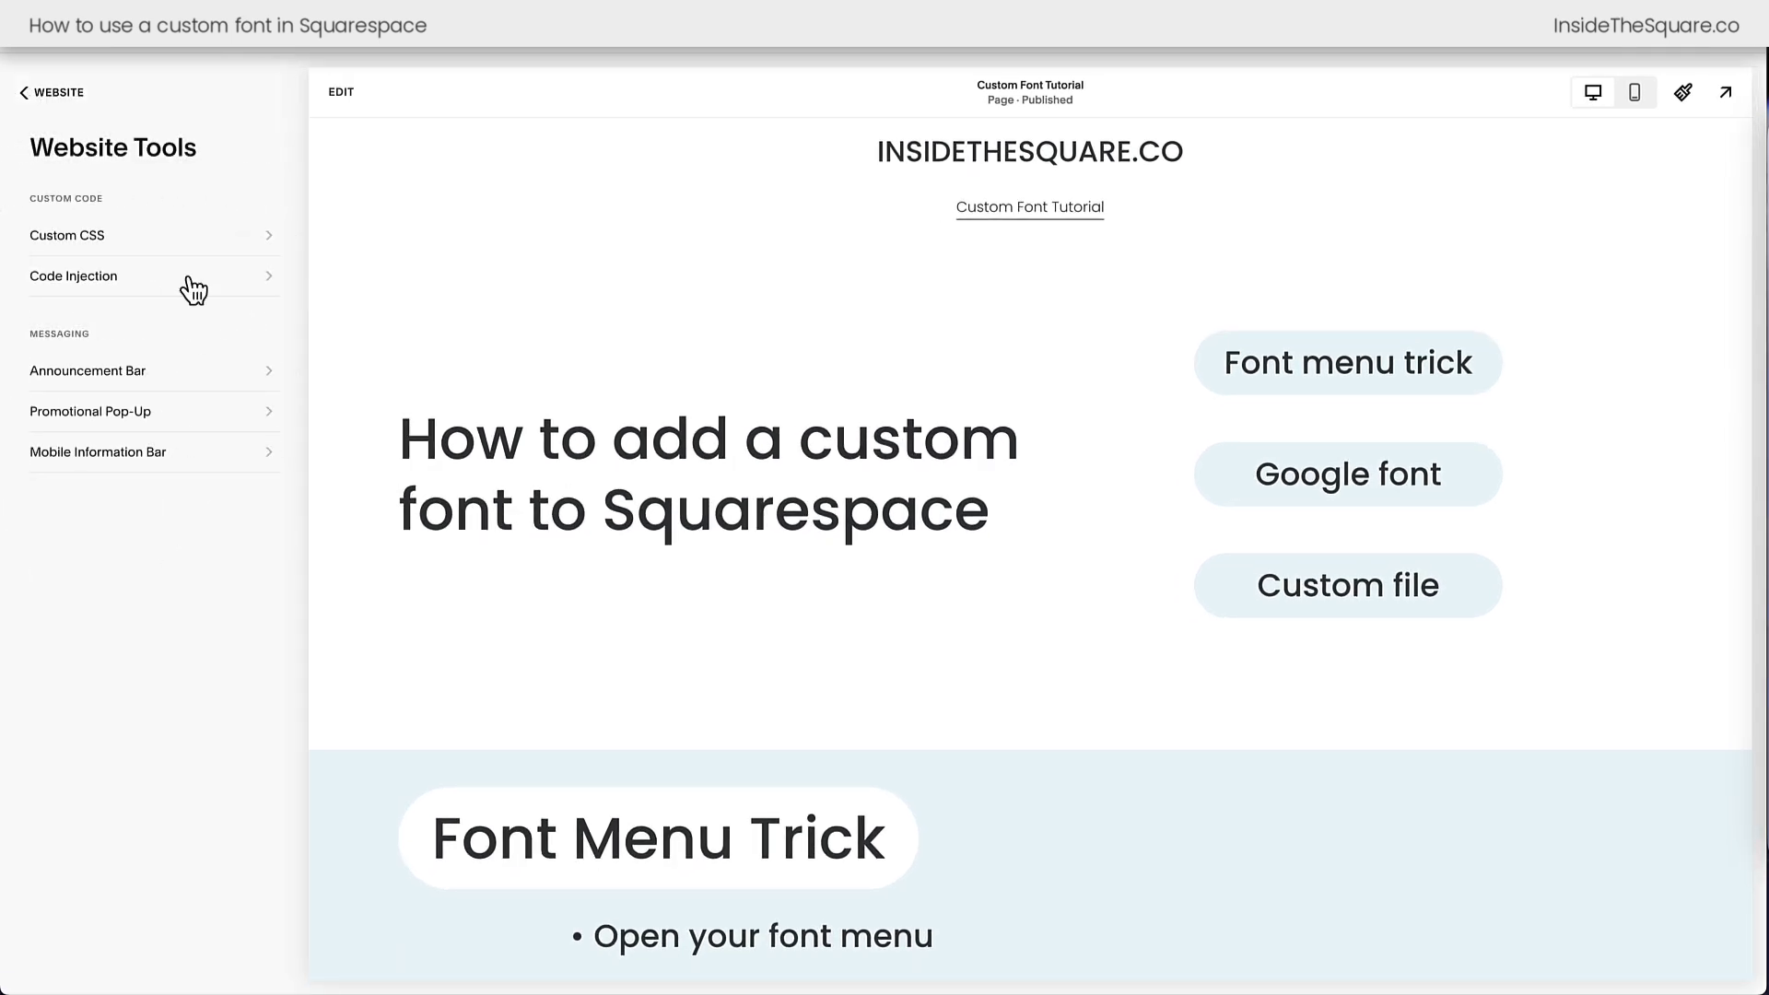
left_click(184, 238)
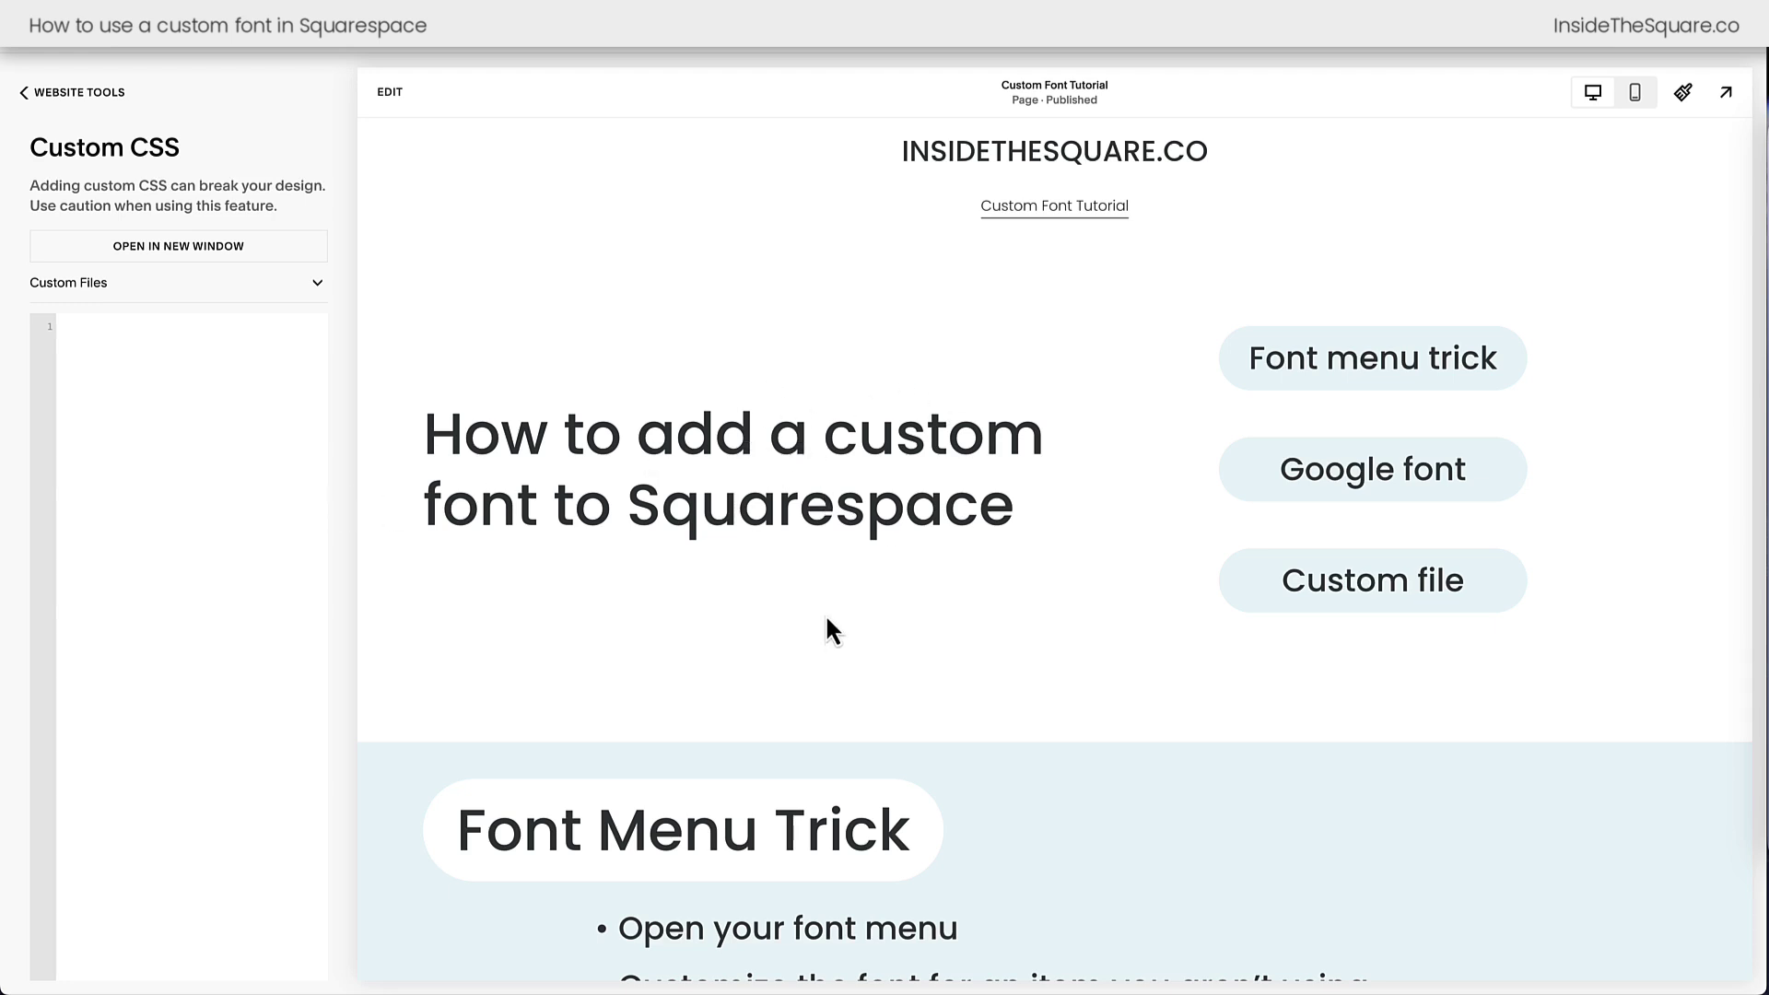
scroll(825, 623, "down", 3)
scroll(827, 627, "up", 3)
Add the rule h1{font-family:sail} and check the Heading 1 text in the preview.
type("h1")
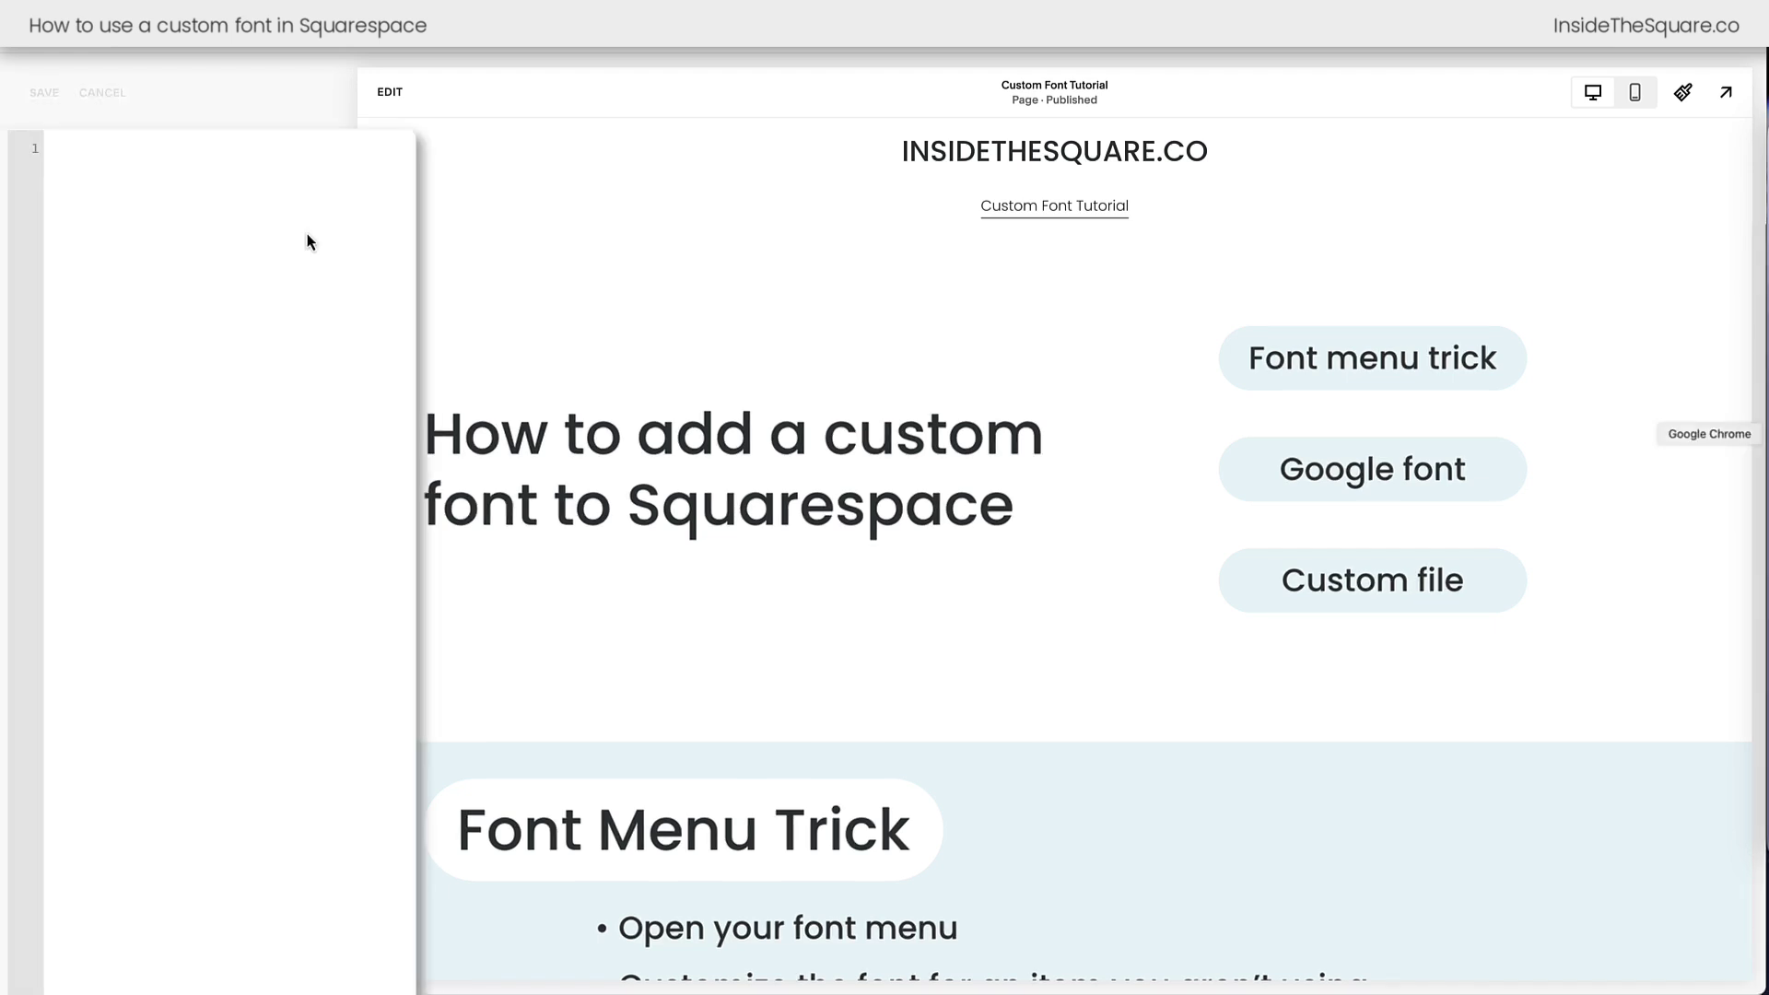
type("{")
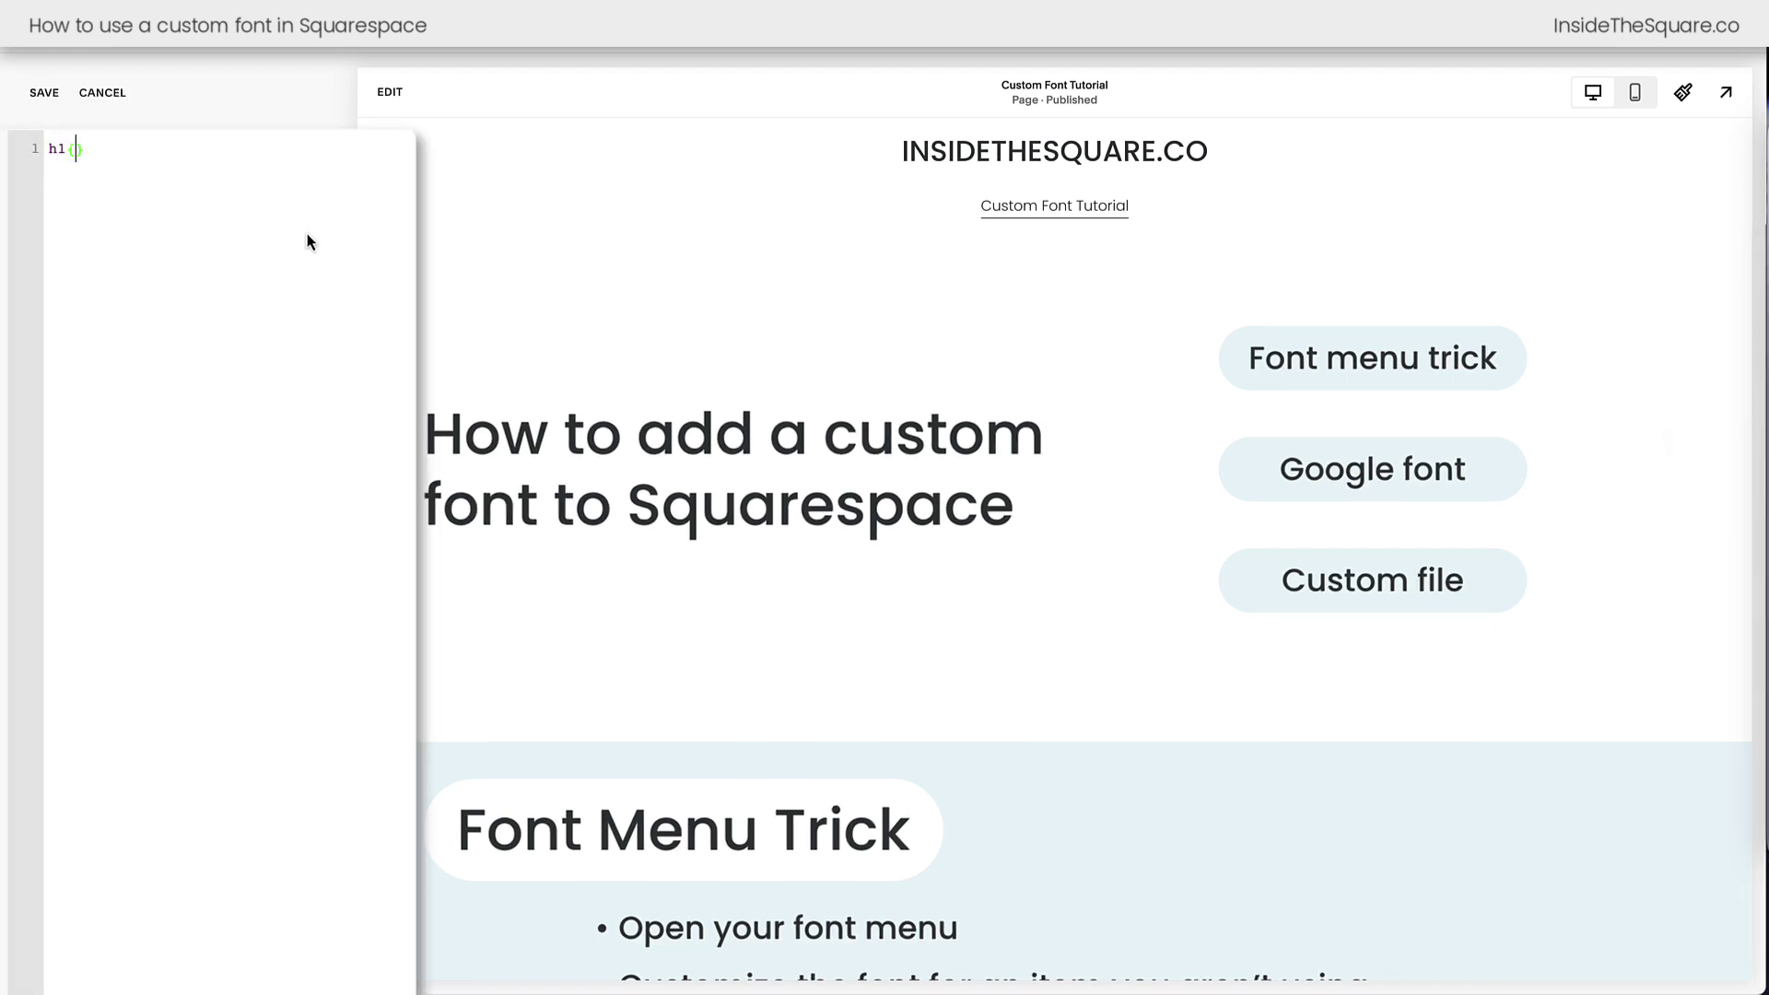
type("font-family:sail")
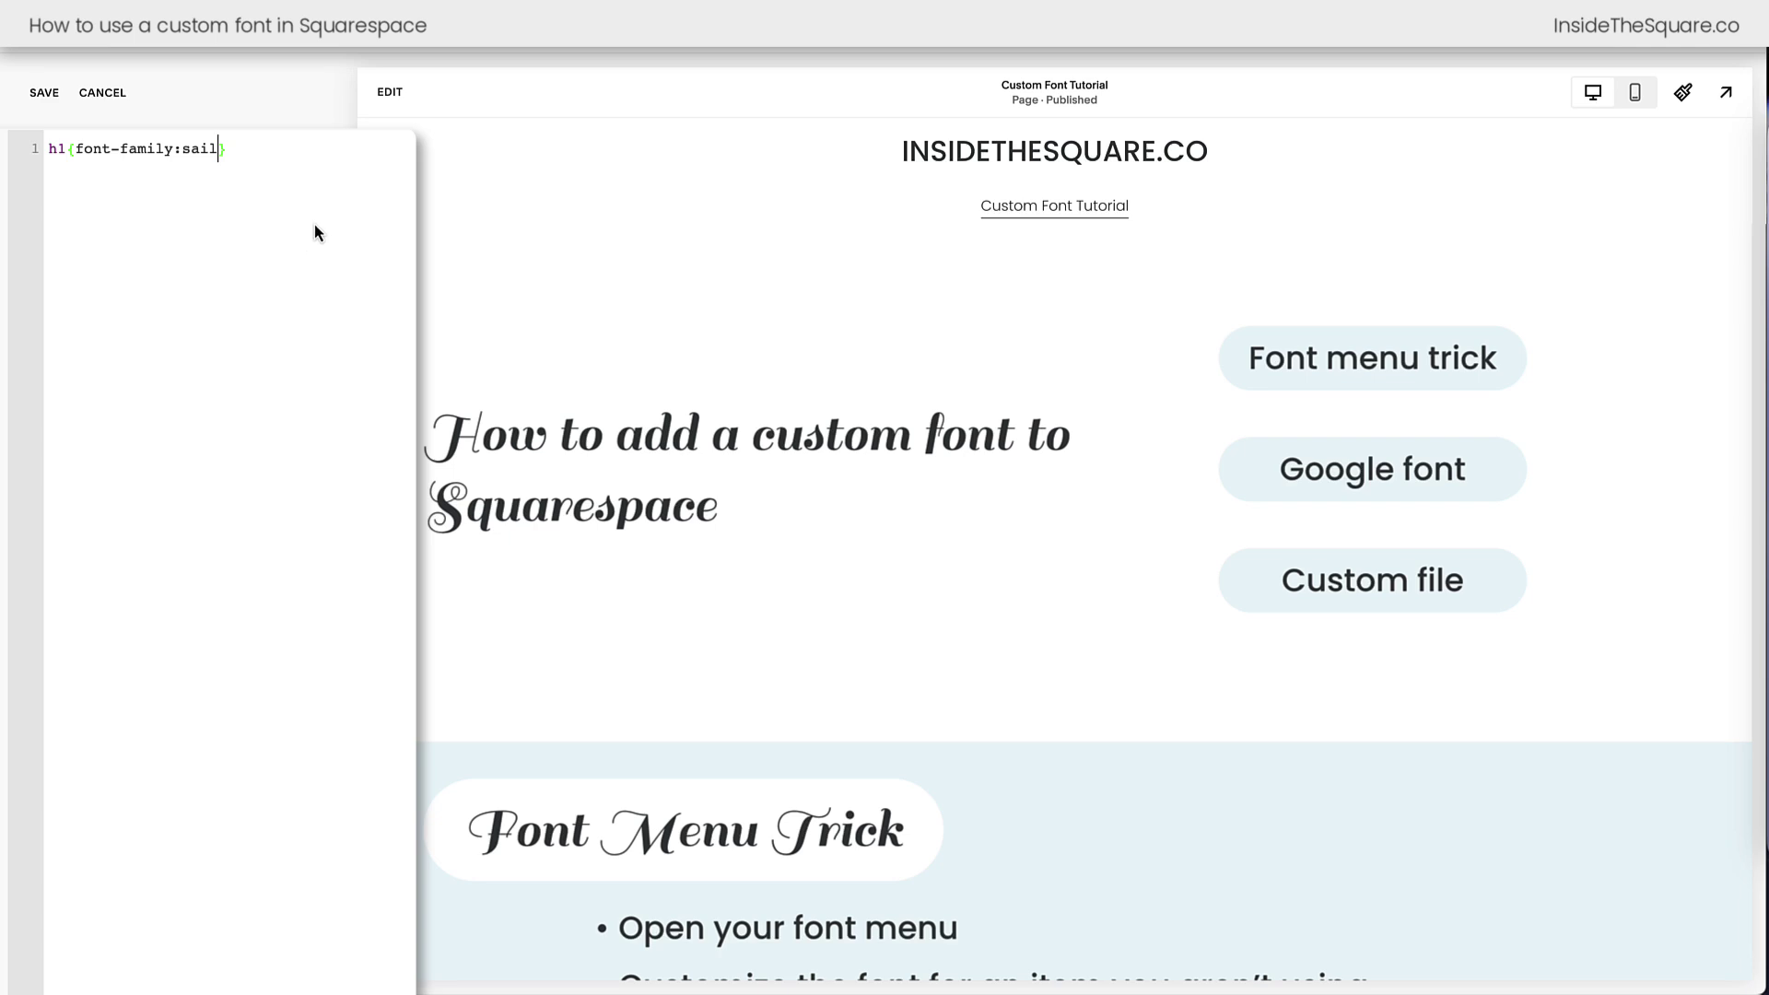
scroll(1084, 553, "down", 1)
scroll(1084, 584, "down", 7)
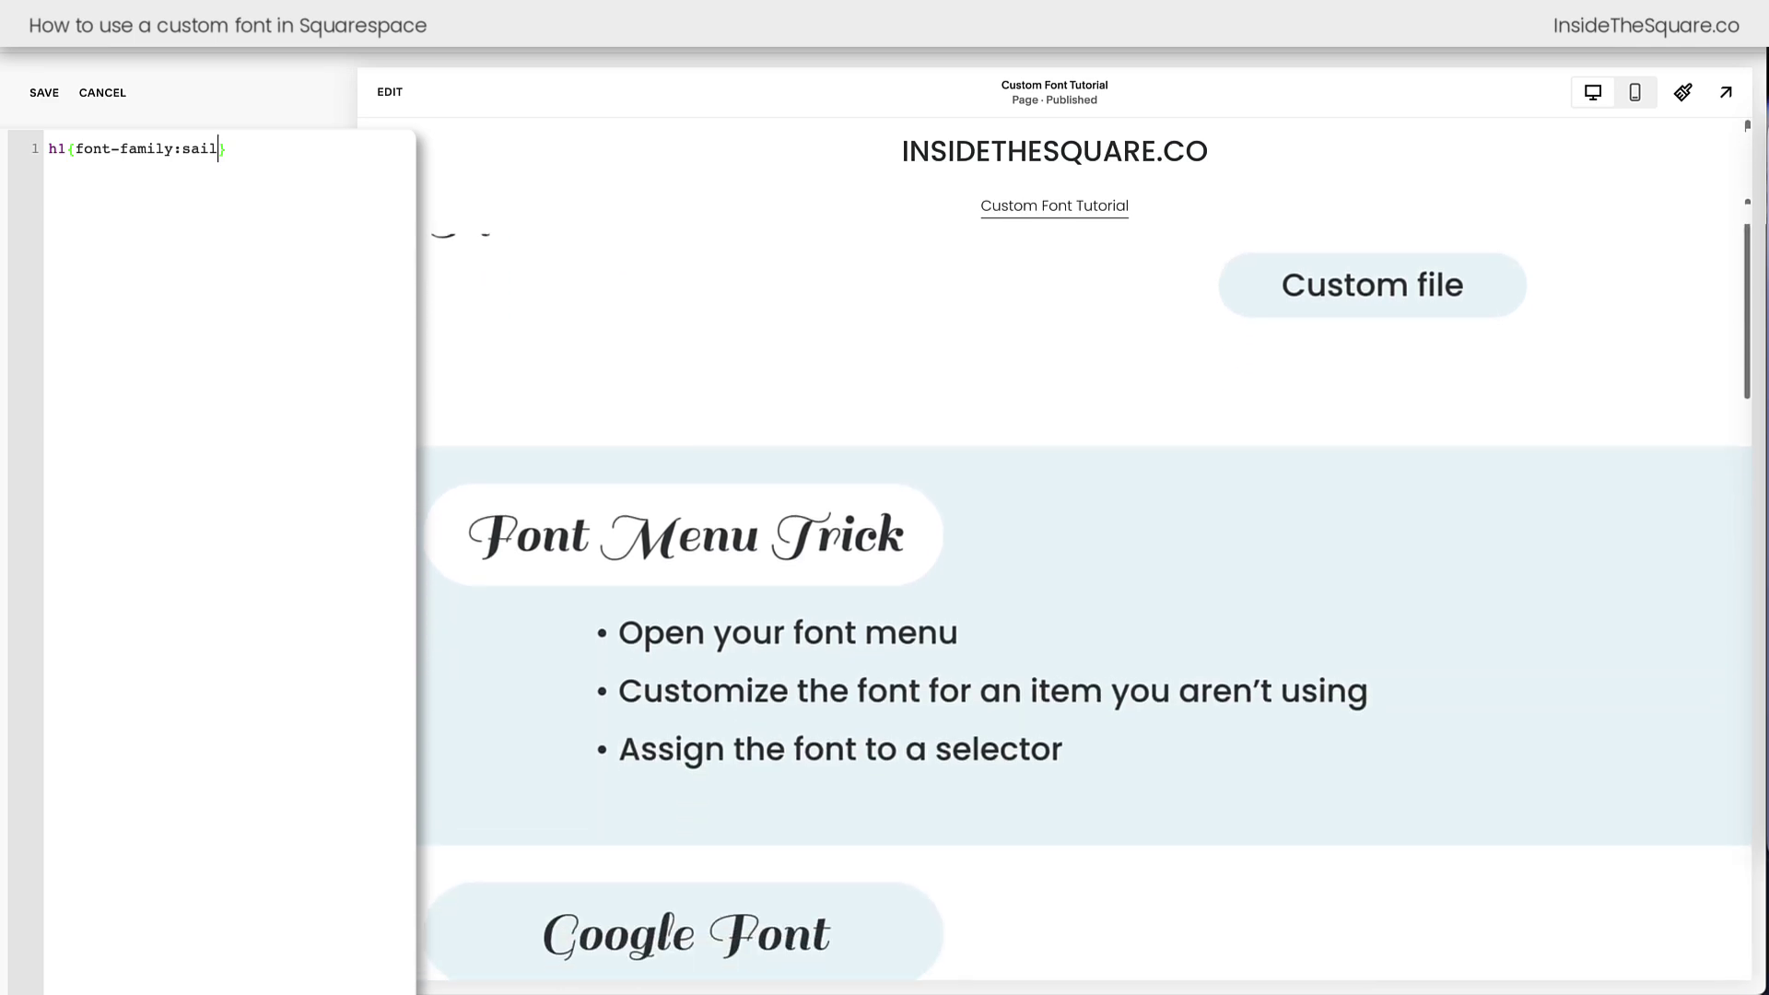
scroll(1084, 607, "down", 10)
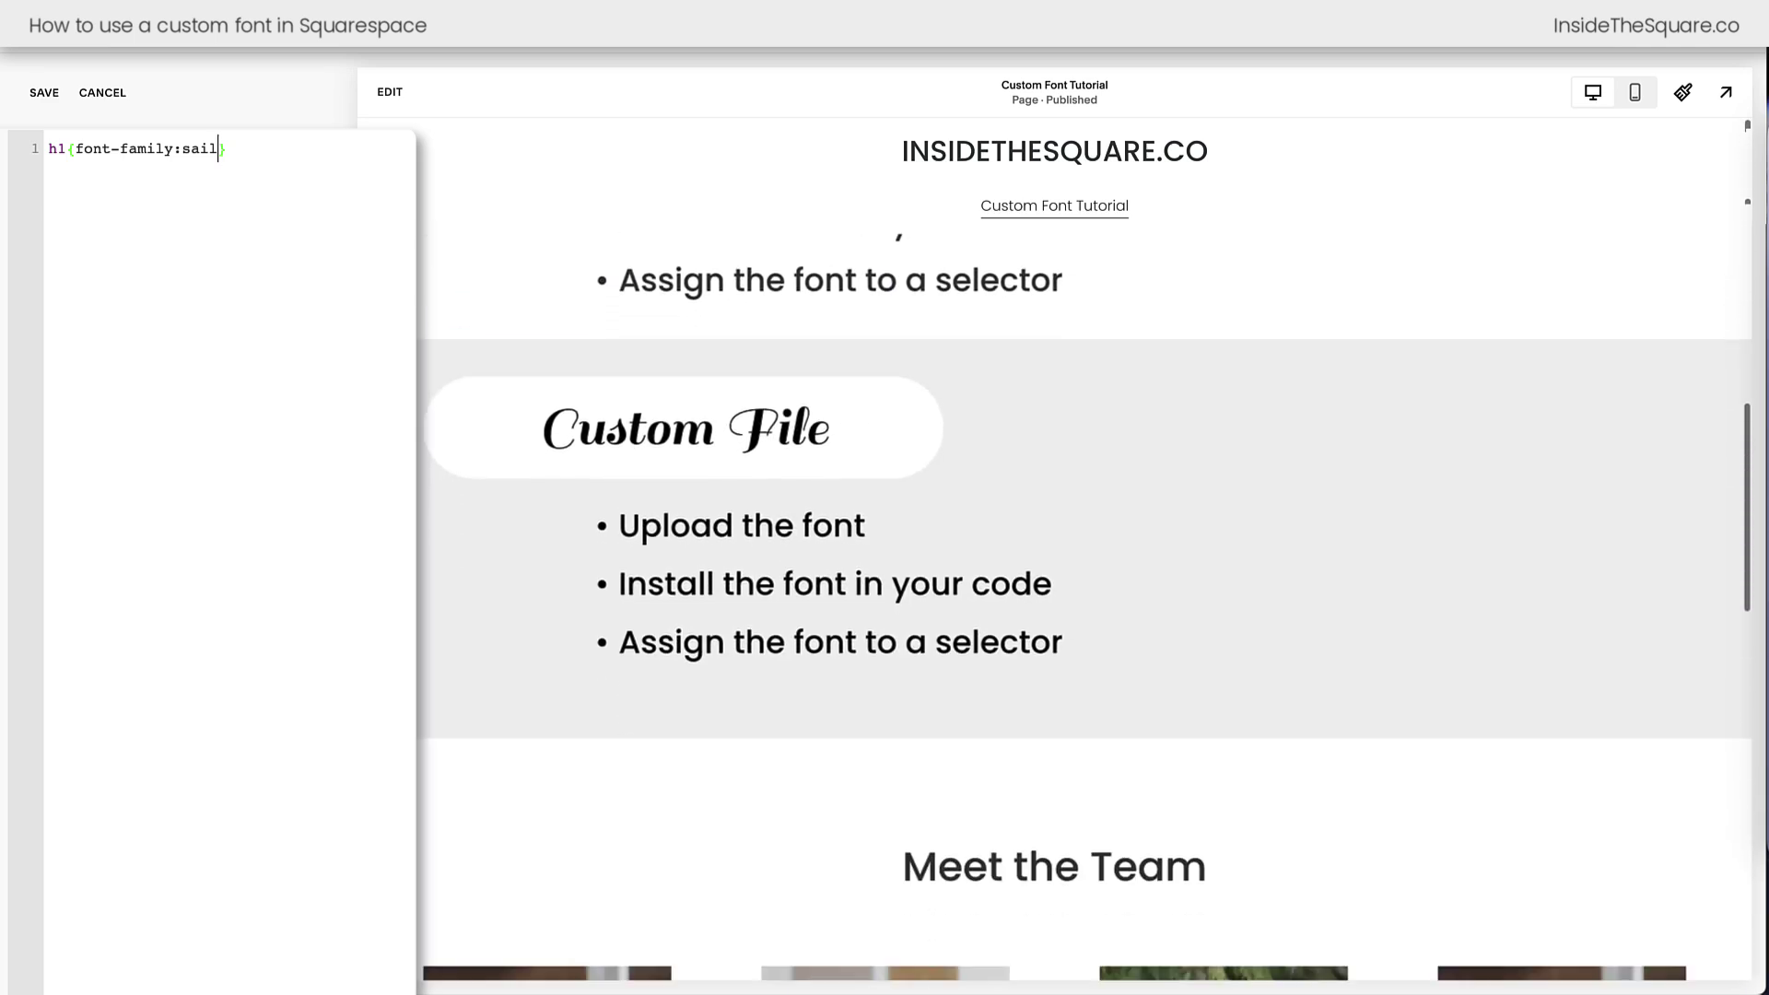
scroll(1084, 606, "down", 8)
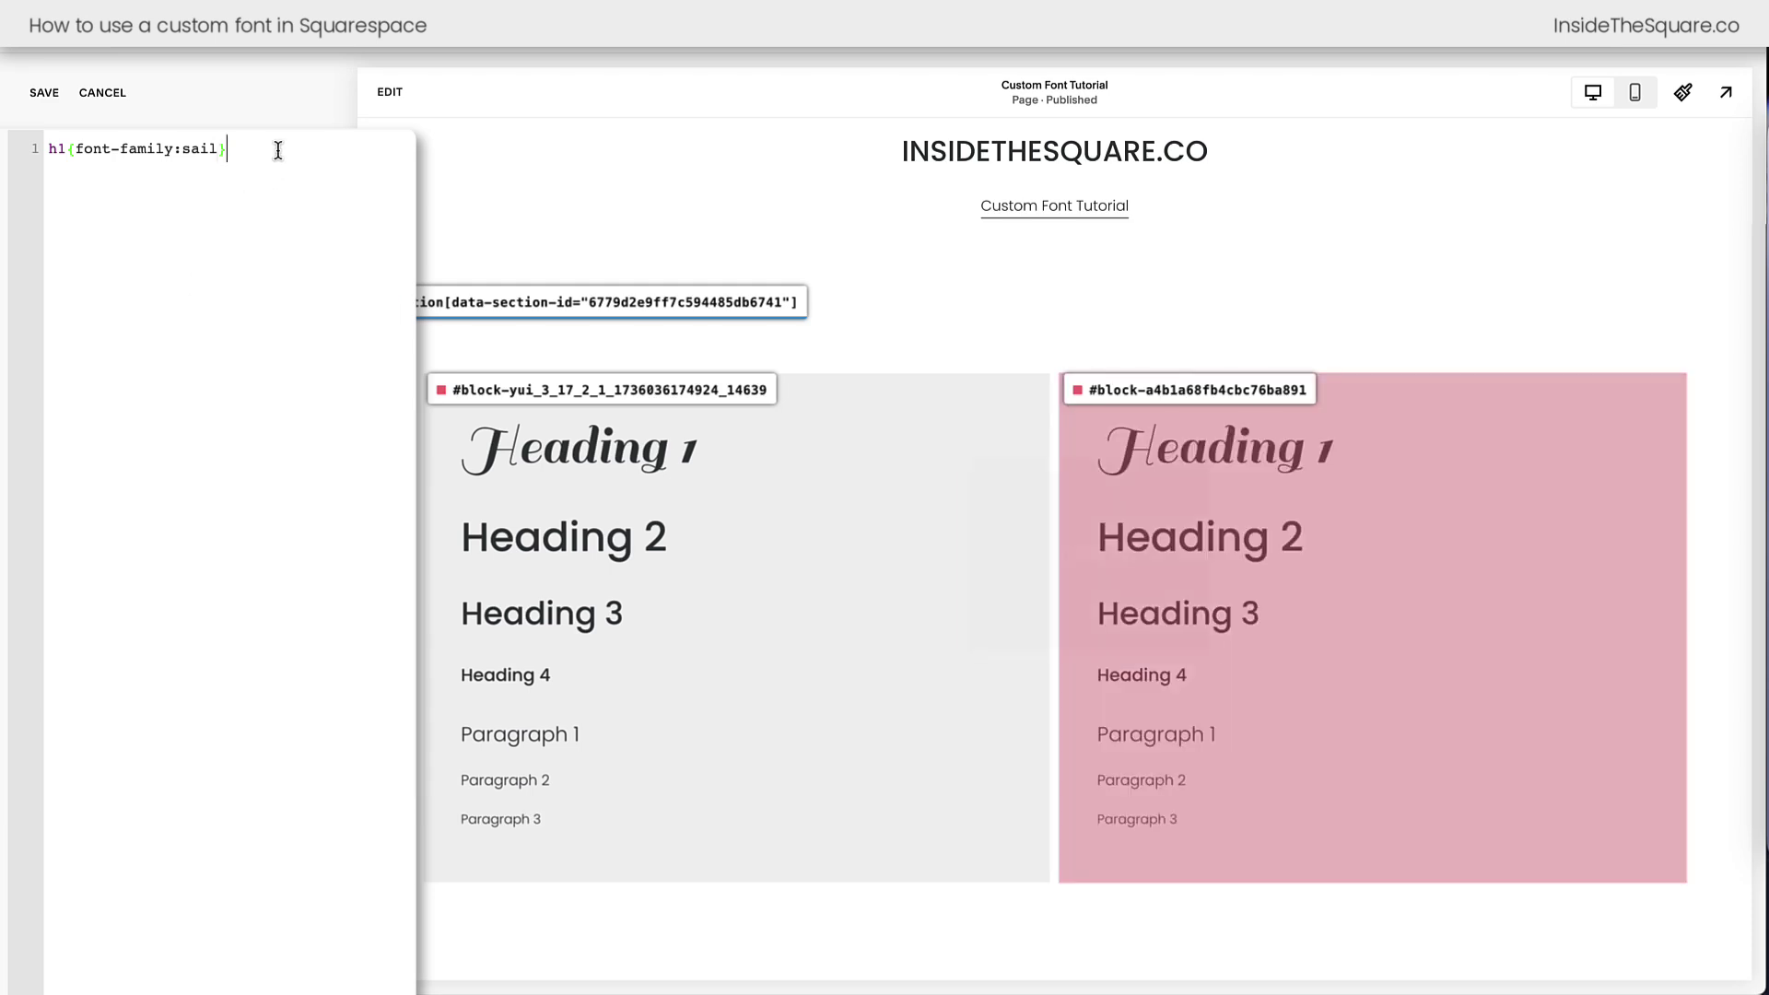
Scope the rule to #block-a4b1a68fb4cbc76ba891 h1 and copy the list item title selector.
key("Home")
key("ctrl+v")
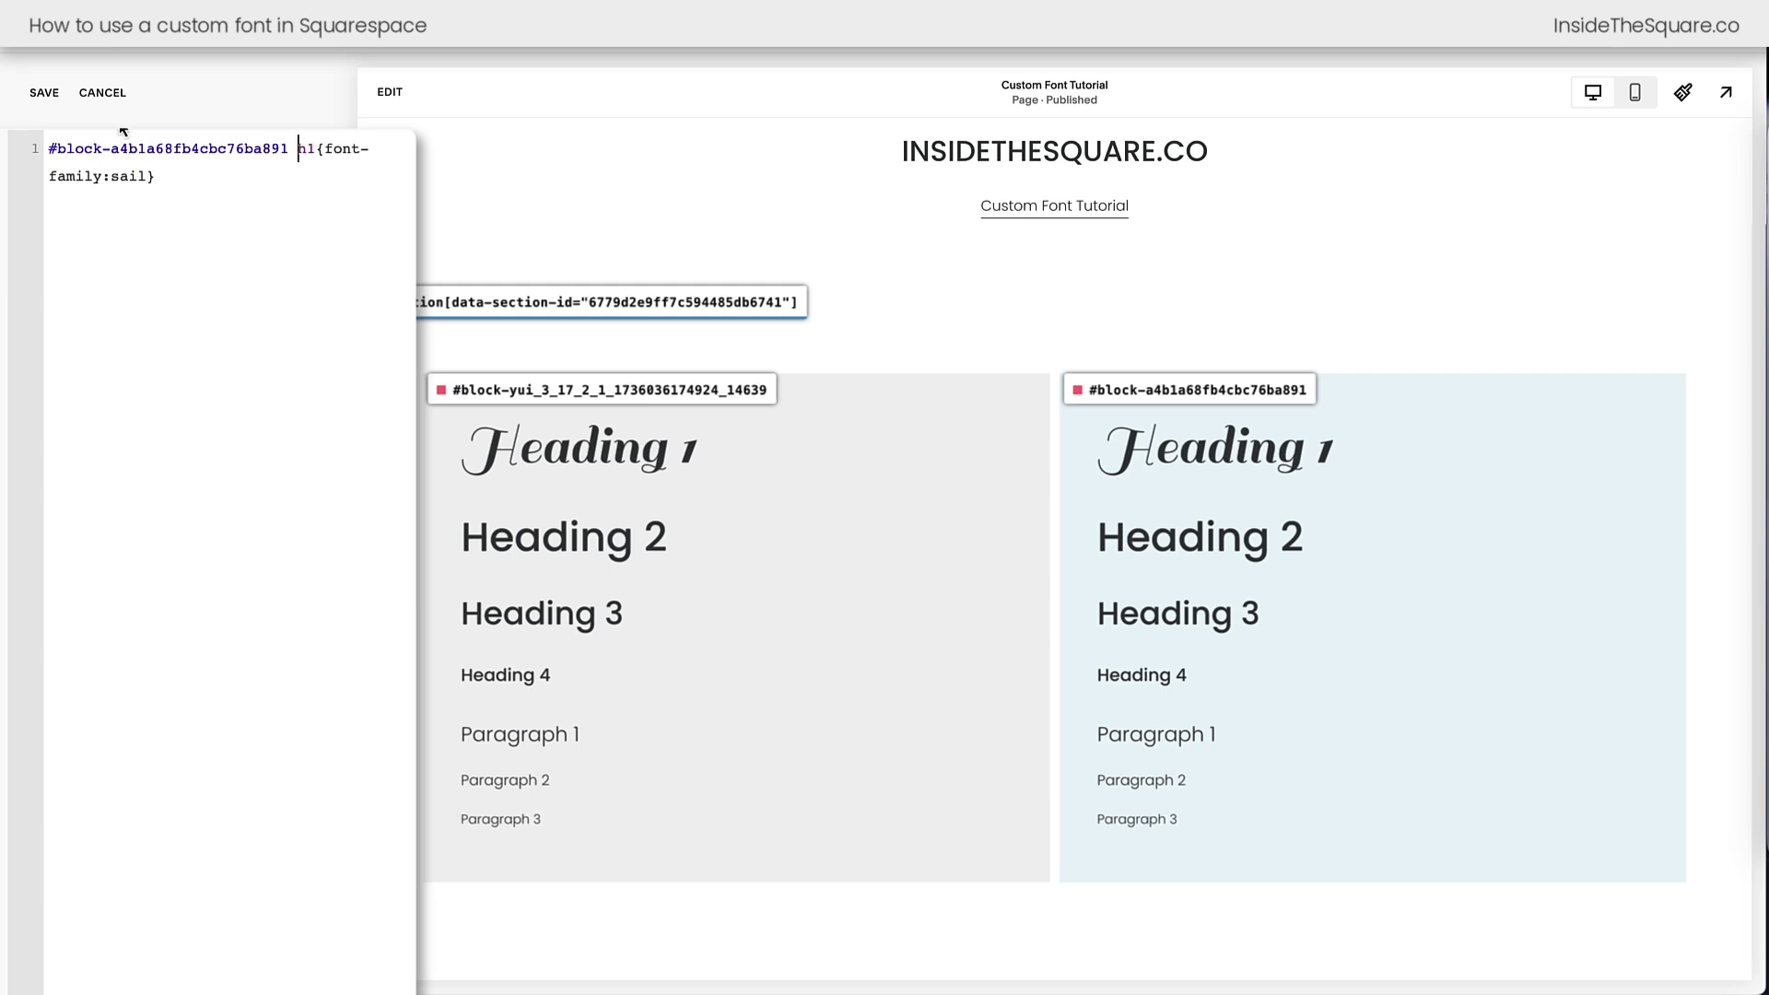
key("shift+Home")
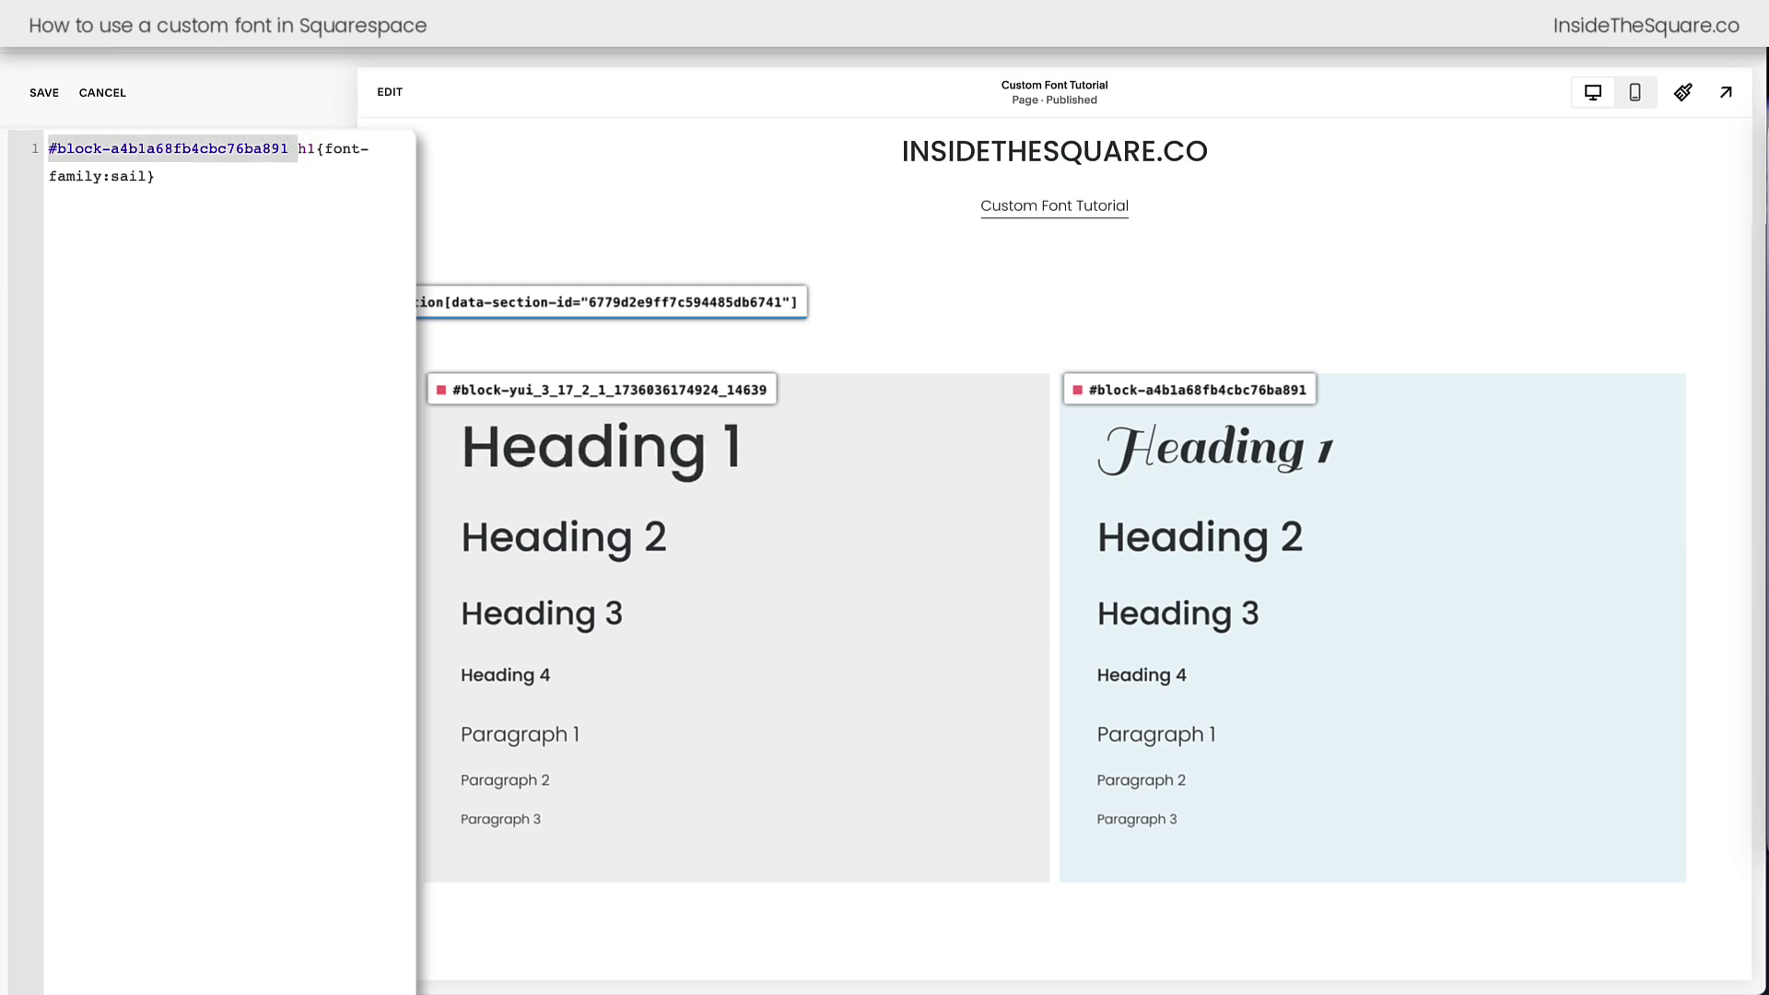
left_click(314, 148)
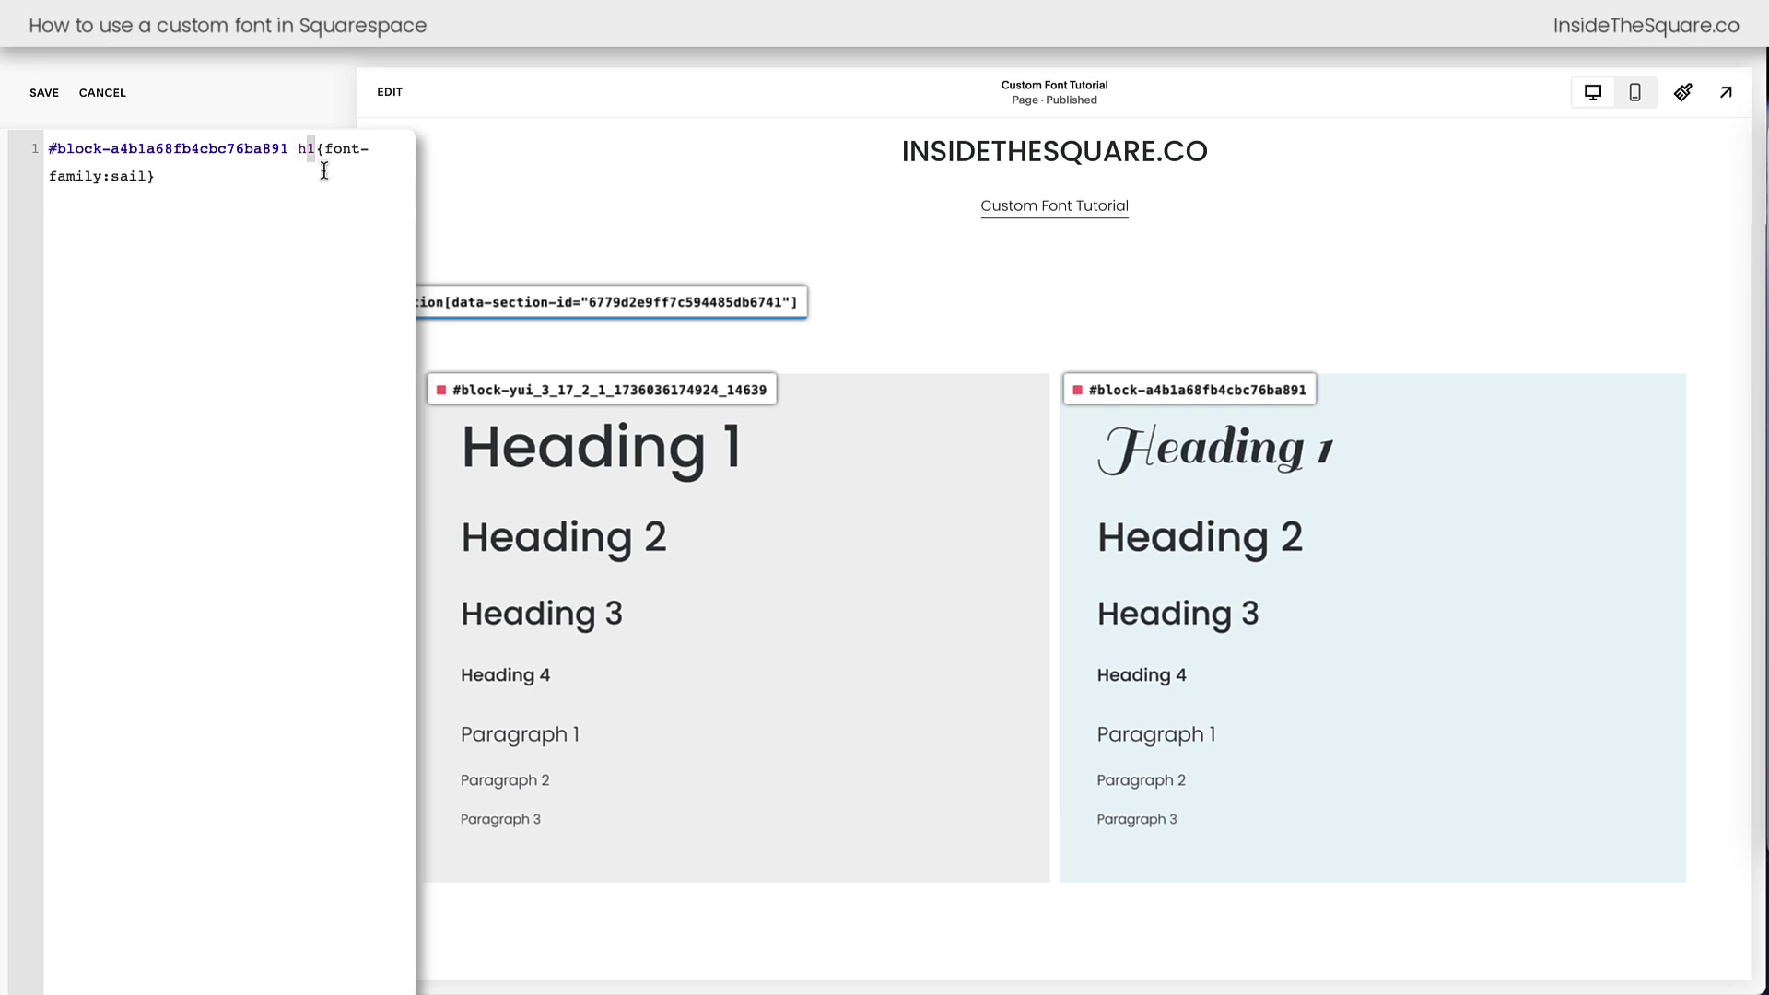
left_click_drag(324, 148, 143, 179)
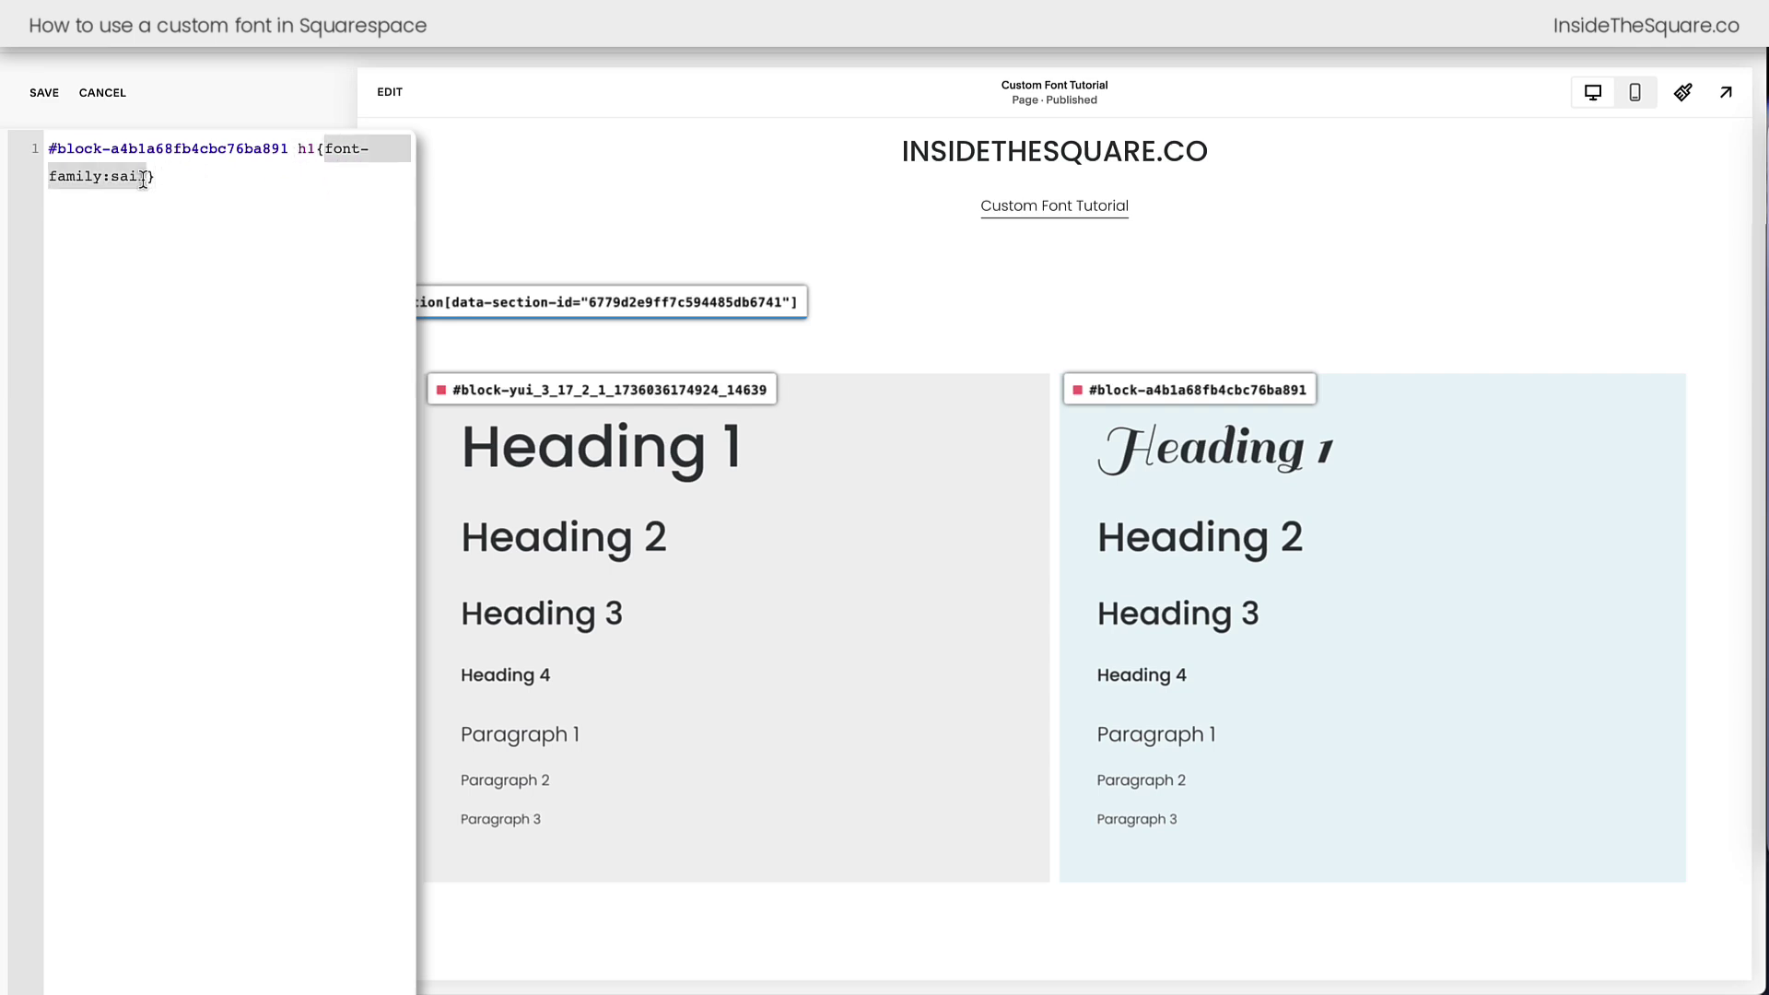
left_click(225, 241)
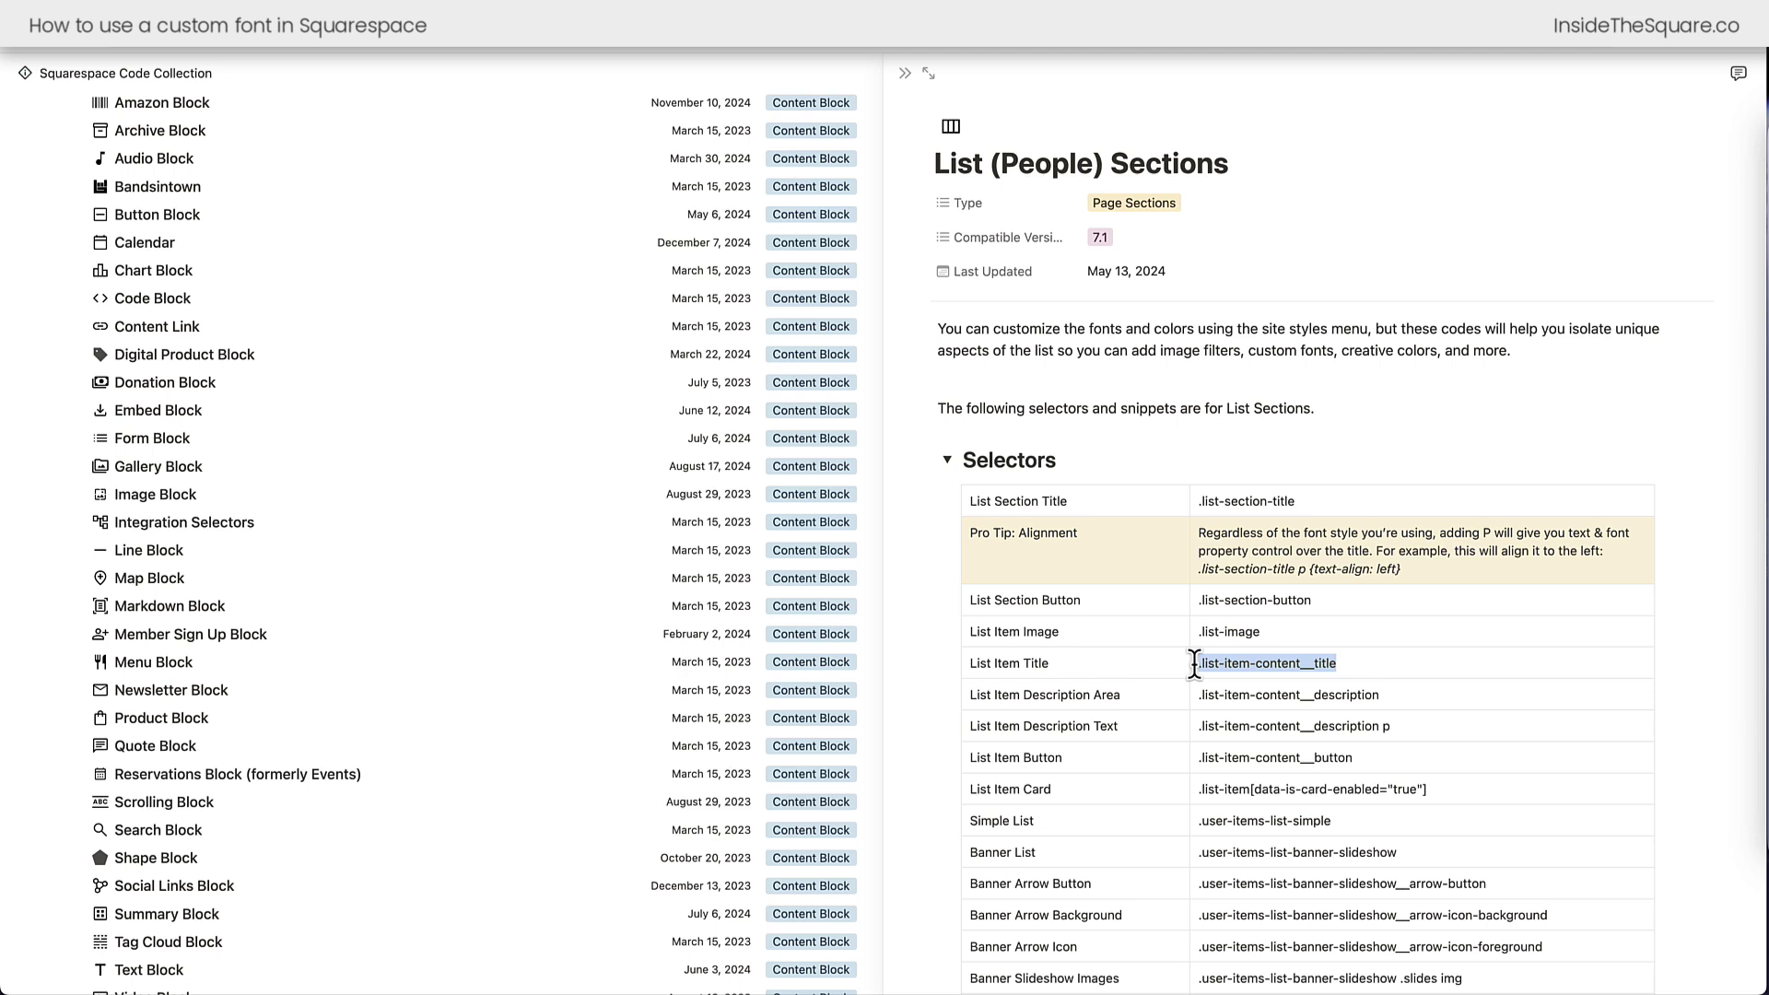
key("super+c")
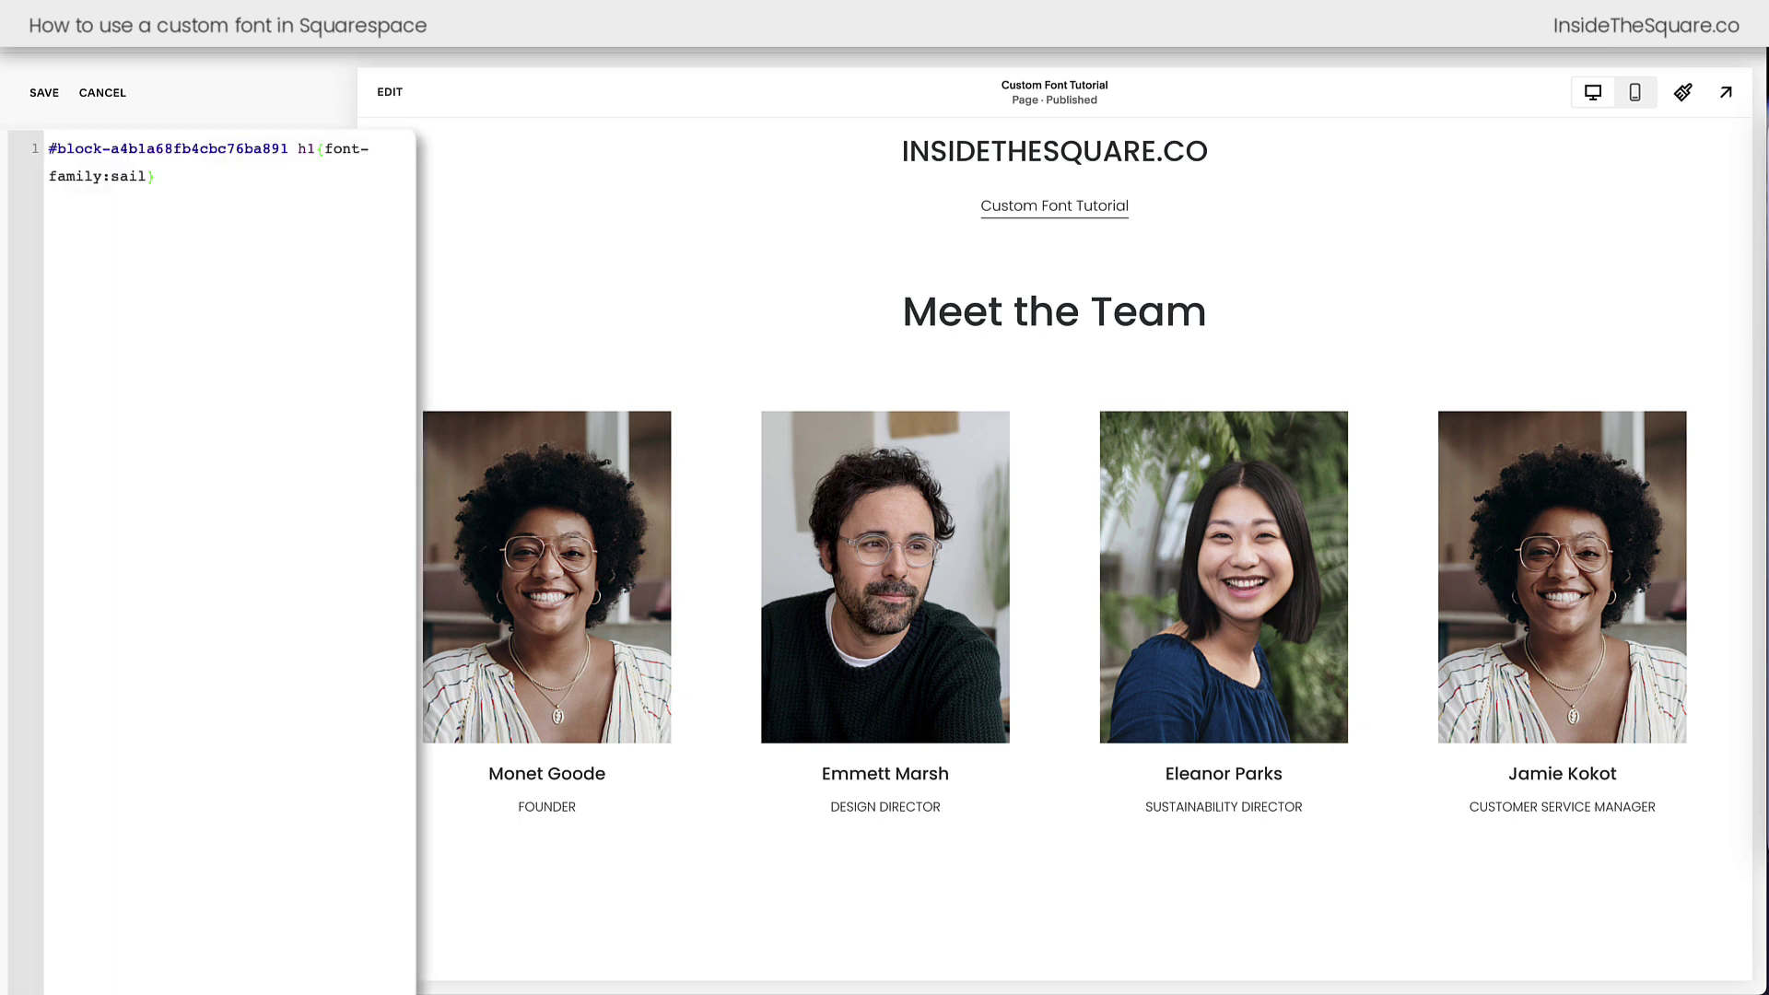
Apply Sail at font-size:25px!important to .list-item-content__title, then select all the CSS.
left_click_drag(254, 327, 59, 327)
key("super+v")
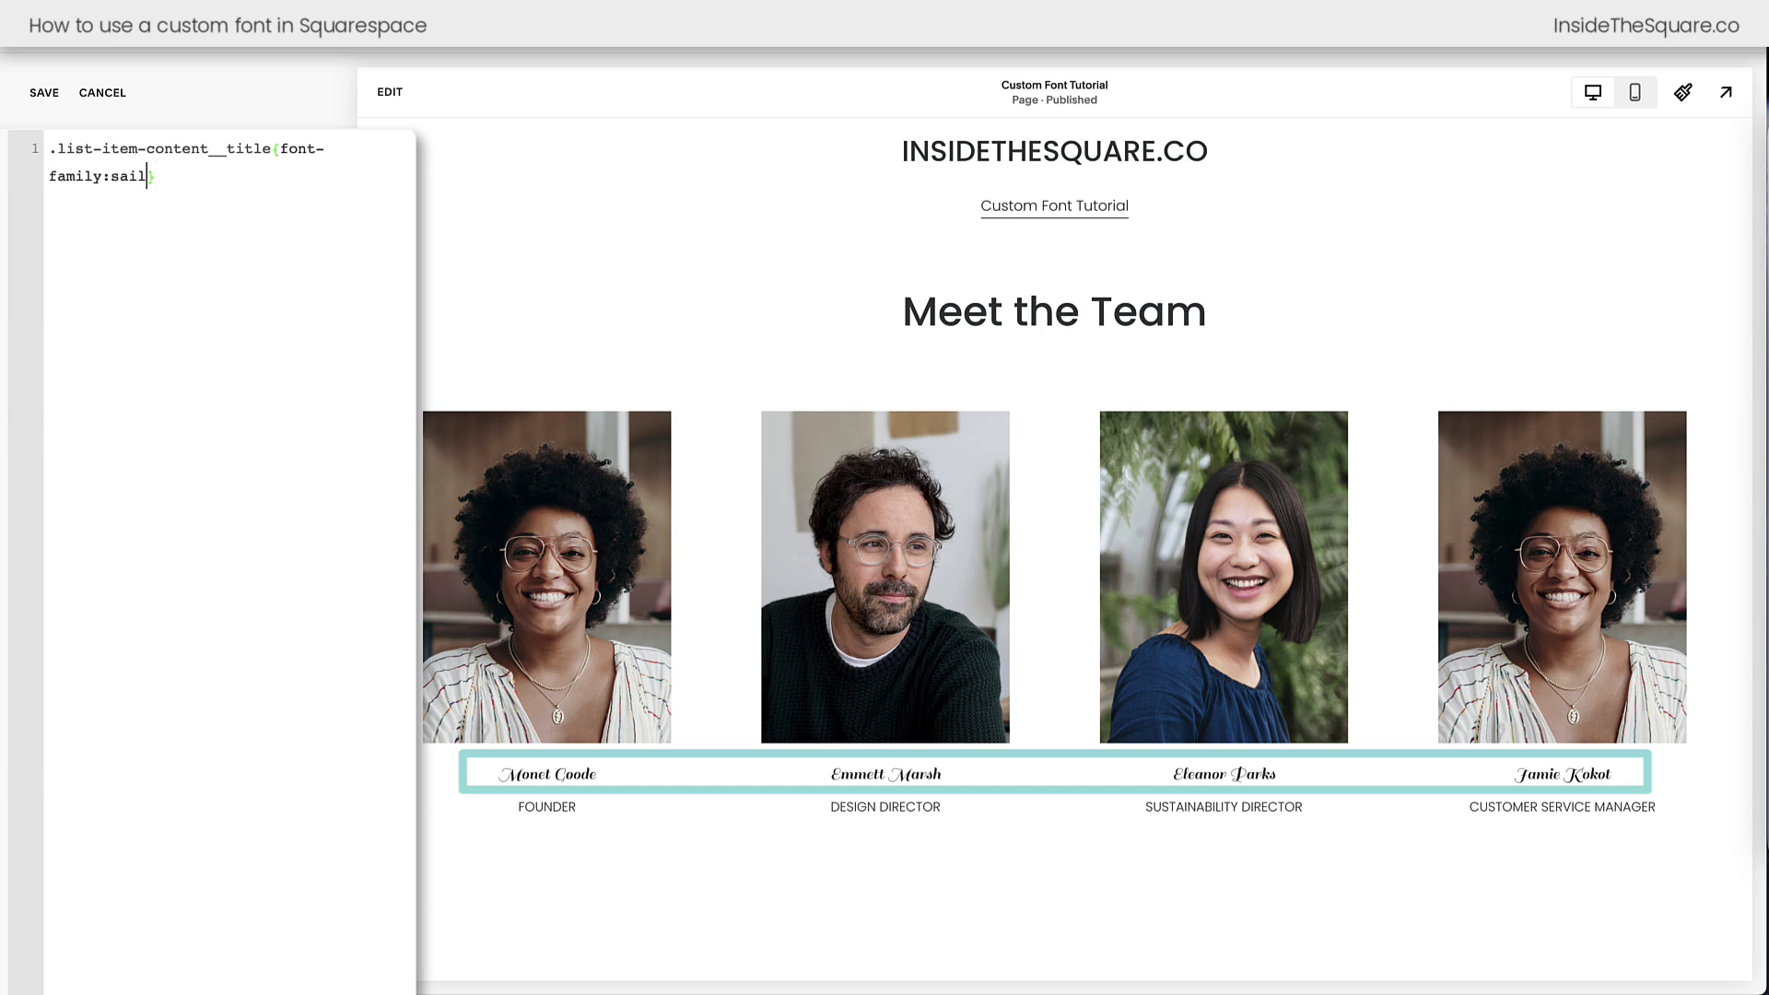
type("; font-size:")
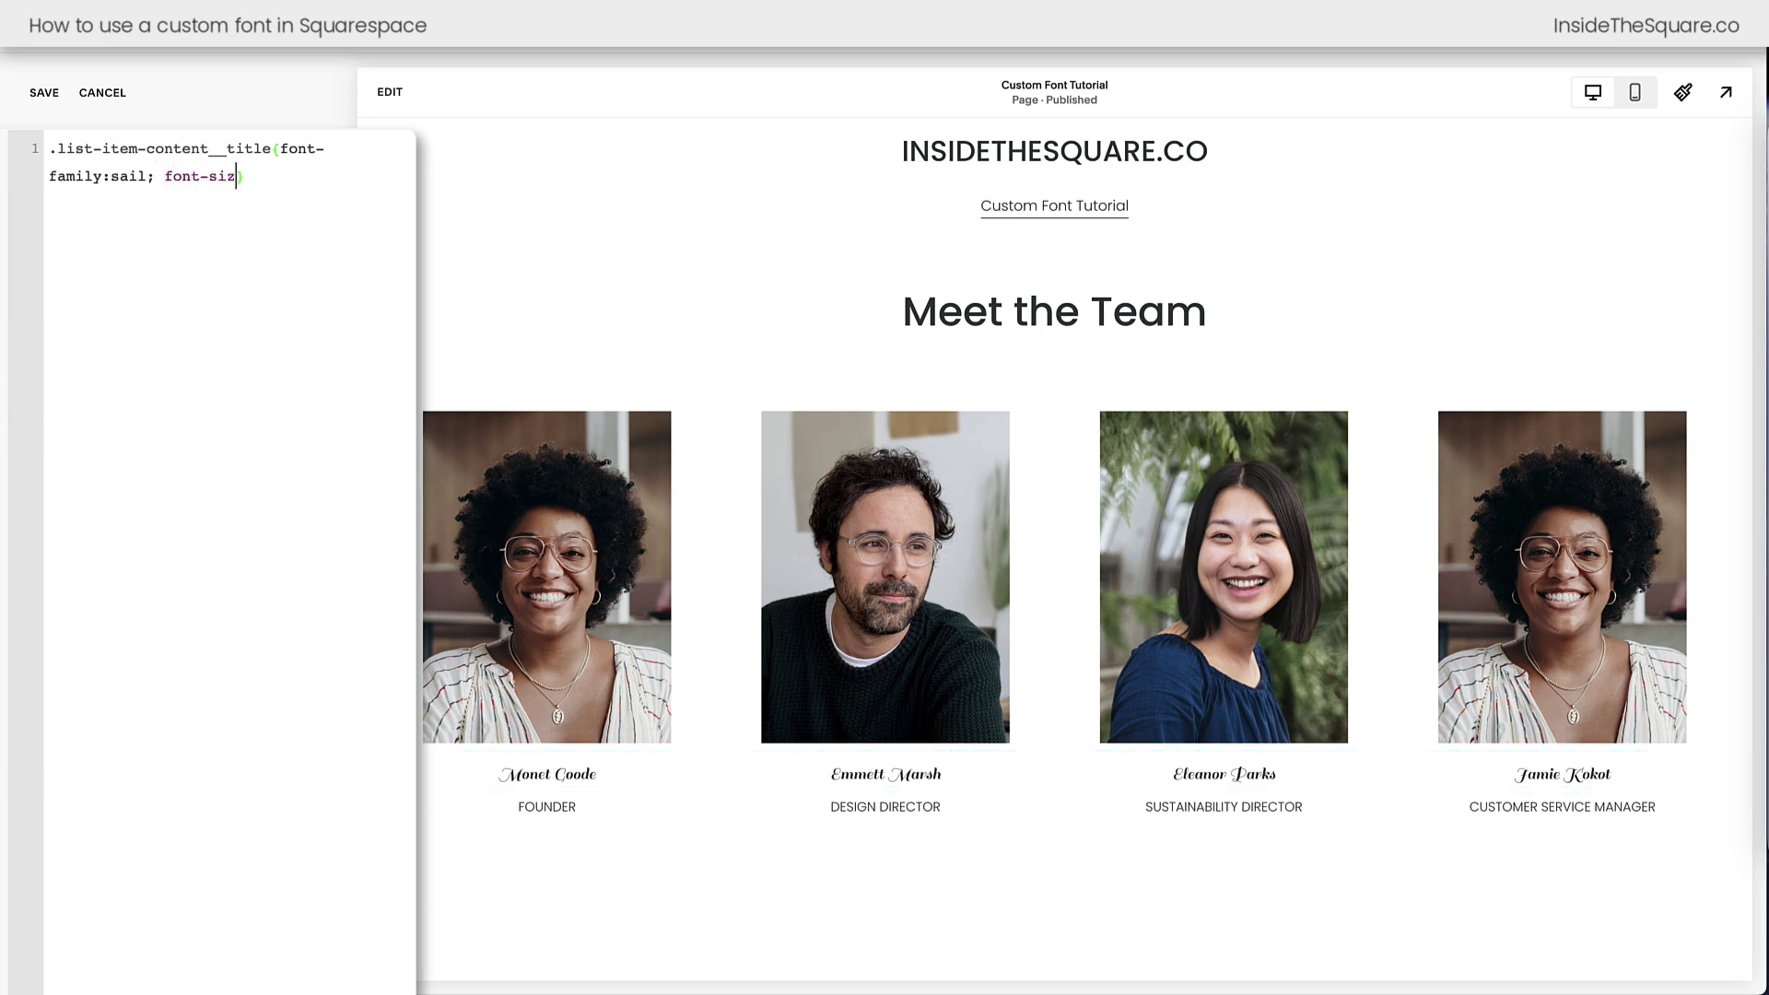
type("3rem!important")
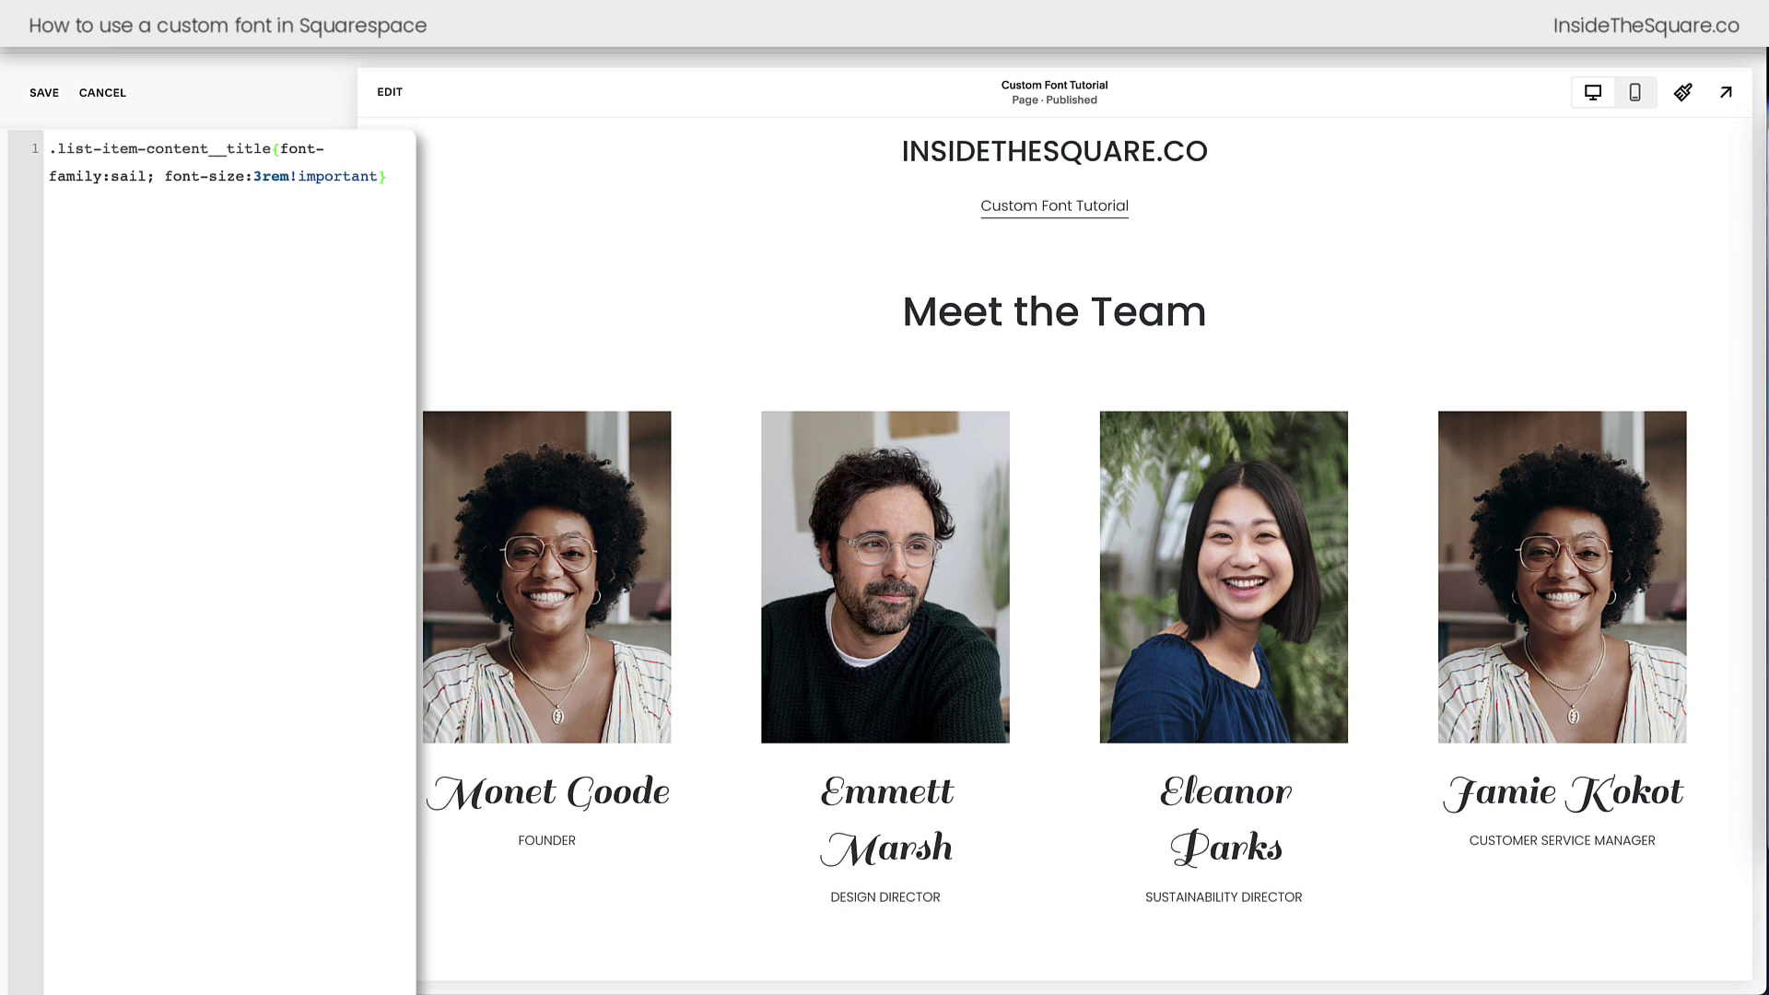
left_click(264, 176)
key("BackSpace")
type("25")
key("Delete")
key("Delete")
key("Delete")
type("px")
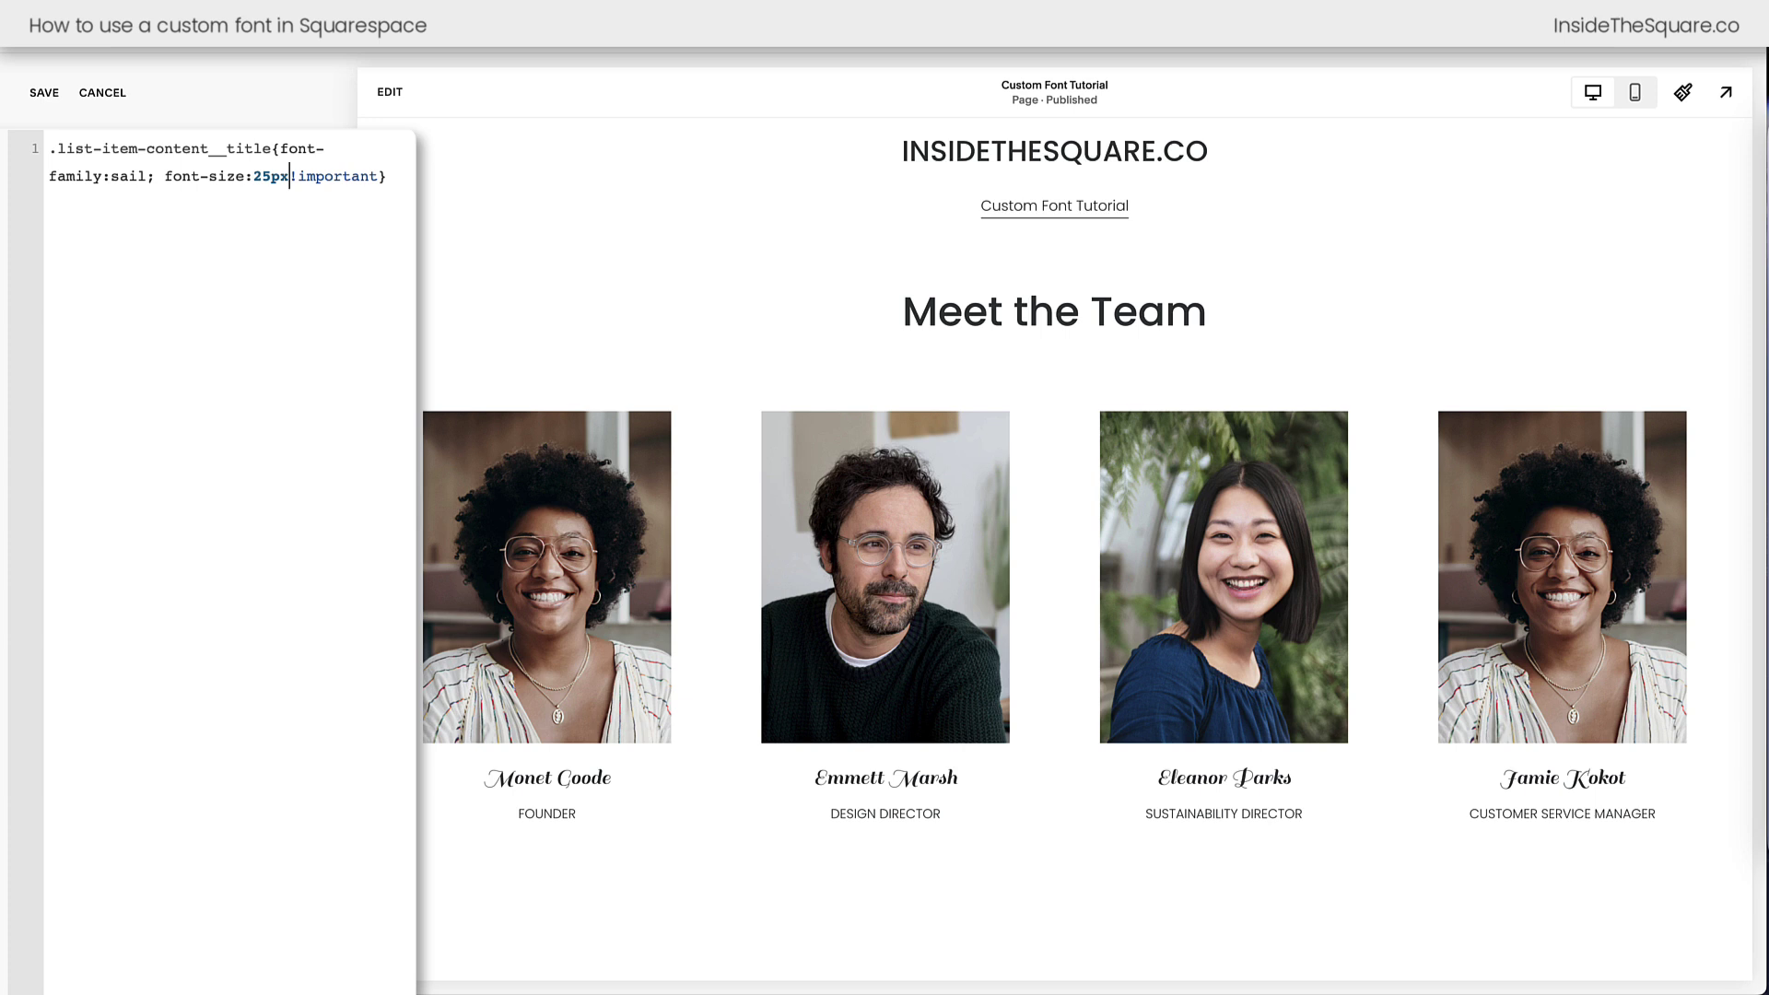
left_click(387, 176)
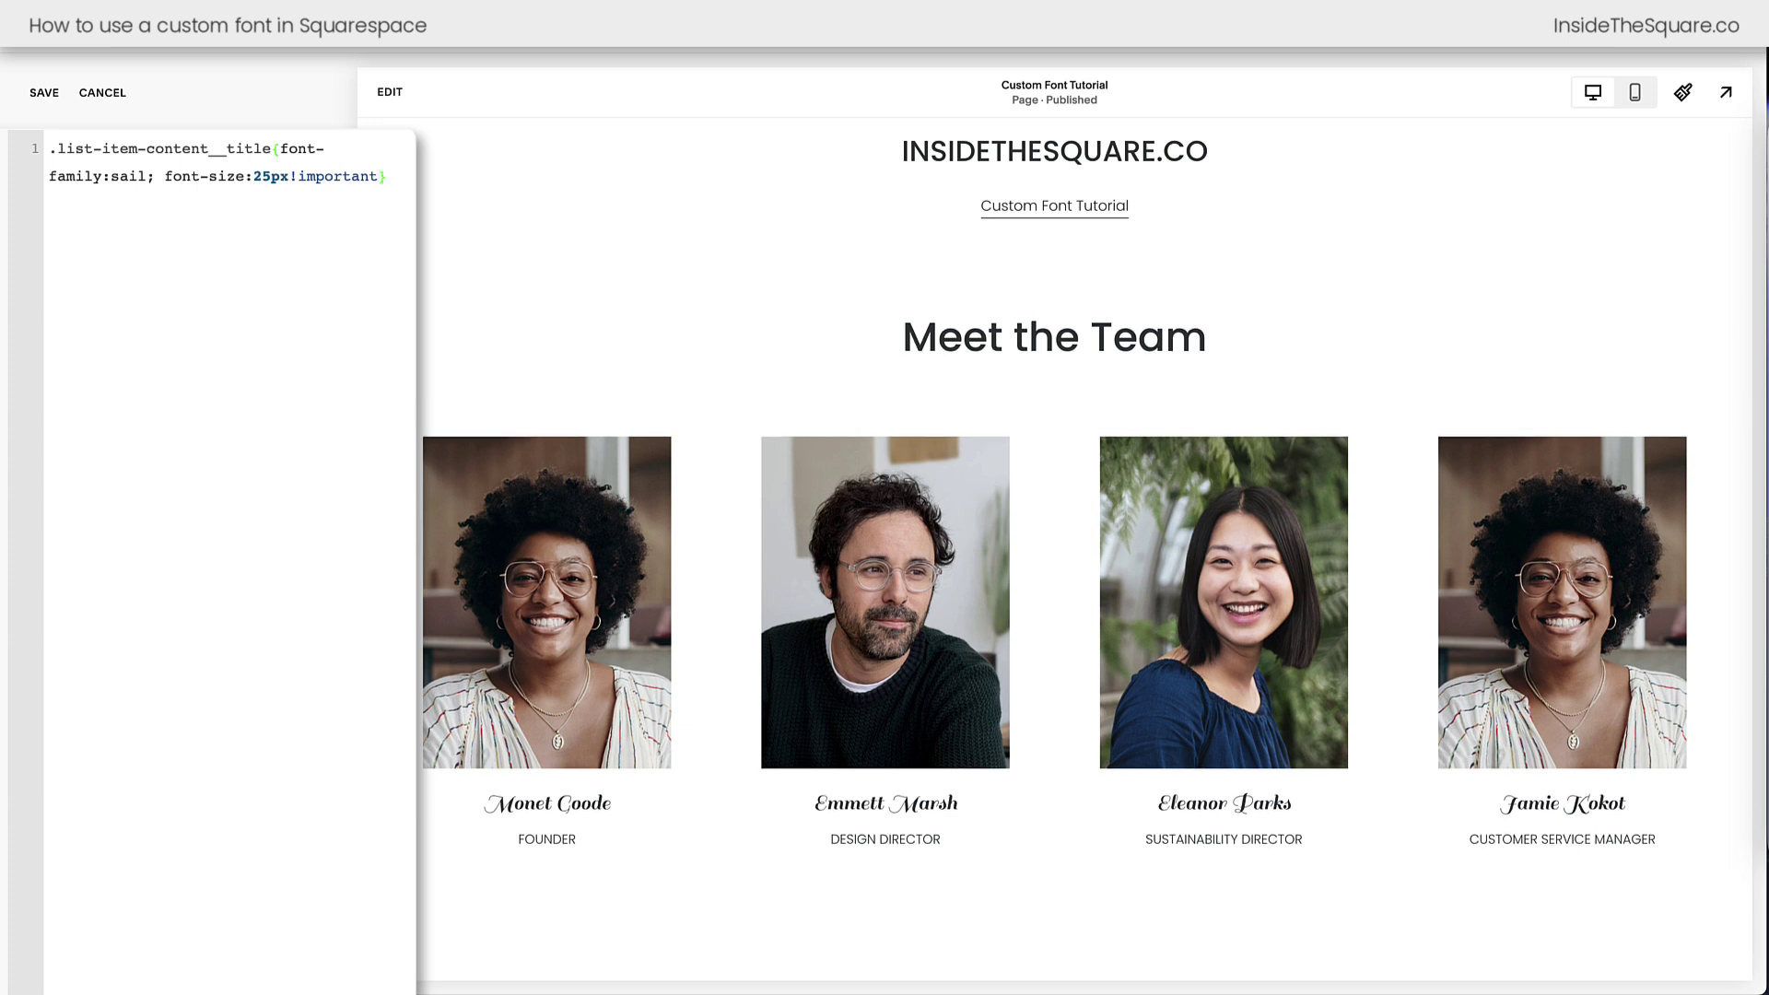
key("ctrl+a")
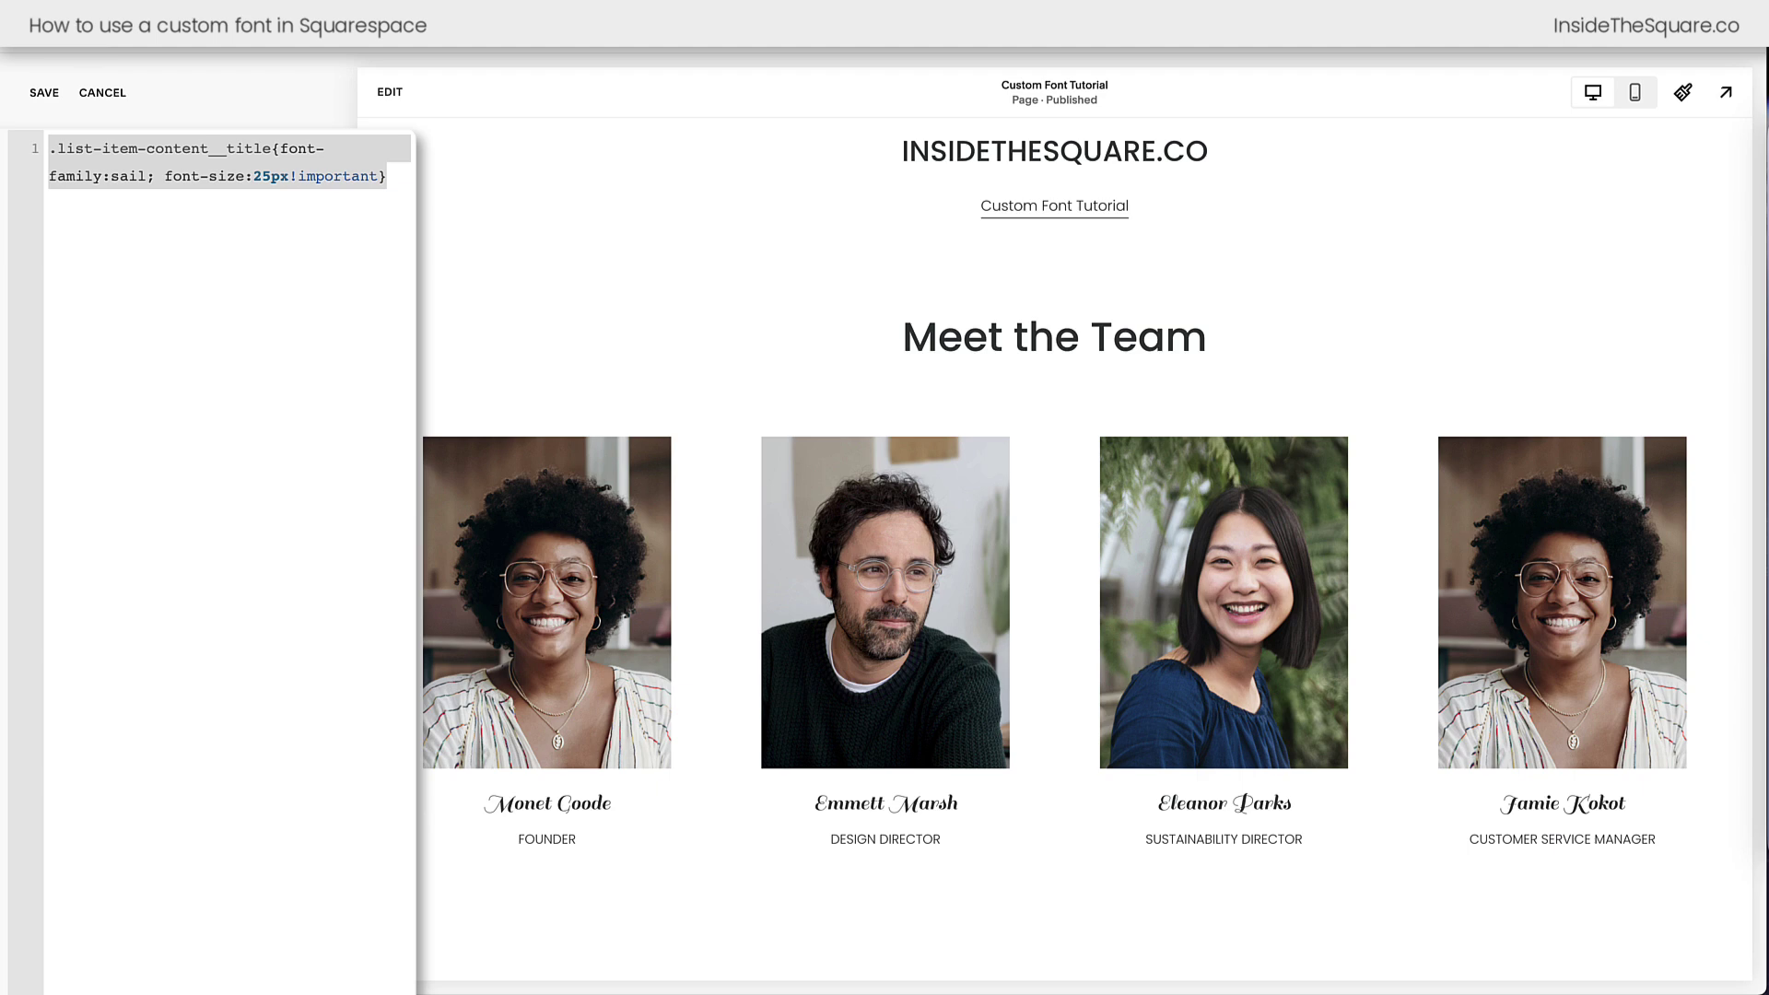
Delete all the custom CSS and scroll the preview to the Google Font section.
key("BackSpace")
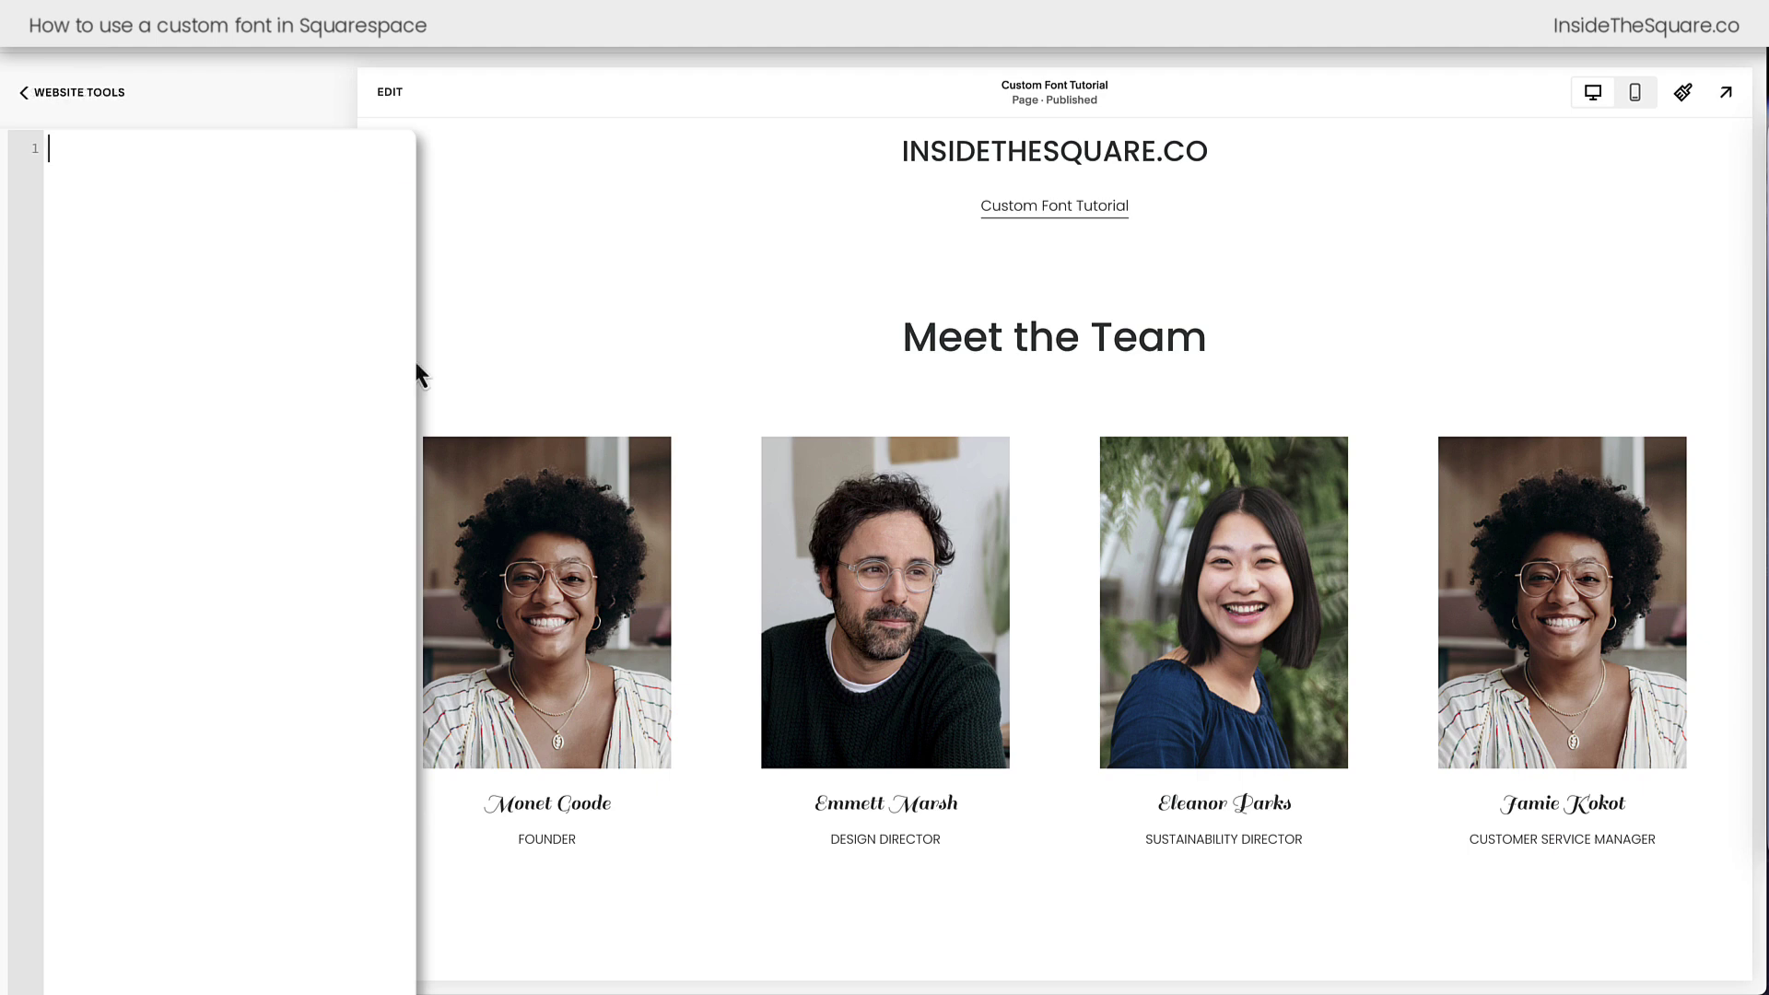
scroll(892, 384, "up", 8)
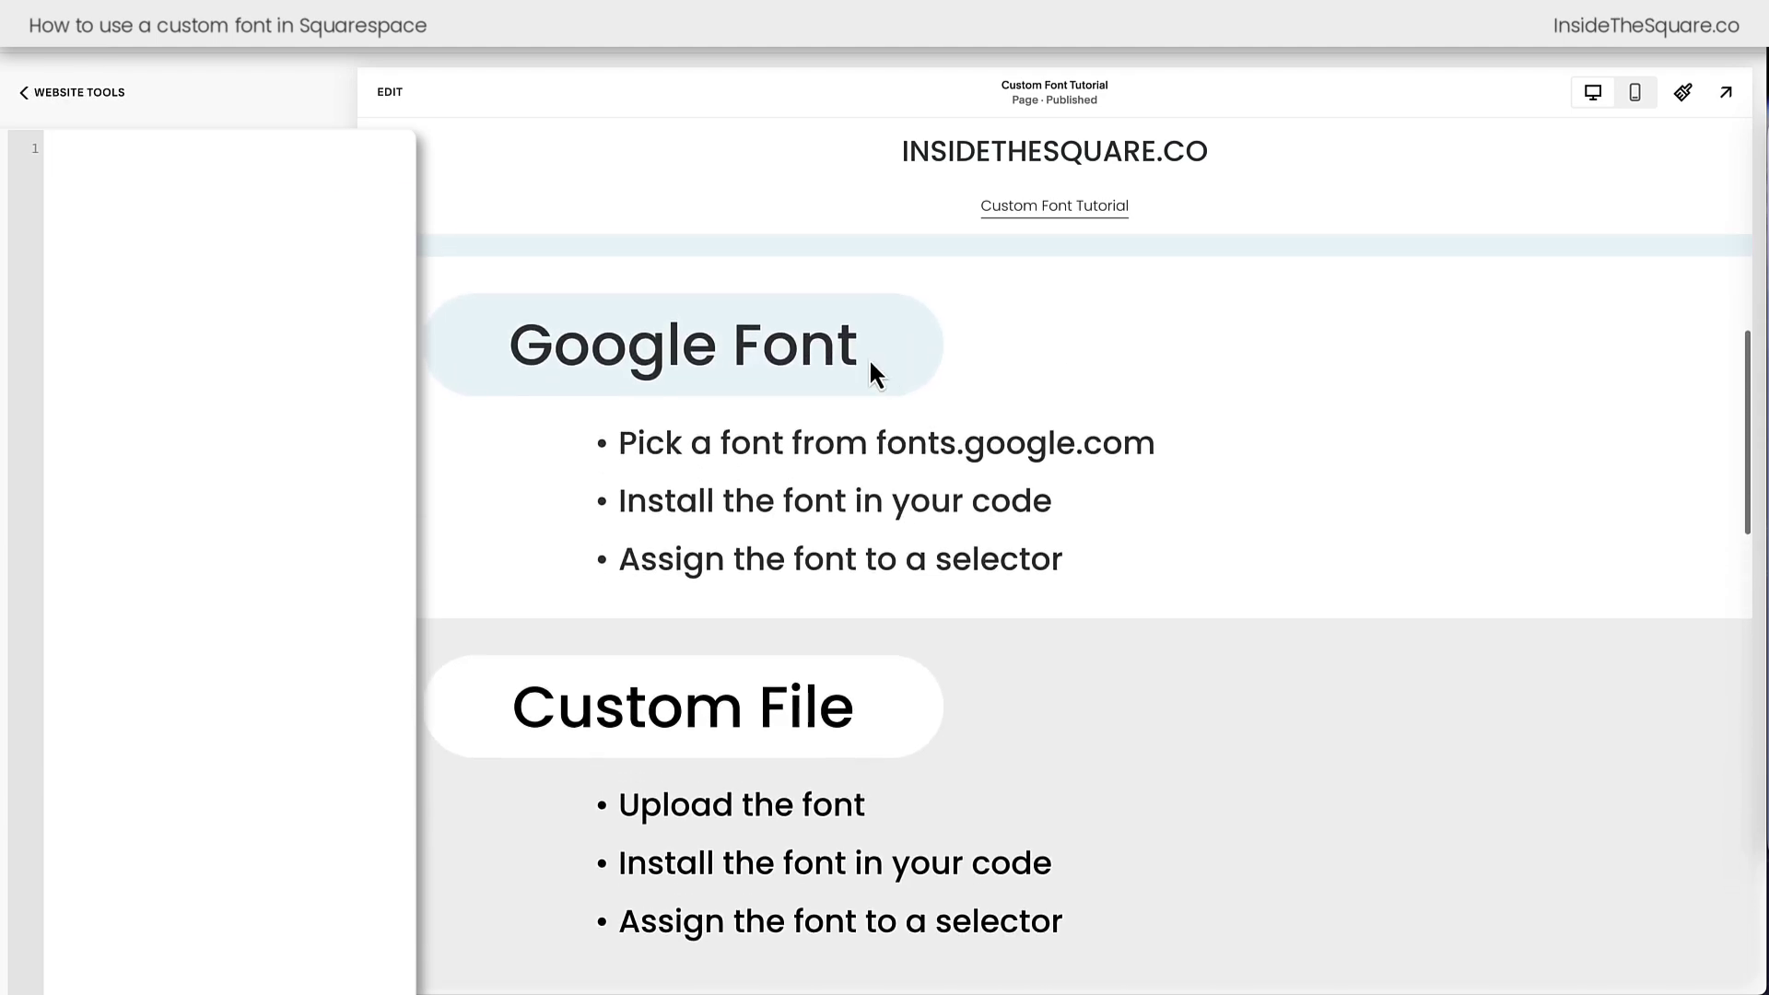
scroll(951, 400, "down", 1)
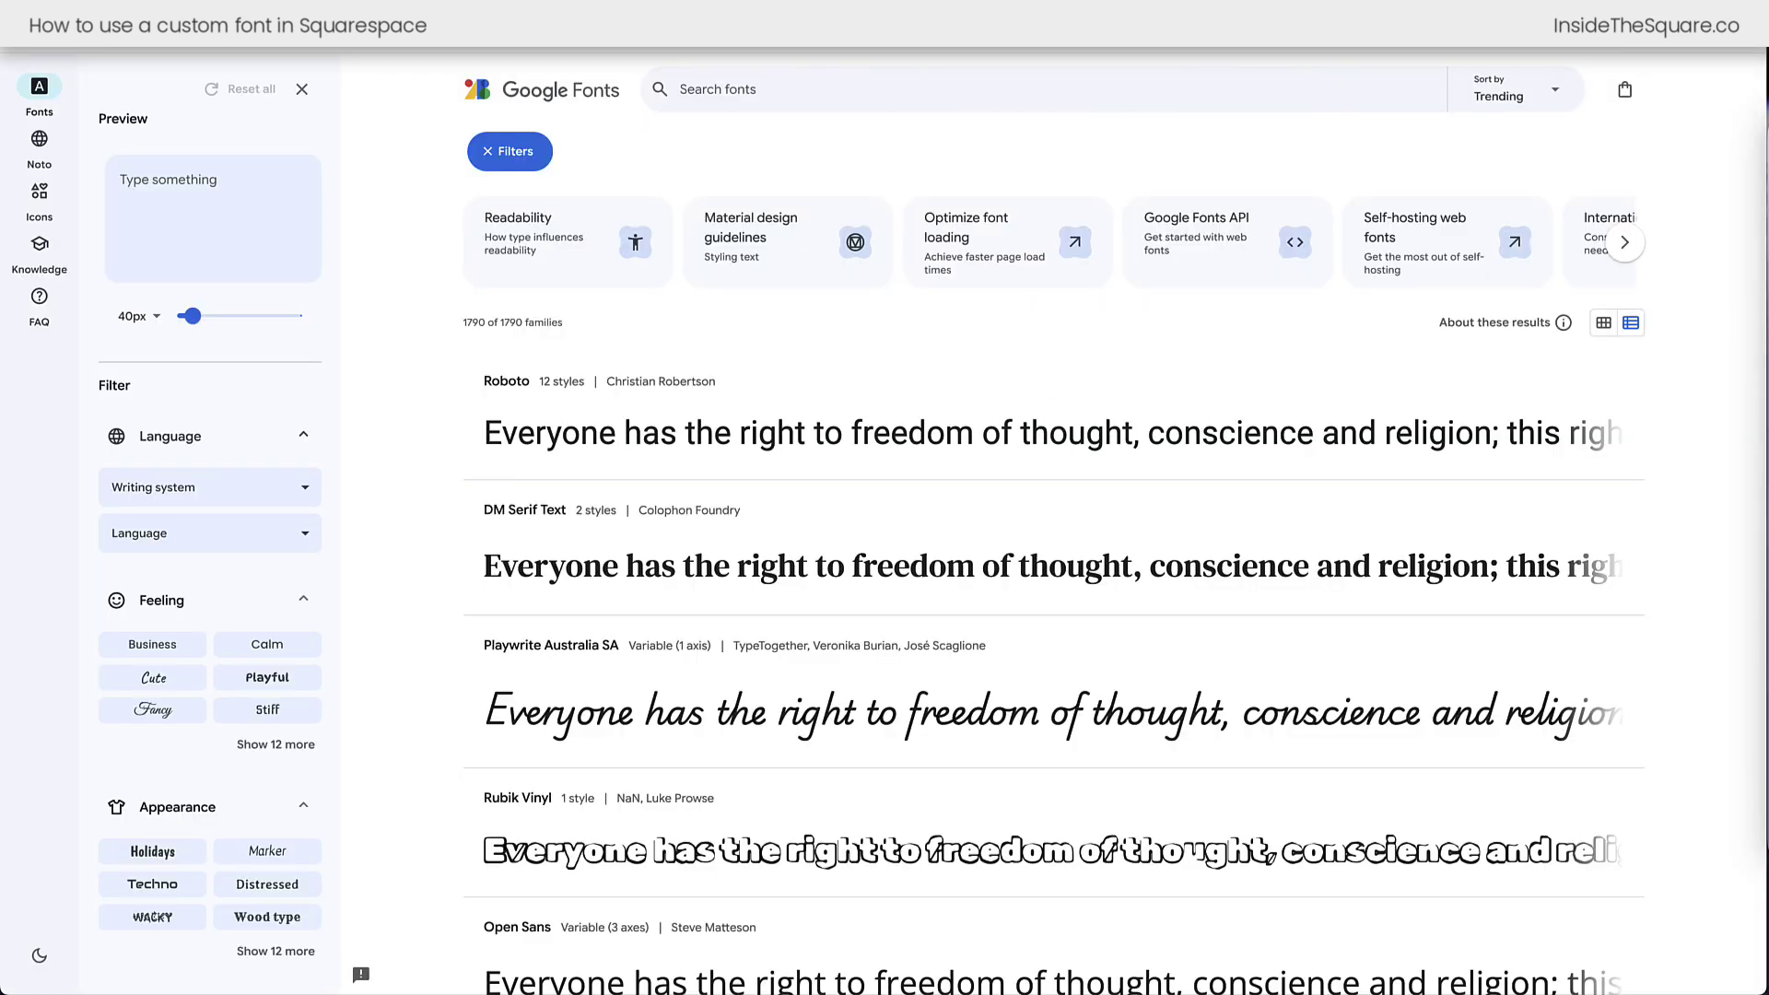
Filter Google Fonts to the Playful feeling and Art Deco appearance.
scroll(396, 314, "down", 20)
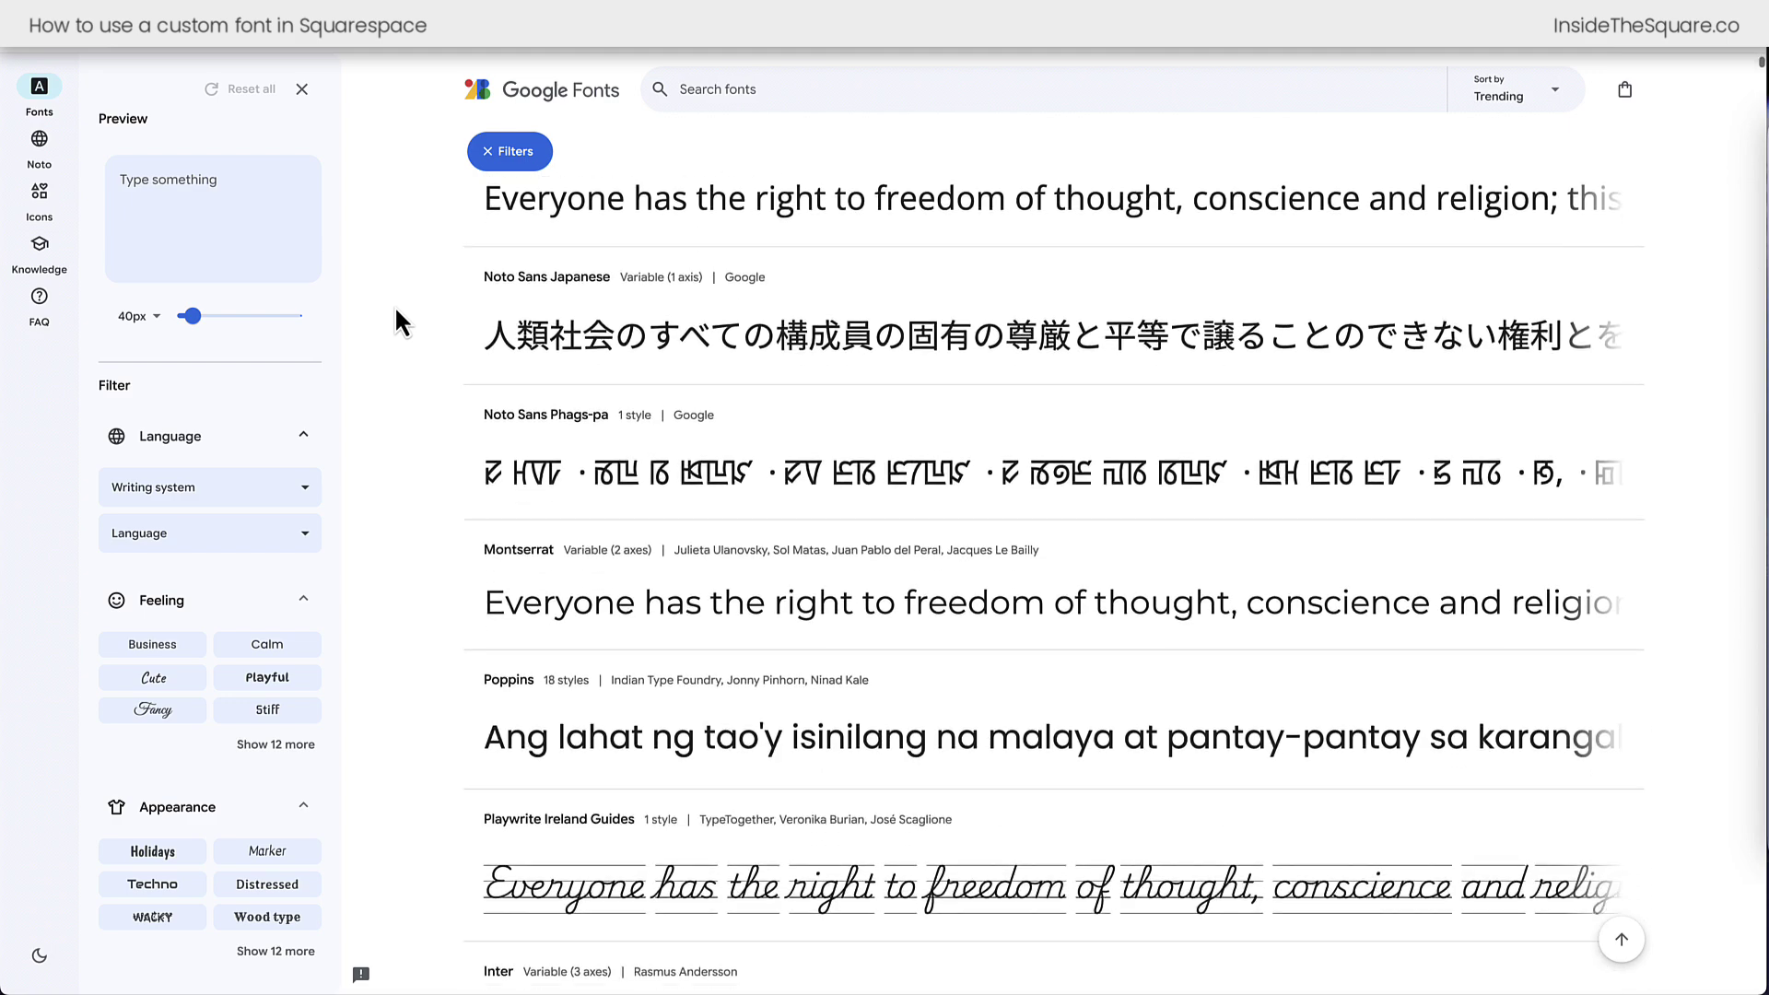
scroll(396, 315, "down", 15)
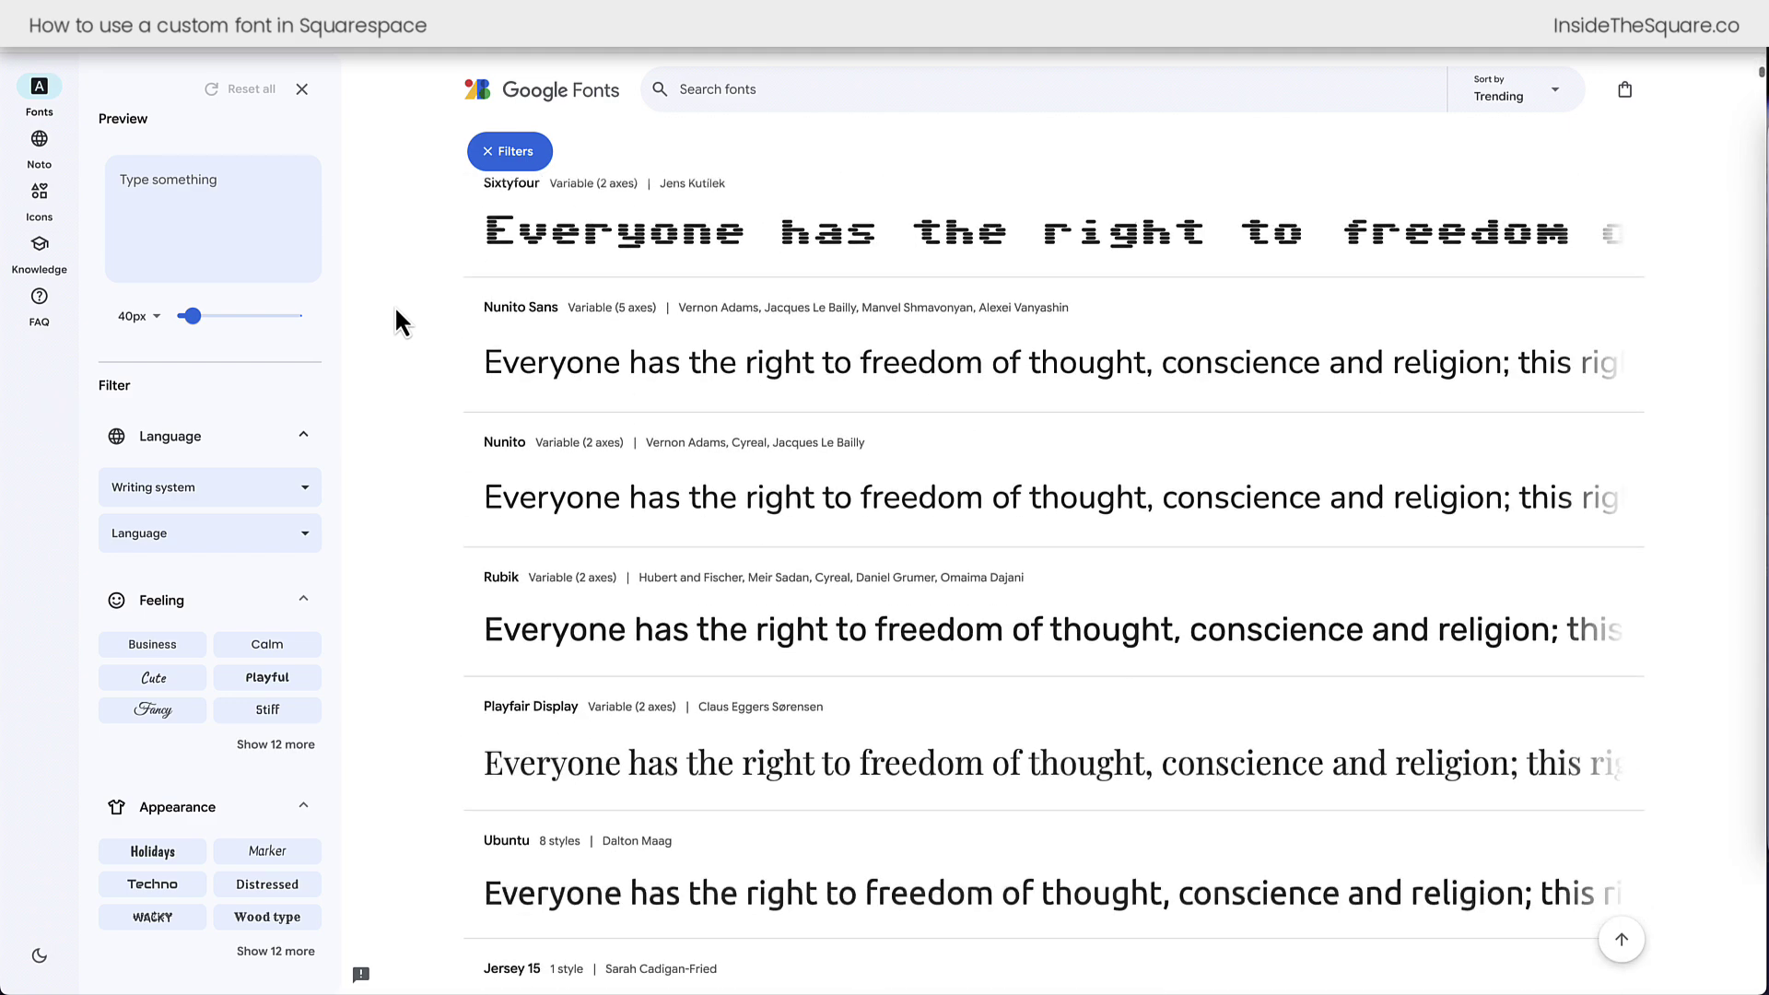
left_click(283, 748)
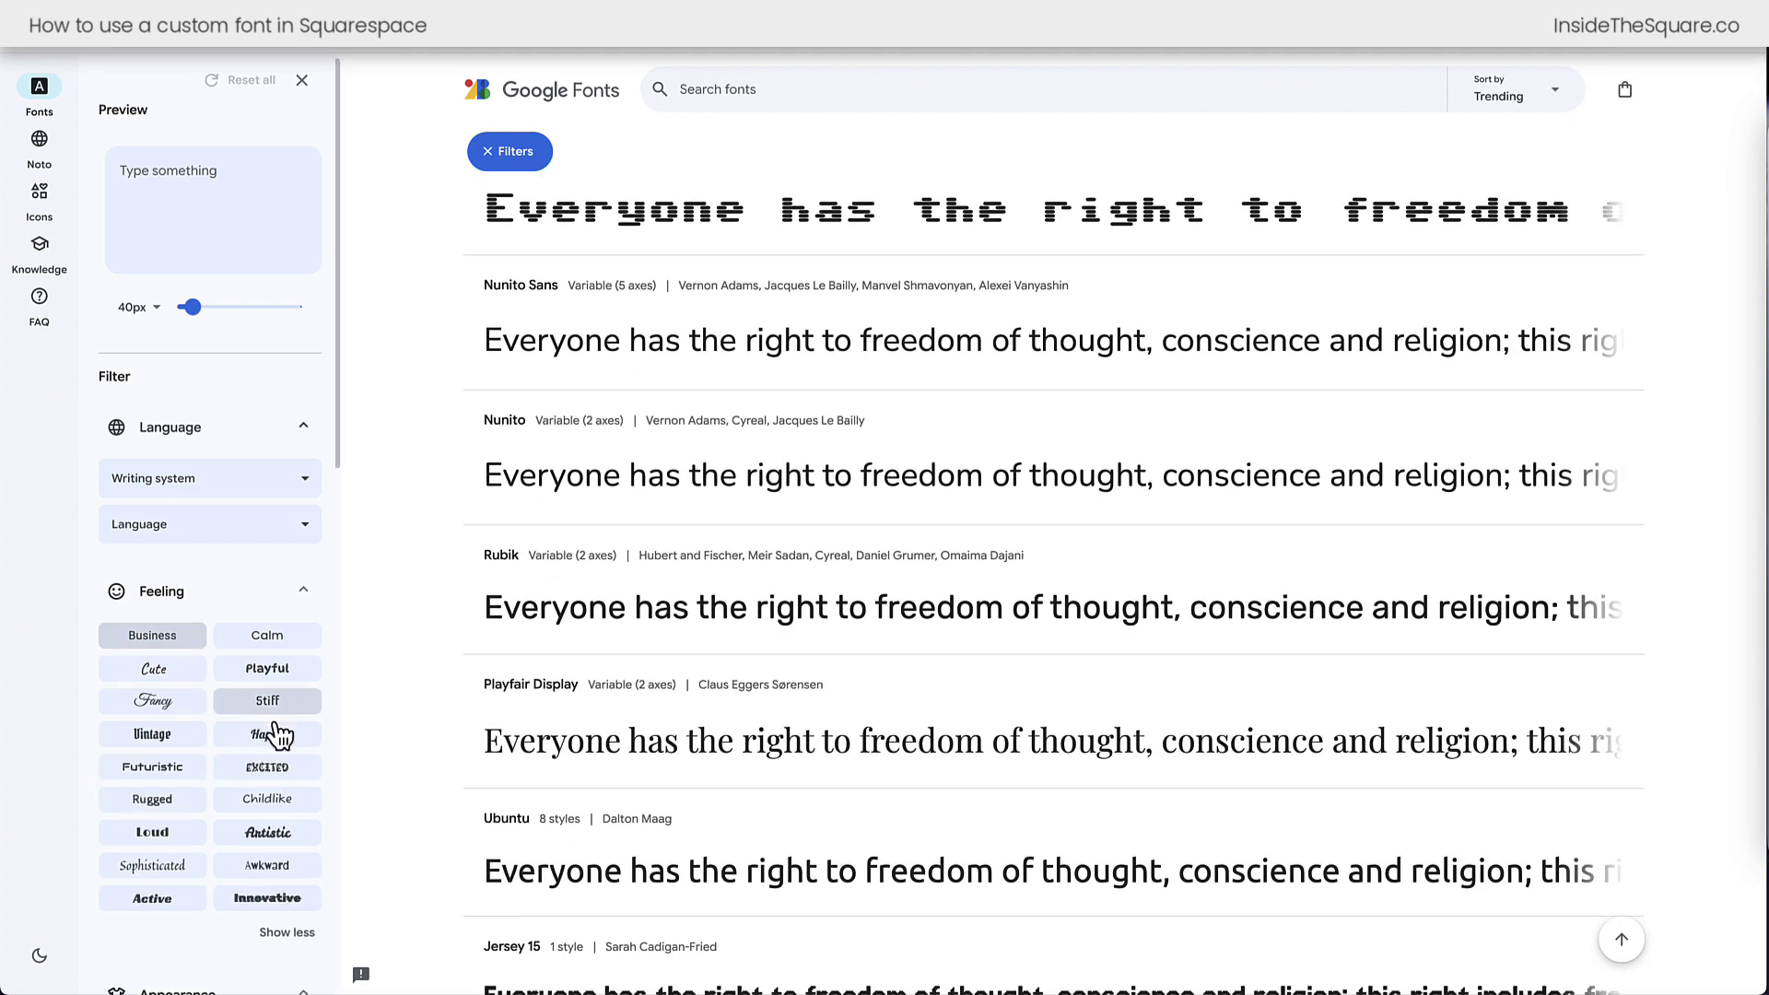
scroll(276, 734, "down", 1)
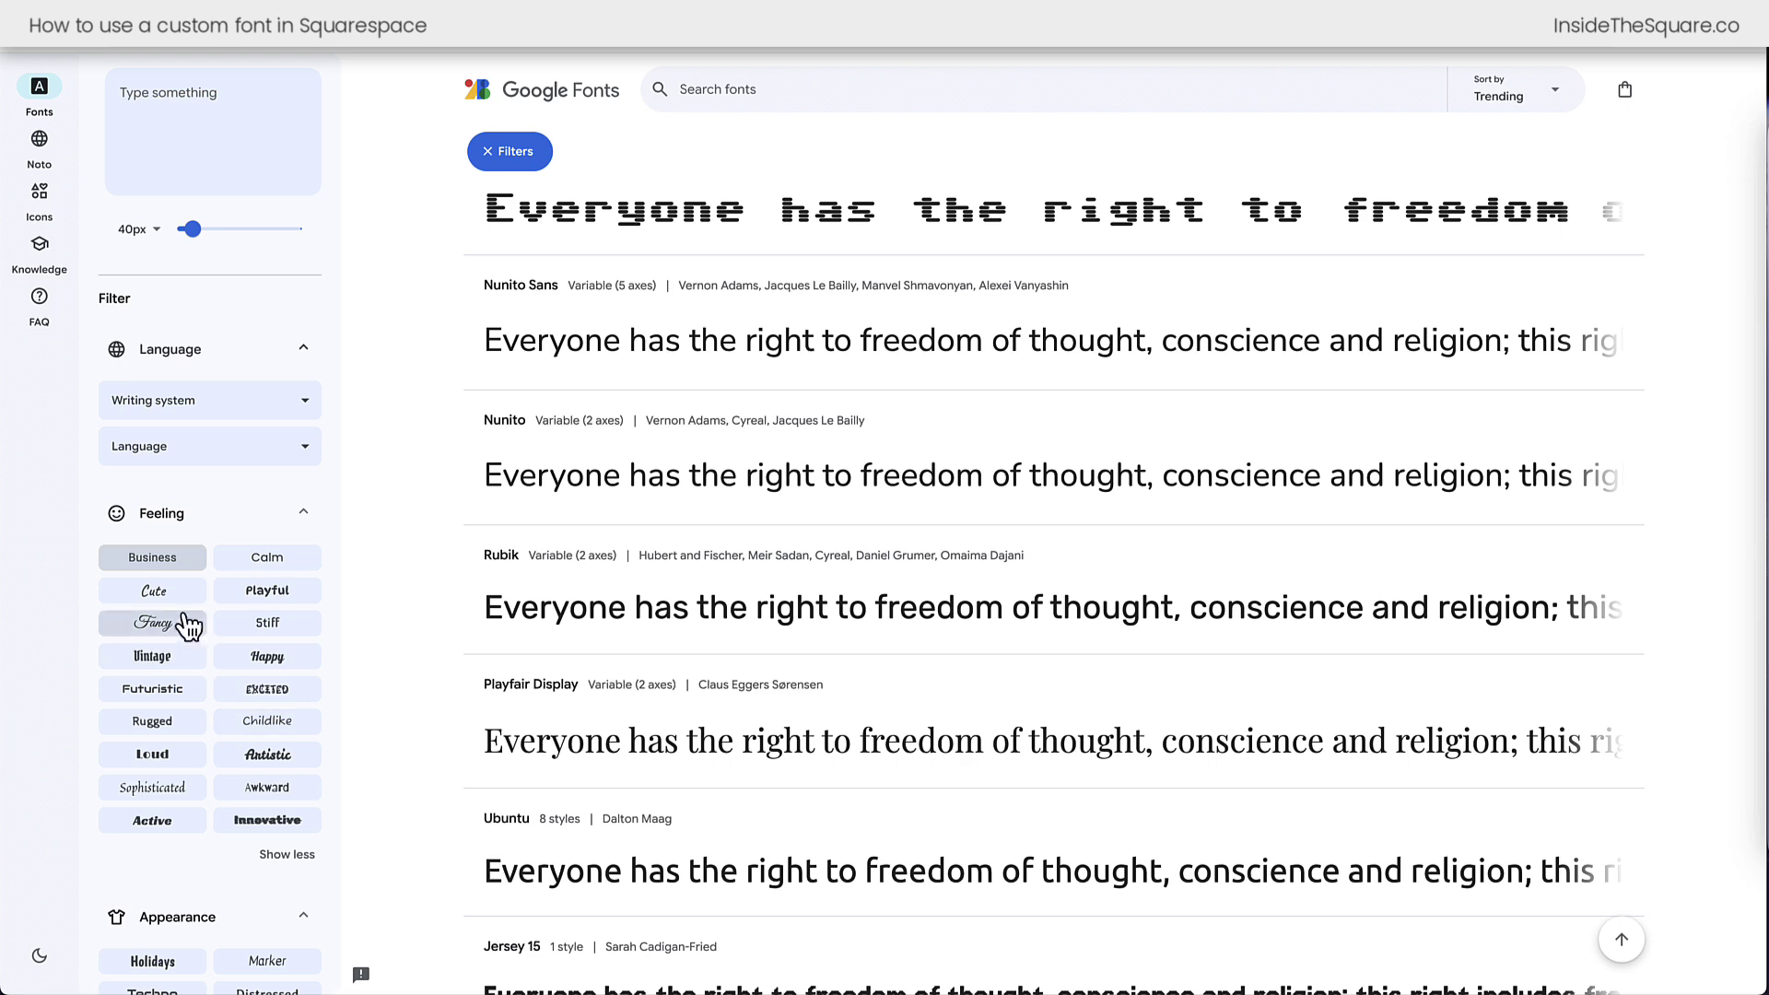
left_click(266, 590)
scroll(249, 680, "down", 1)
scroll(249, 680, "down", 3)
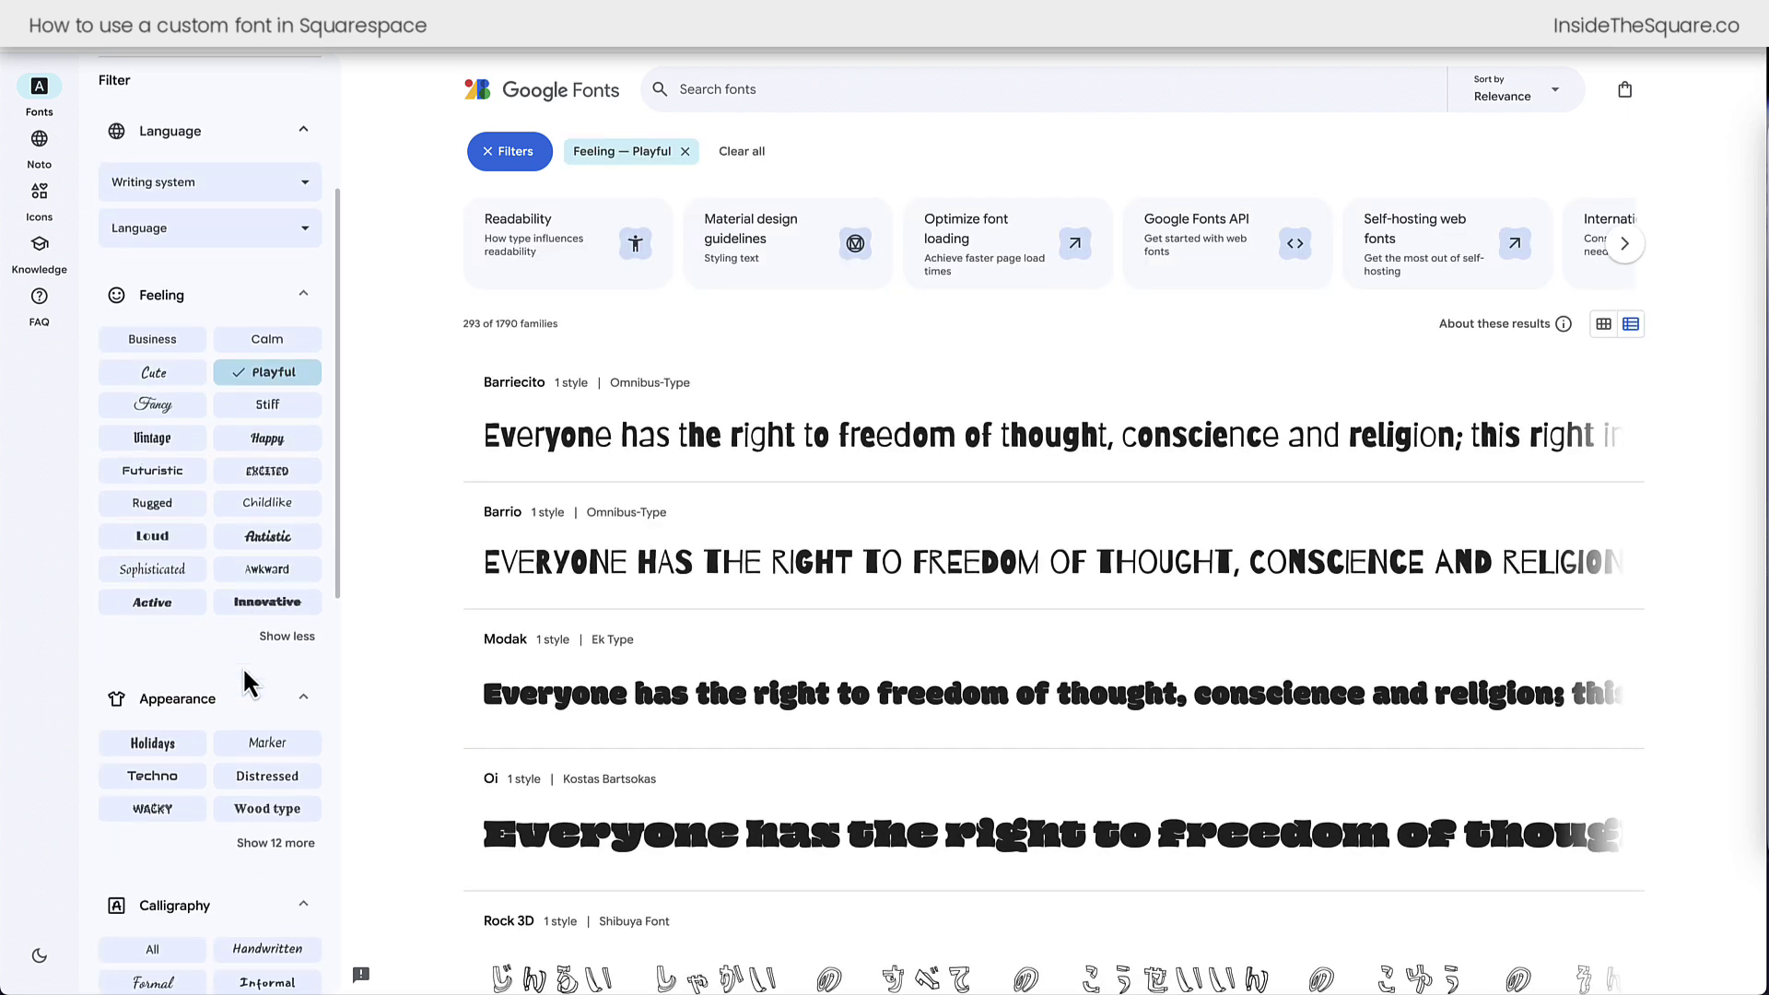
left_click(297, 770)
left_click(152, 865)
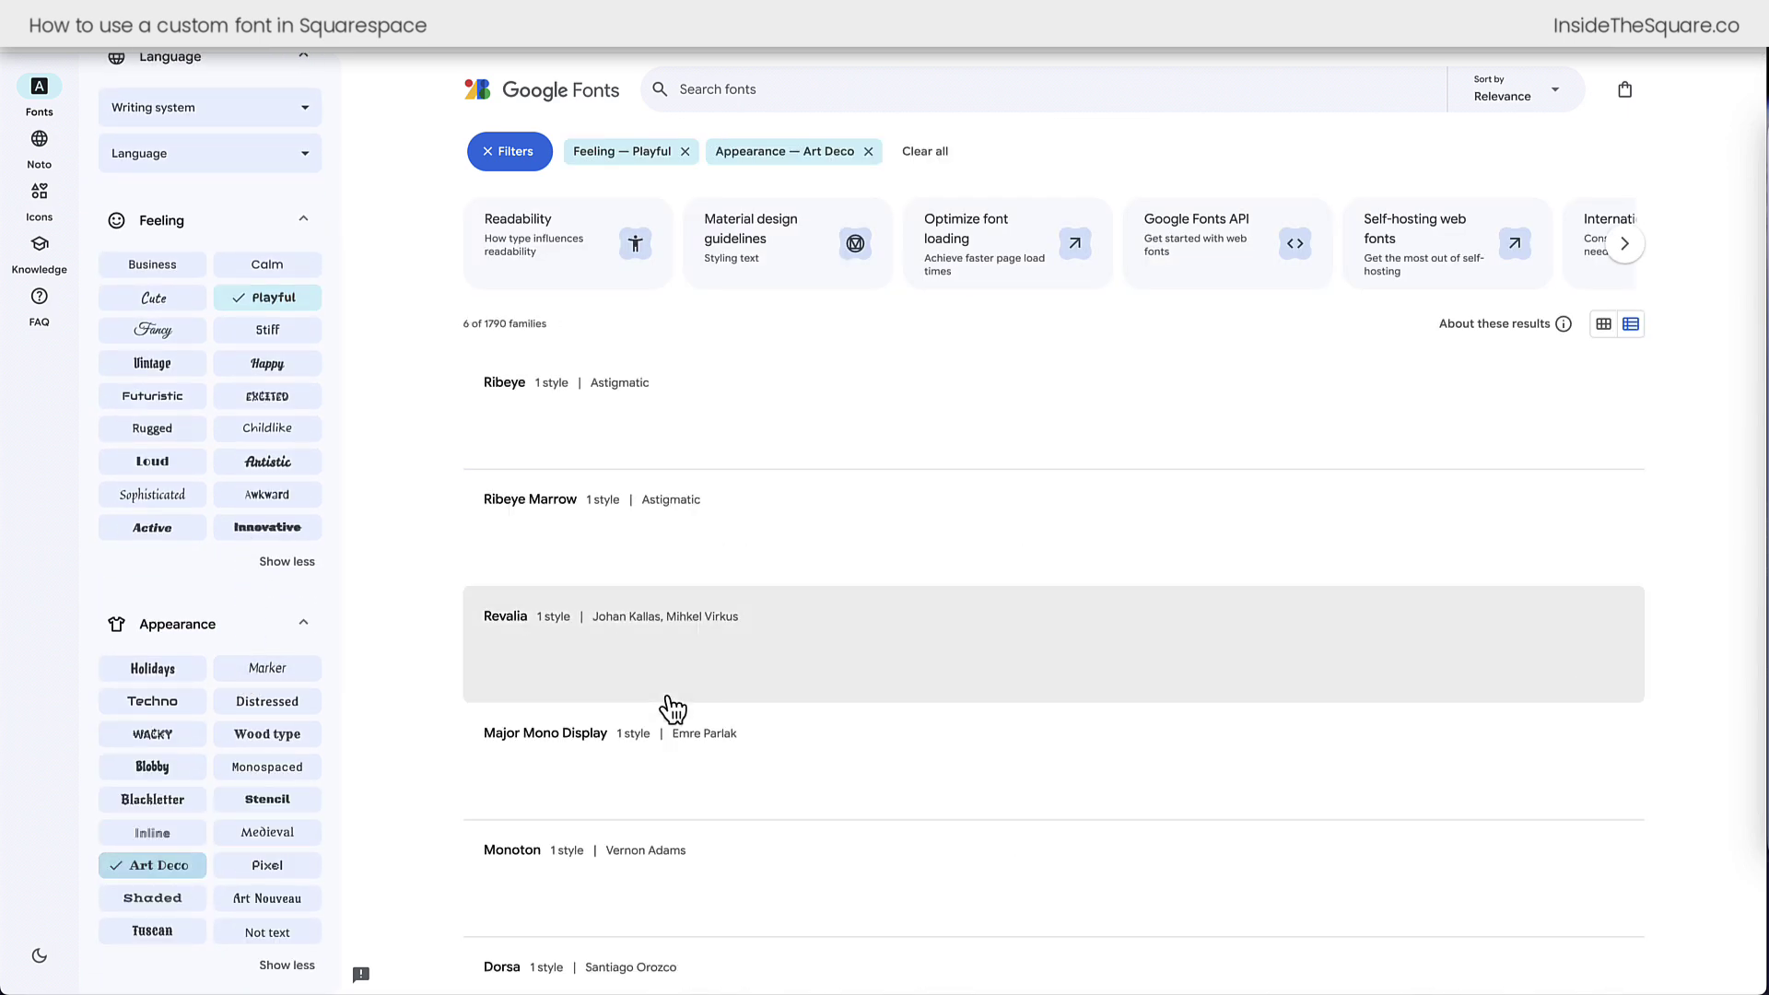
scroll(660, 682, "down", 5)
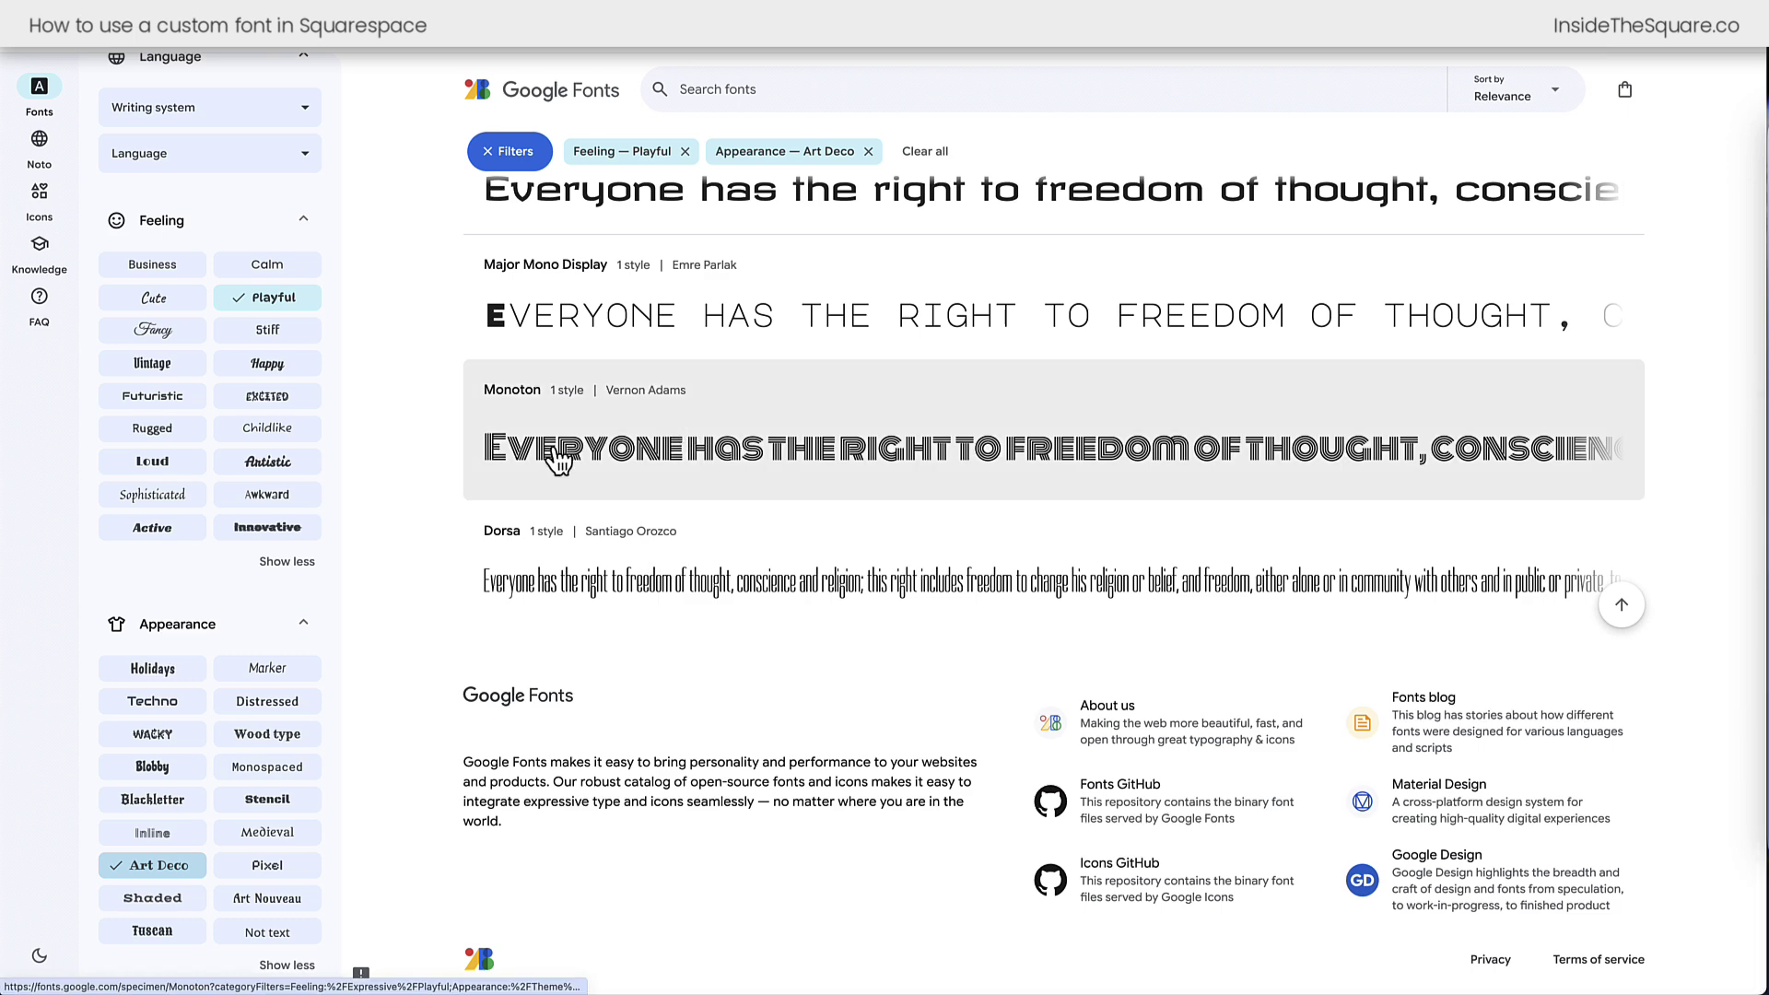
Select the Monoton font family and download all its files.
left_click(880, 440)
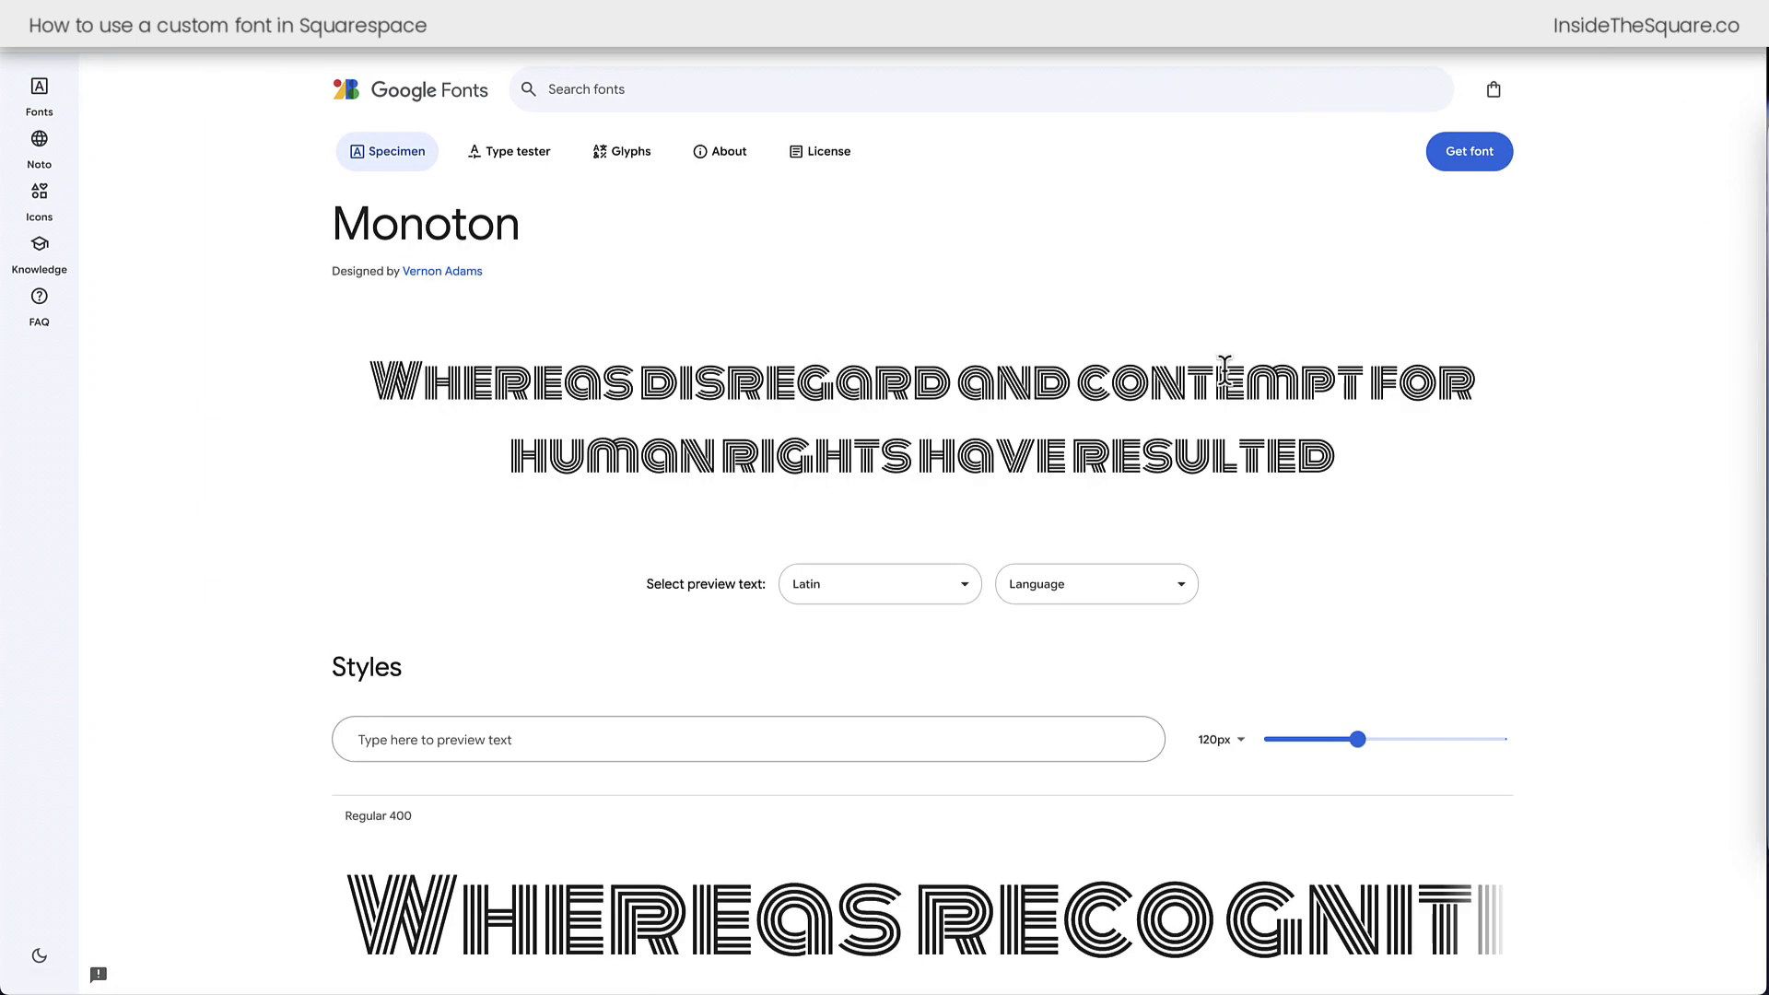
left_click(1485, 164)
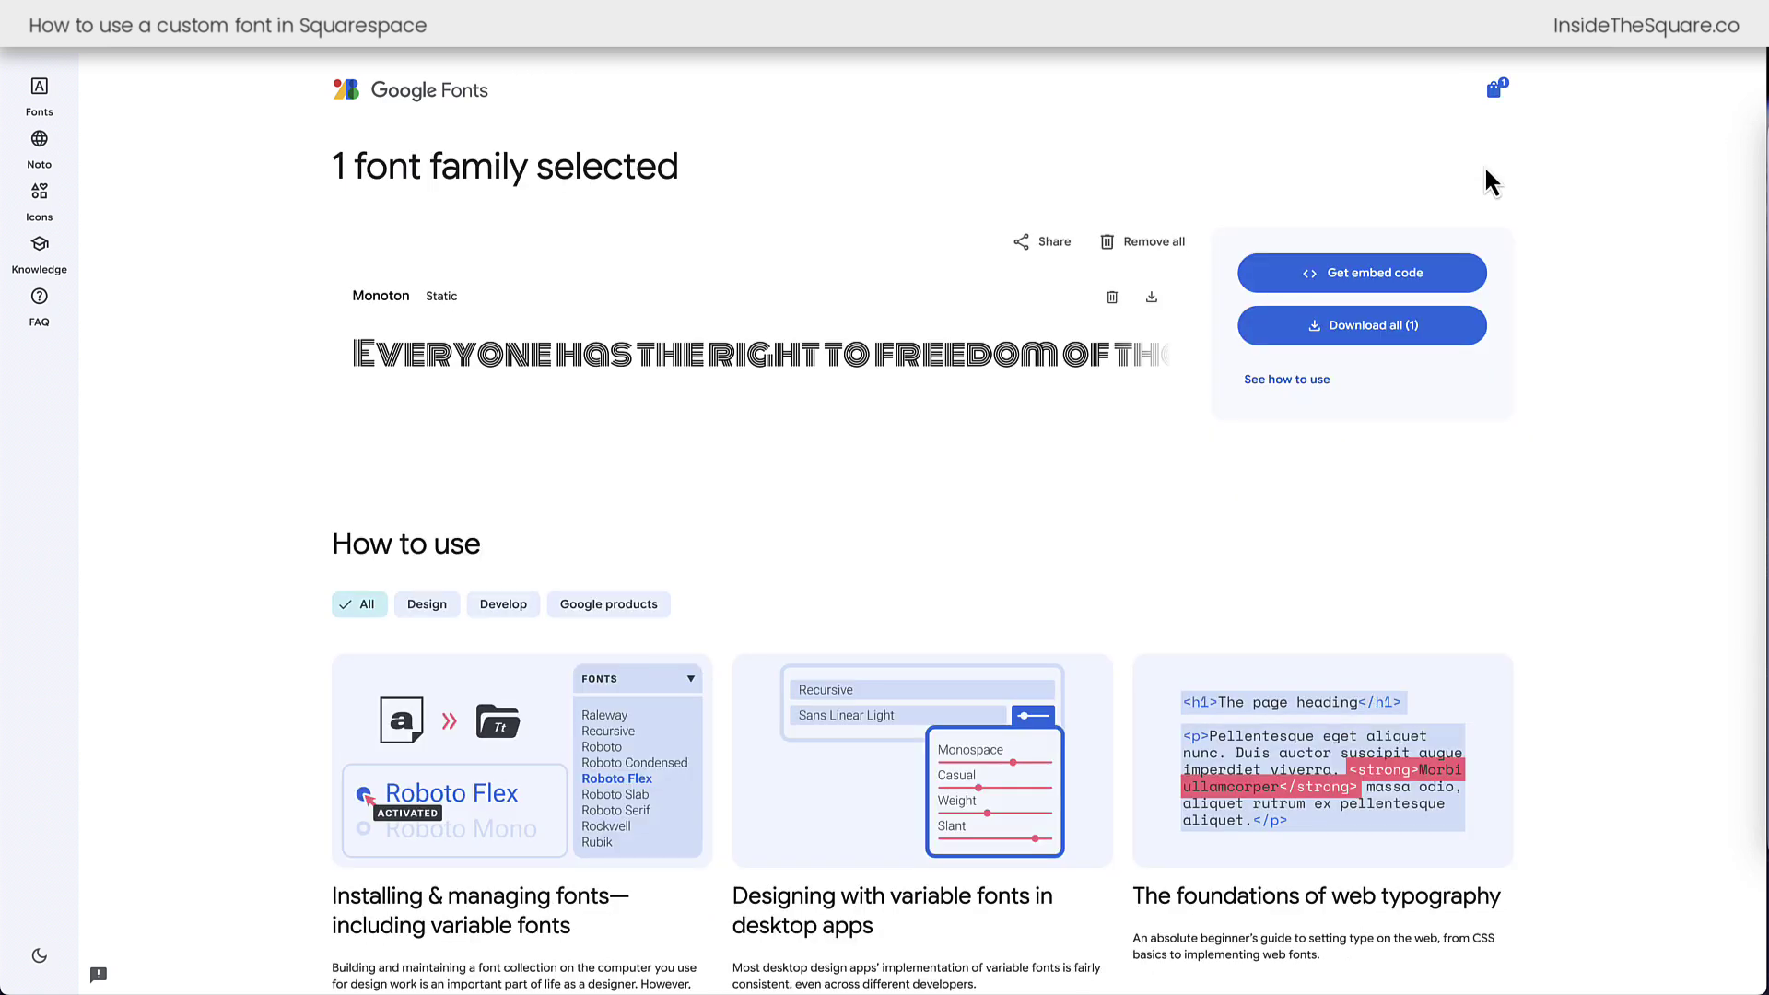
left_click(1387, 331)
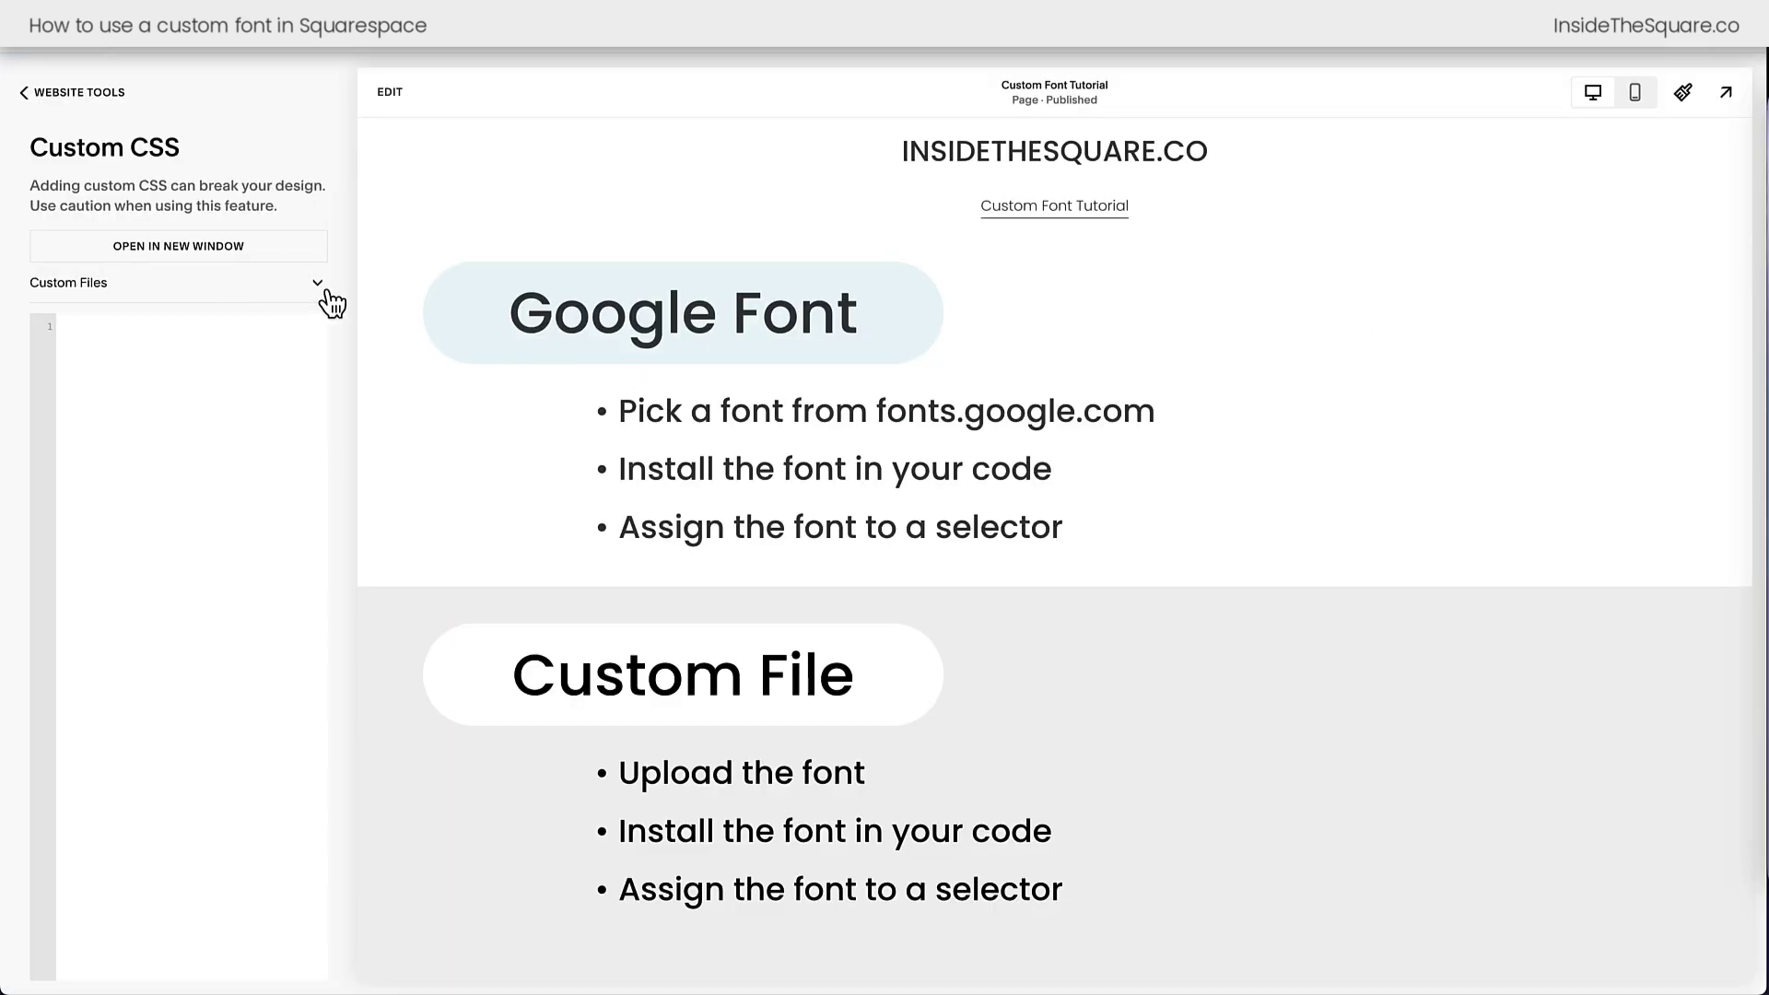
Return to the dashboard and open Website Tools > Custom CSS.
left_click(83, 96)
left_click(51, 93)
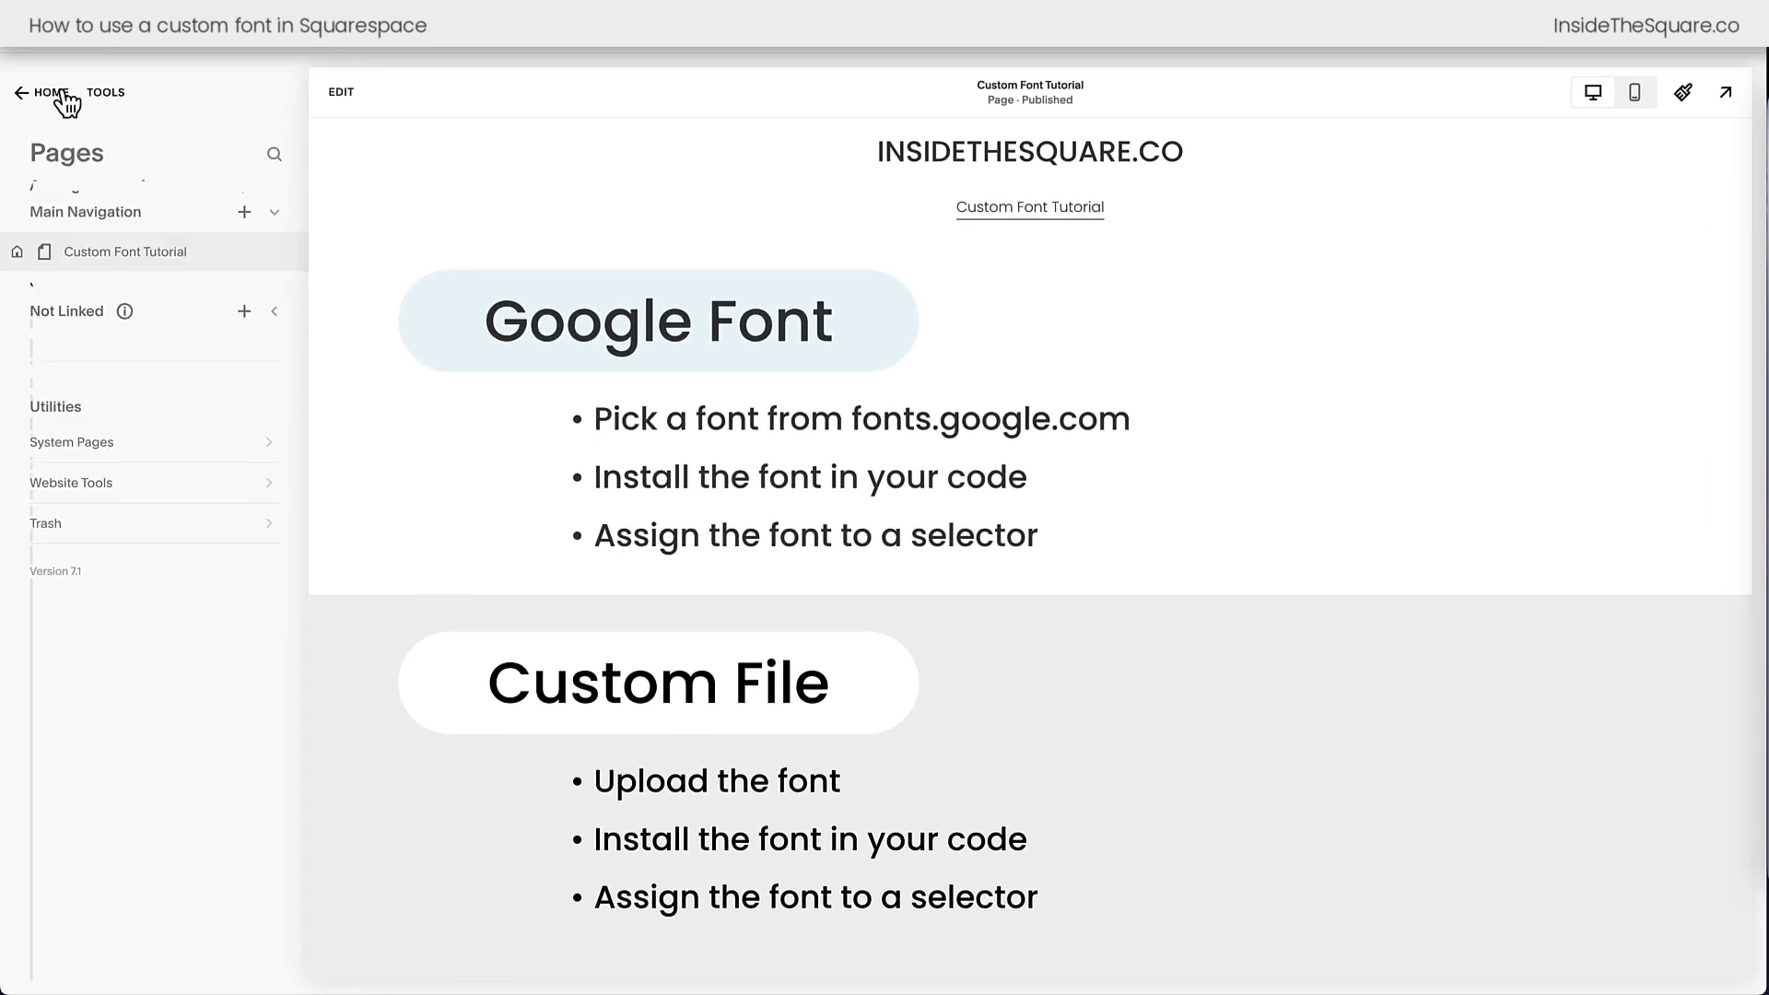
left_click(59, 90)
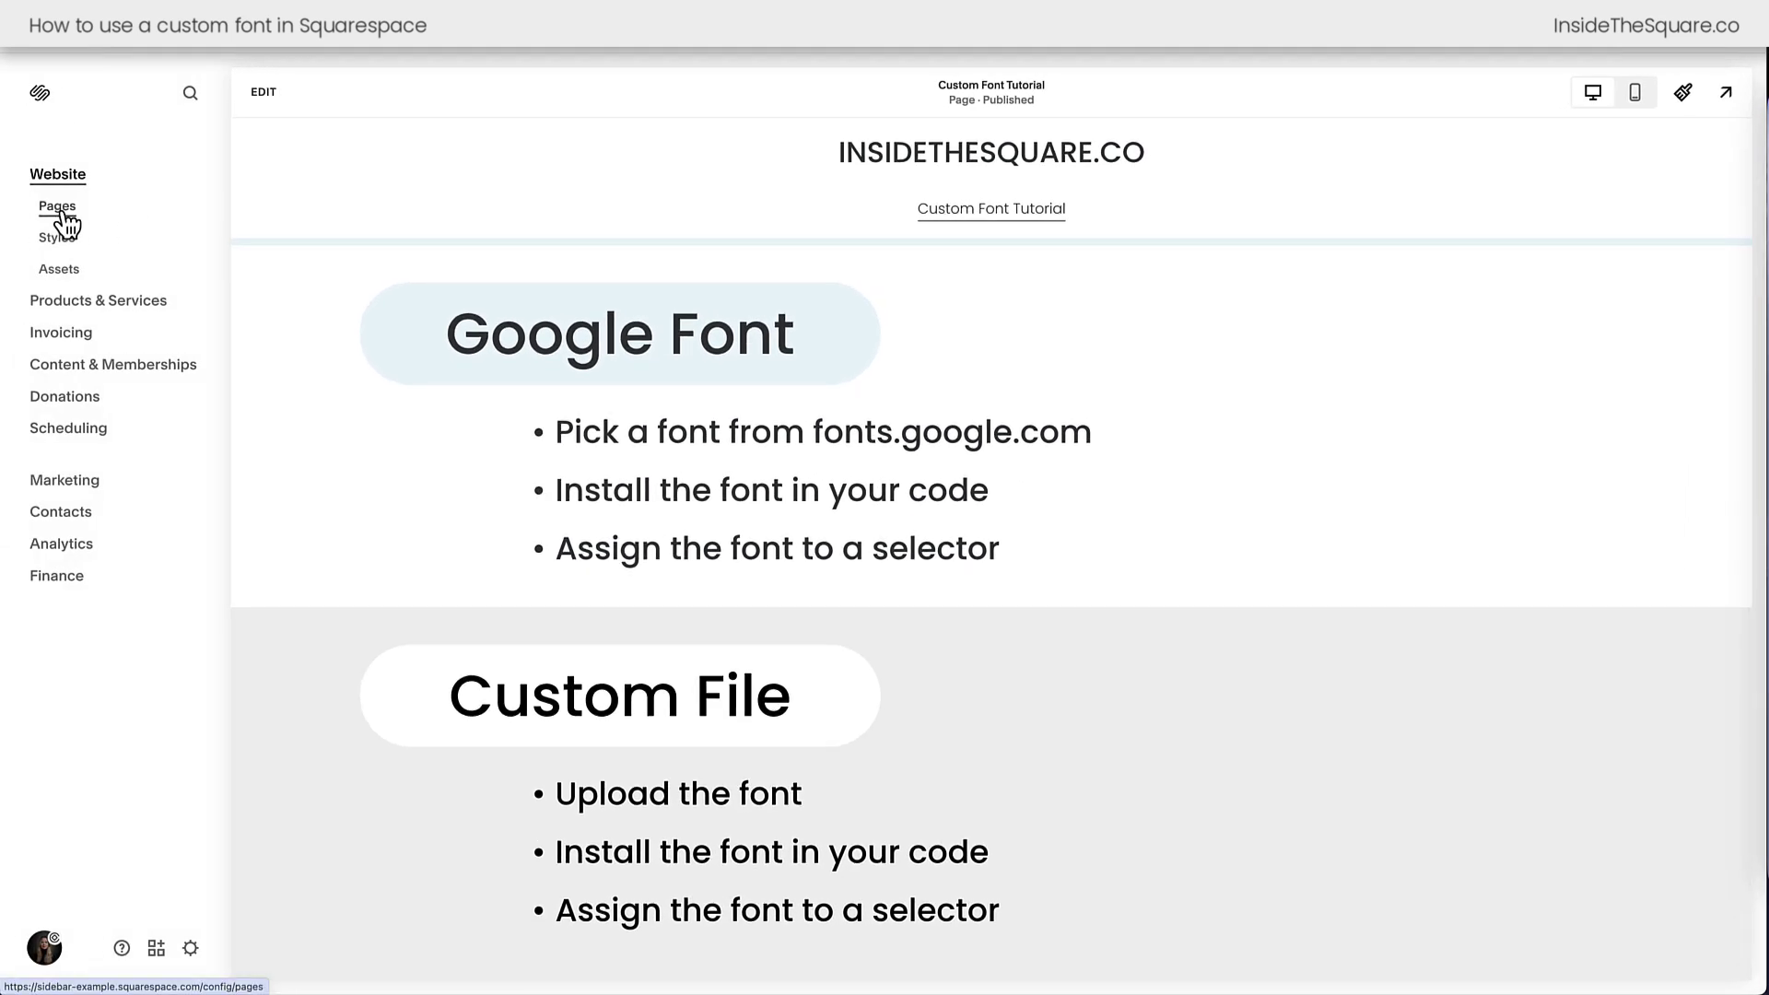
left_click(59, 210)
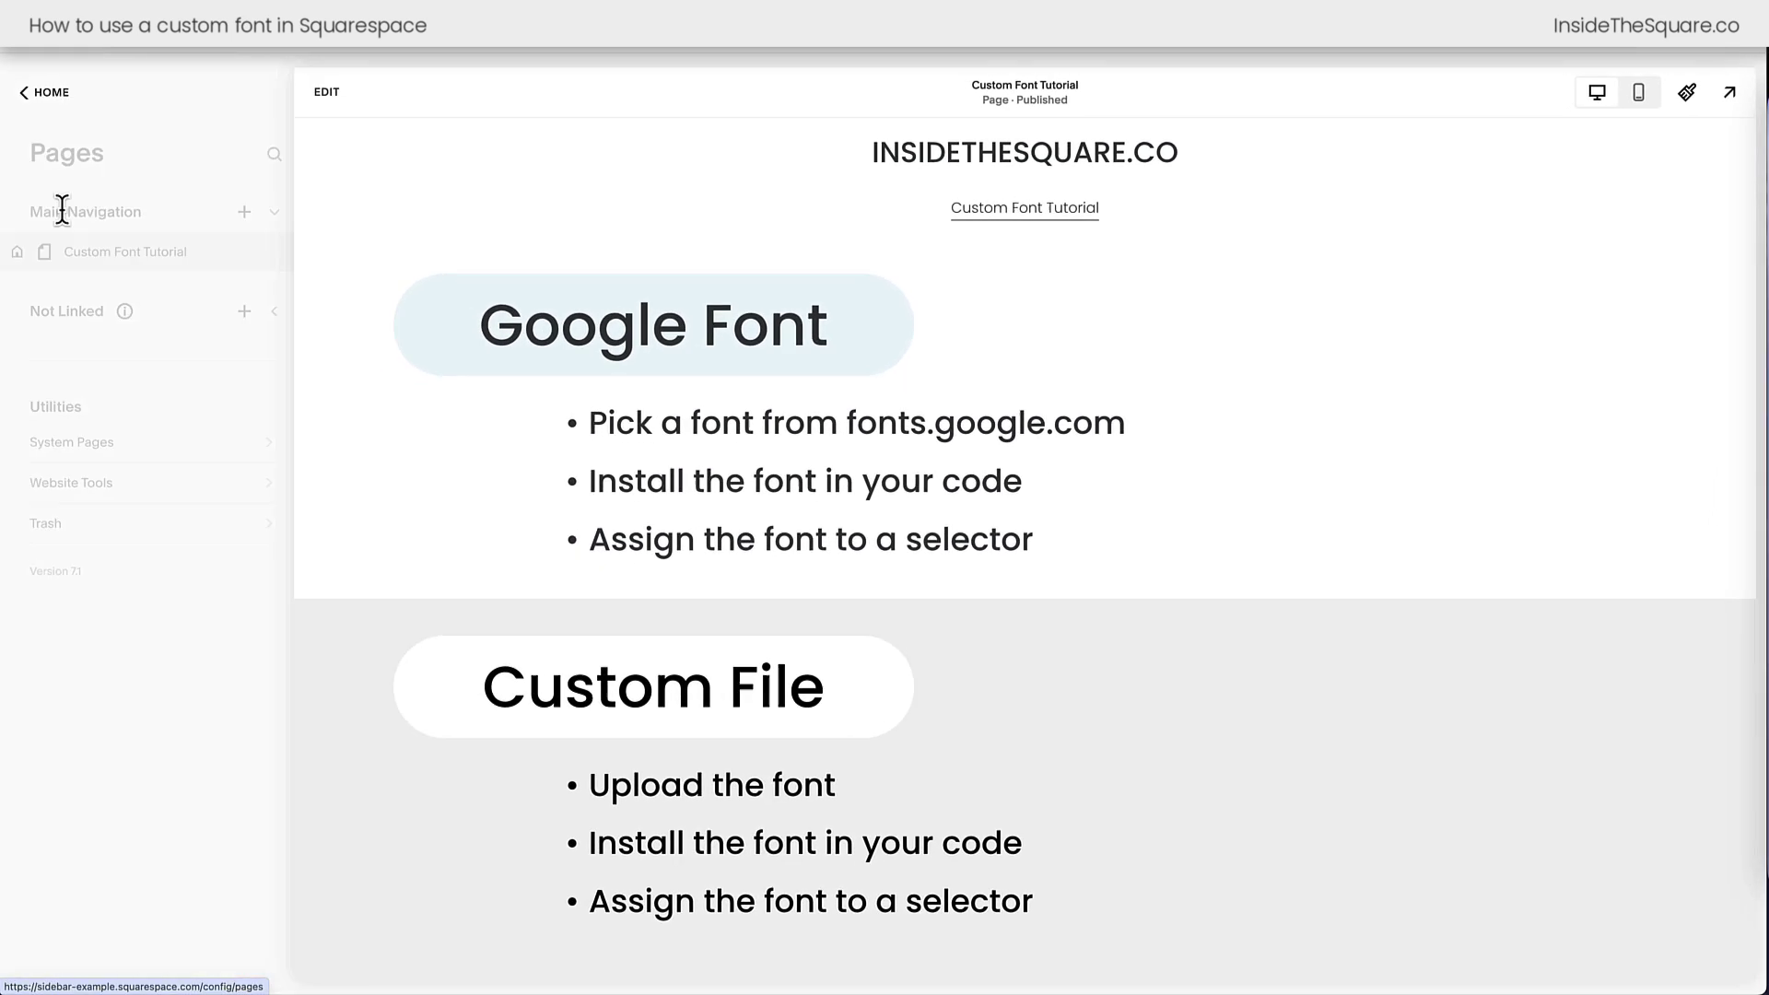
left_click(214, 488)
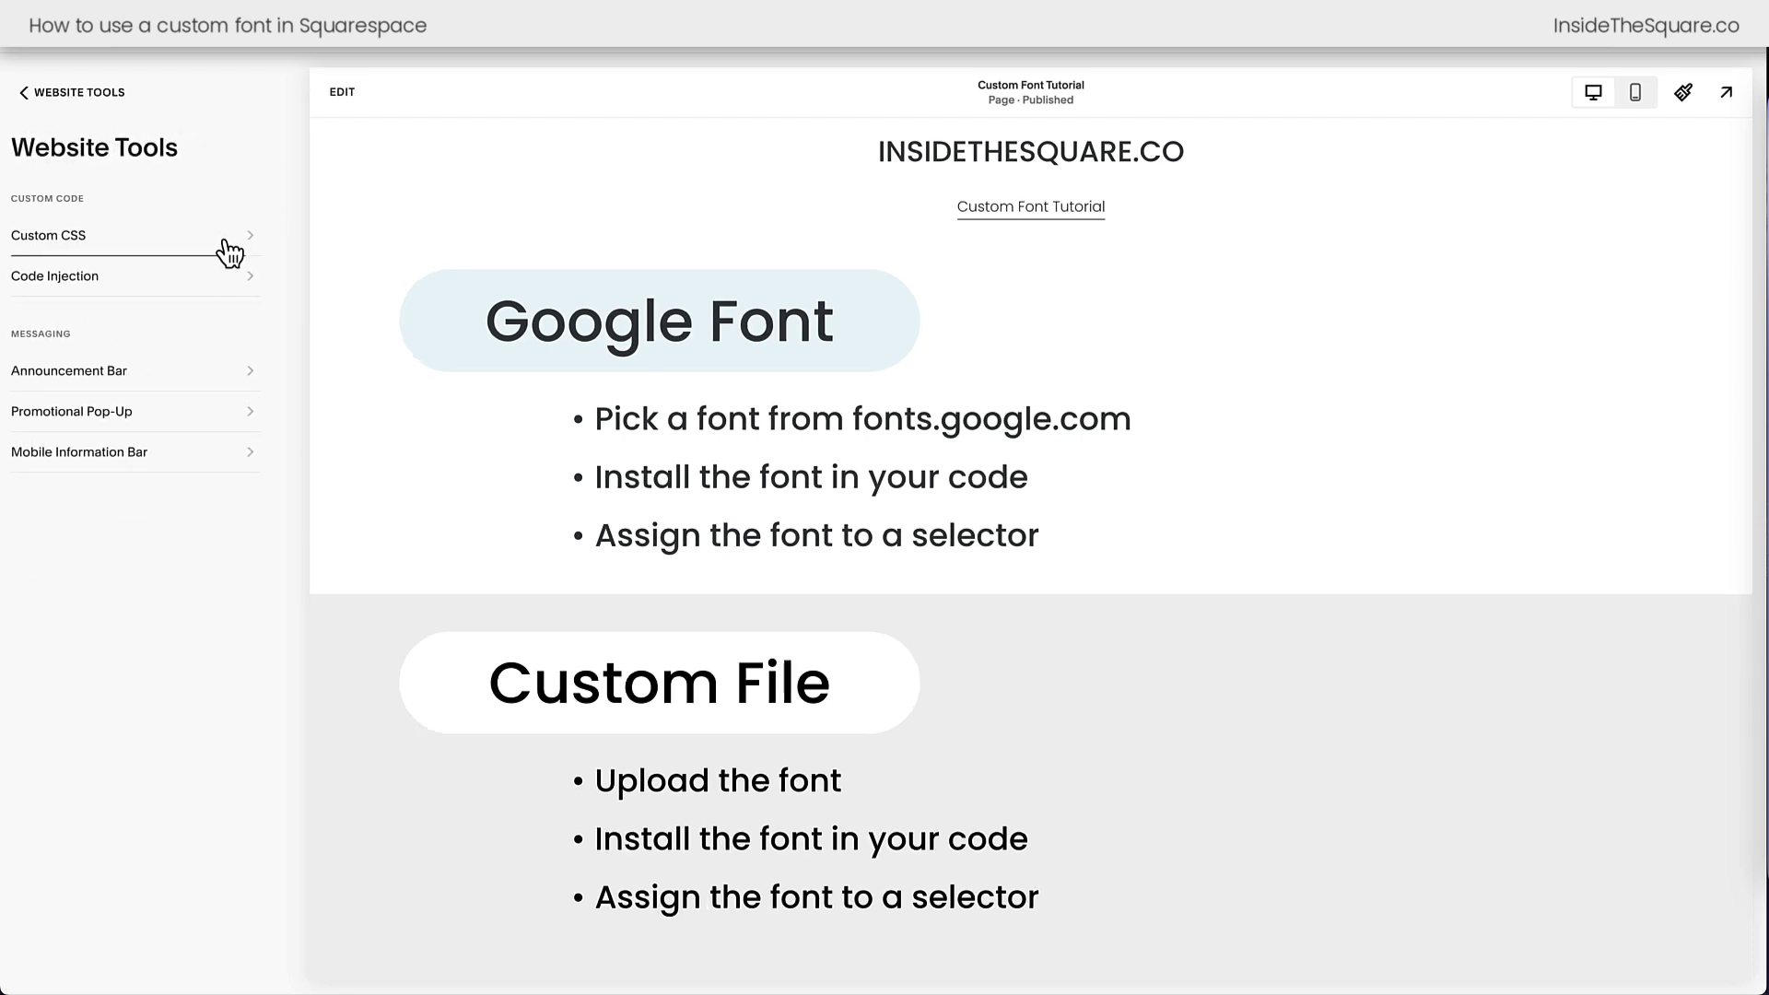
left_click(225, 241)
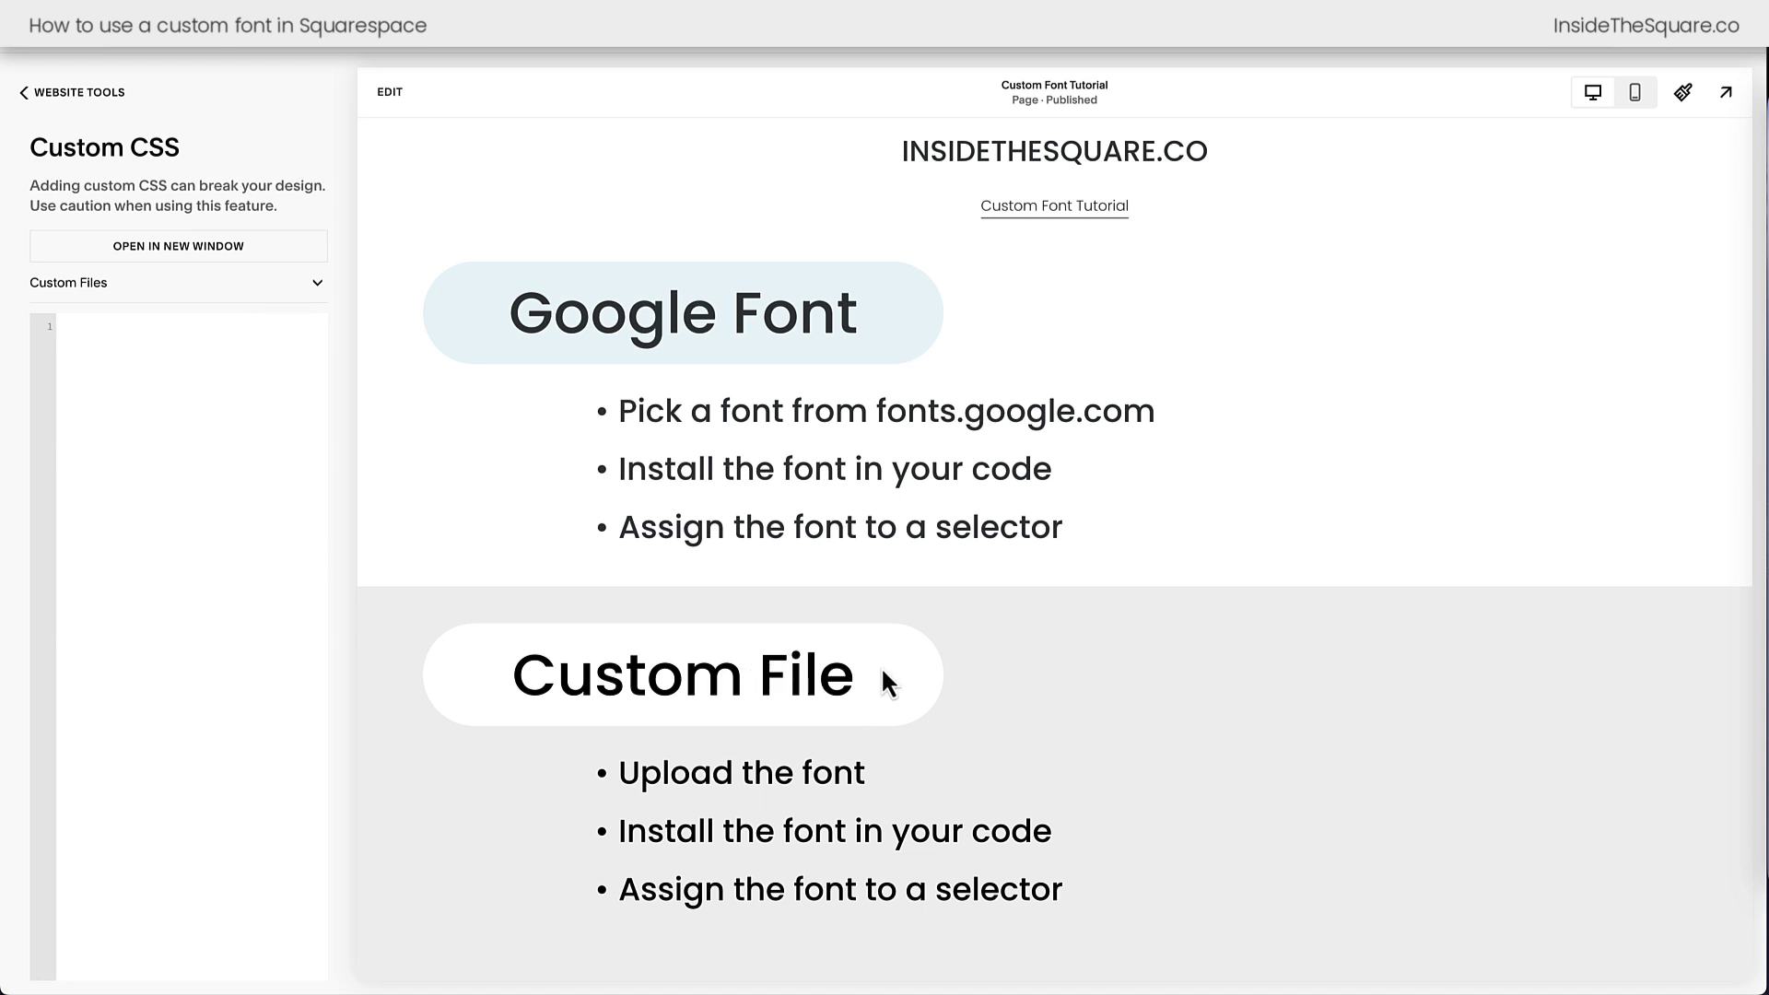
Upload Monoton-Regular.ttf to Custom Files.
left_click(297, 296)
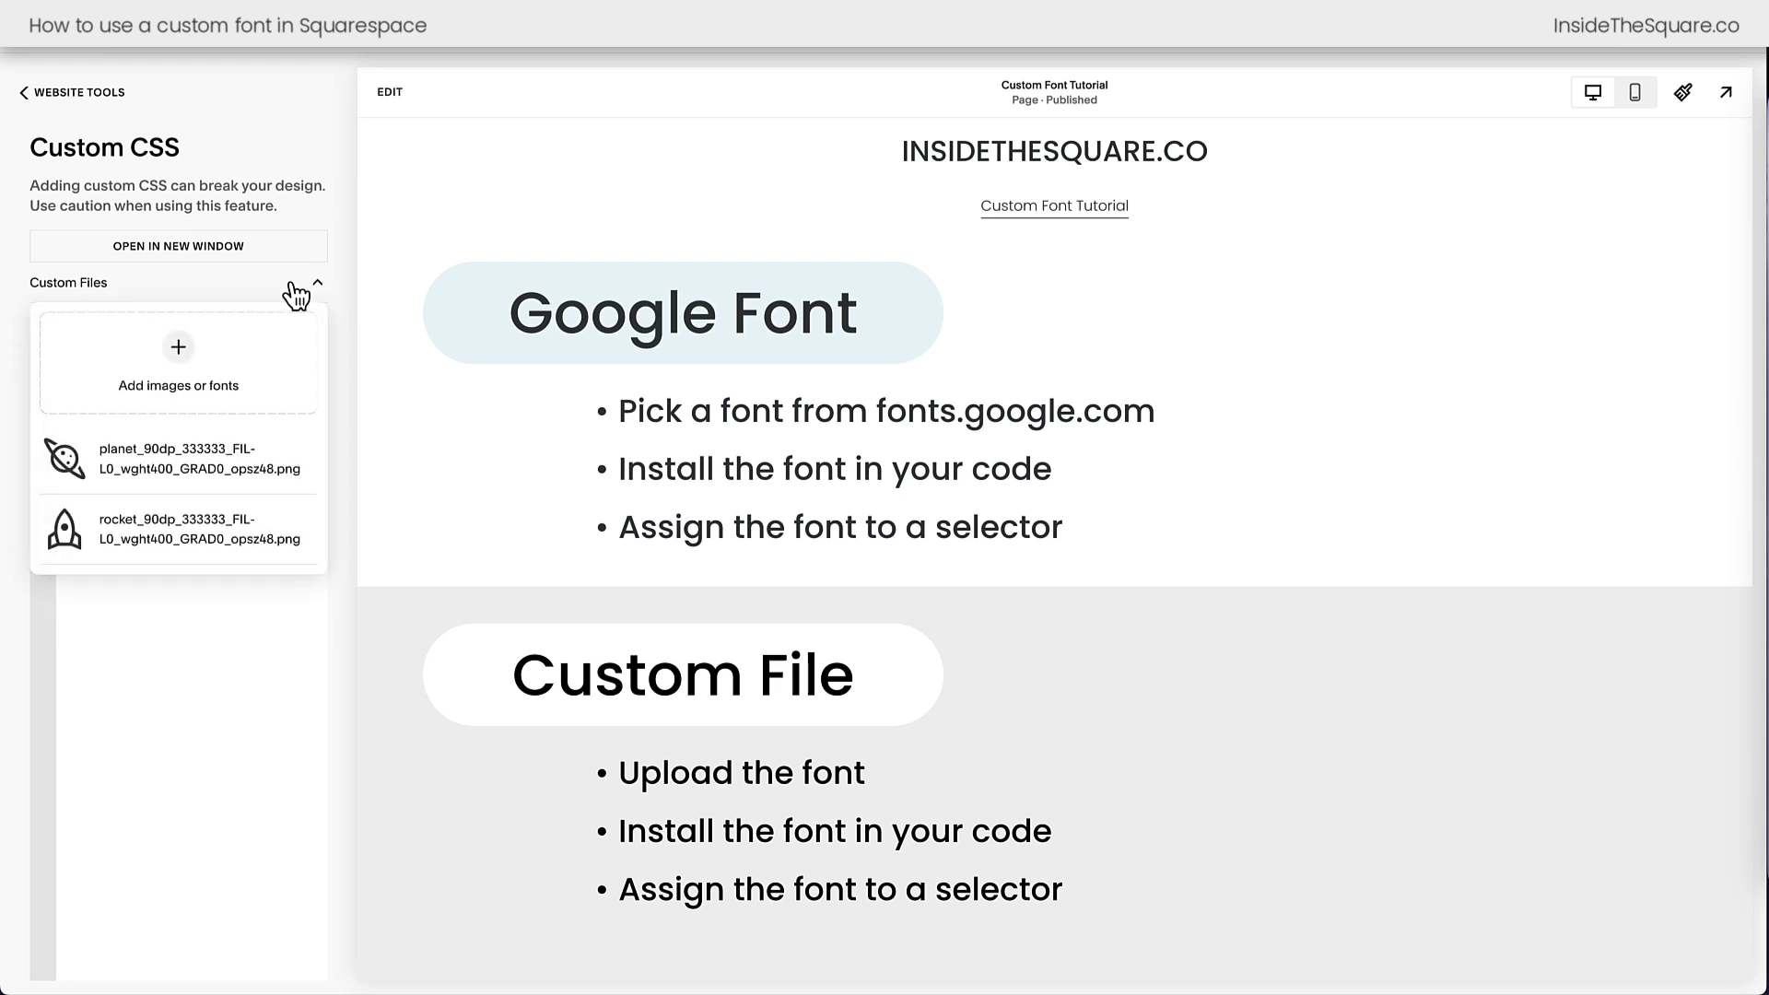
left_click(179, 348)
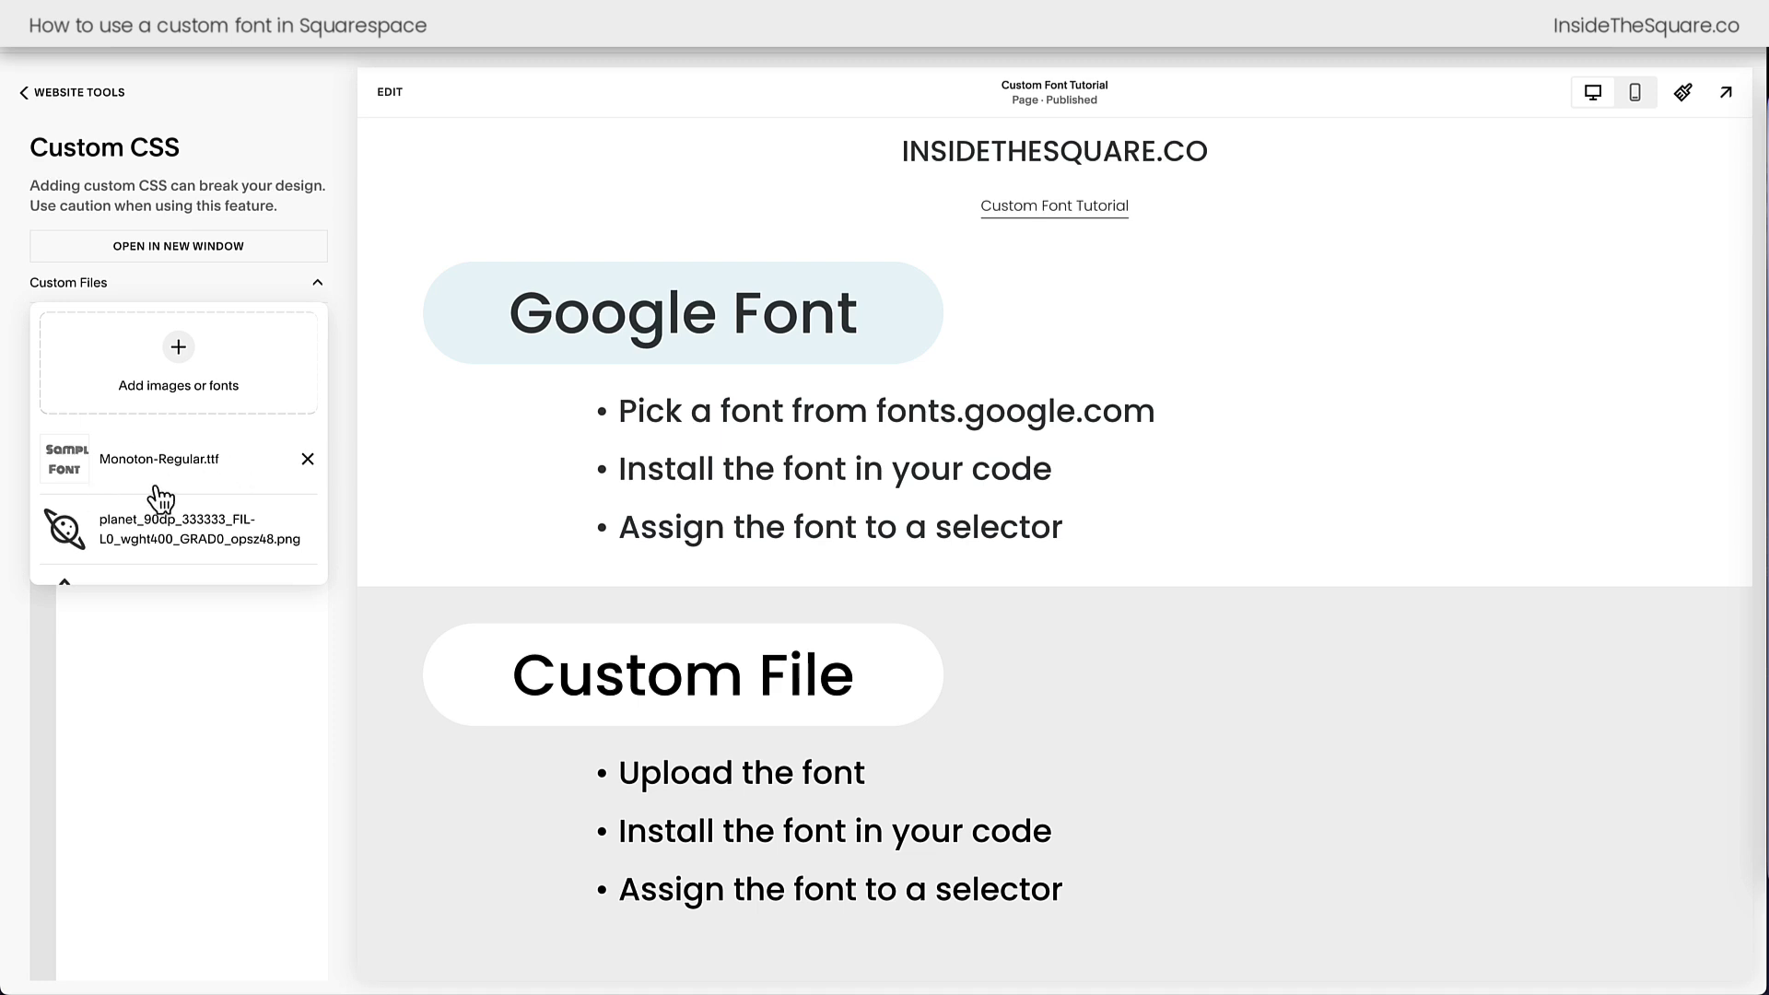
left_click(240, 661)
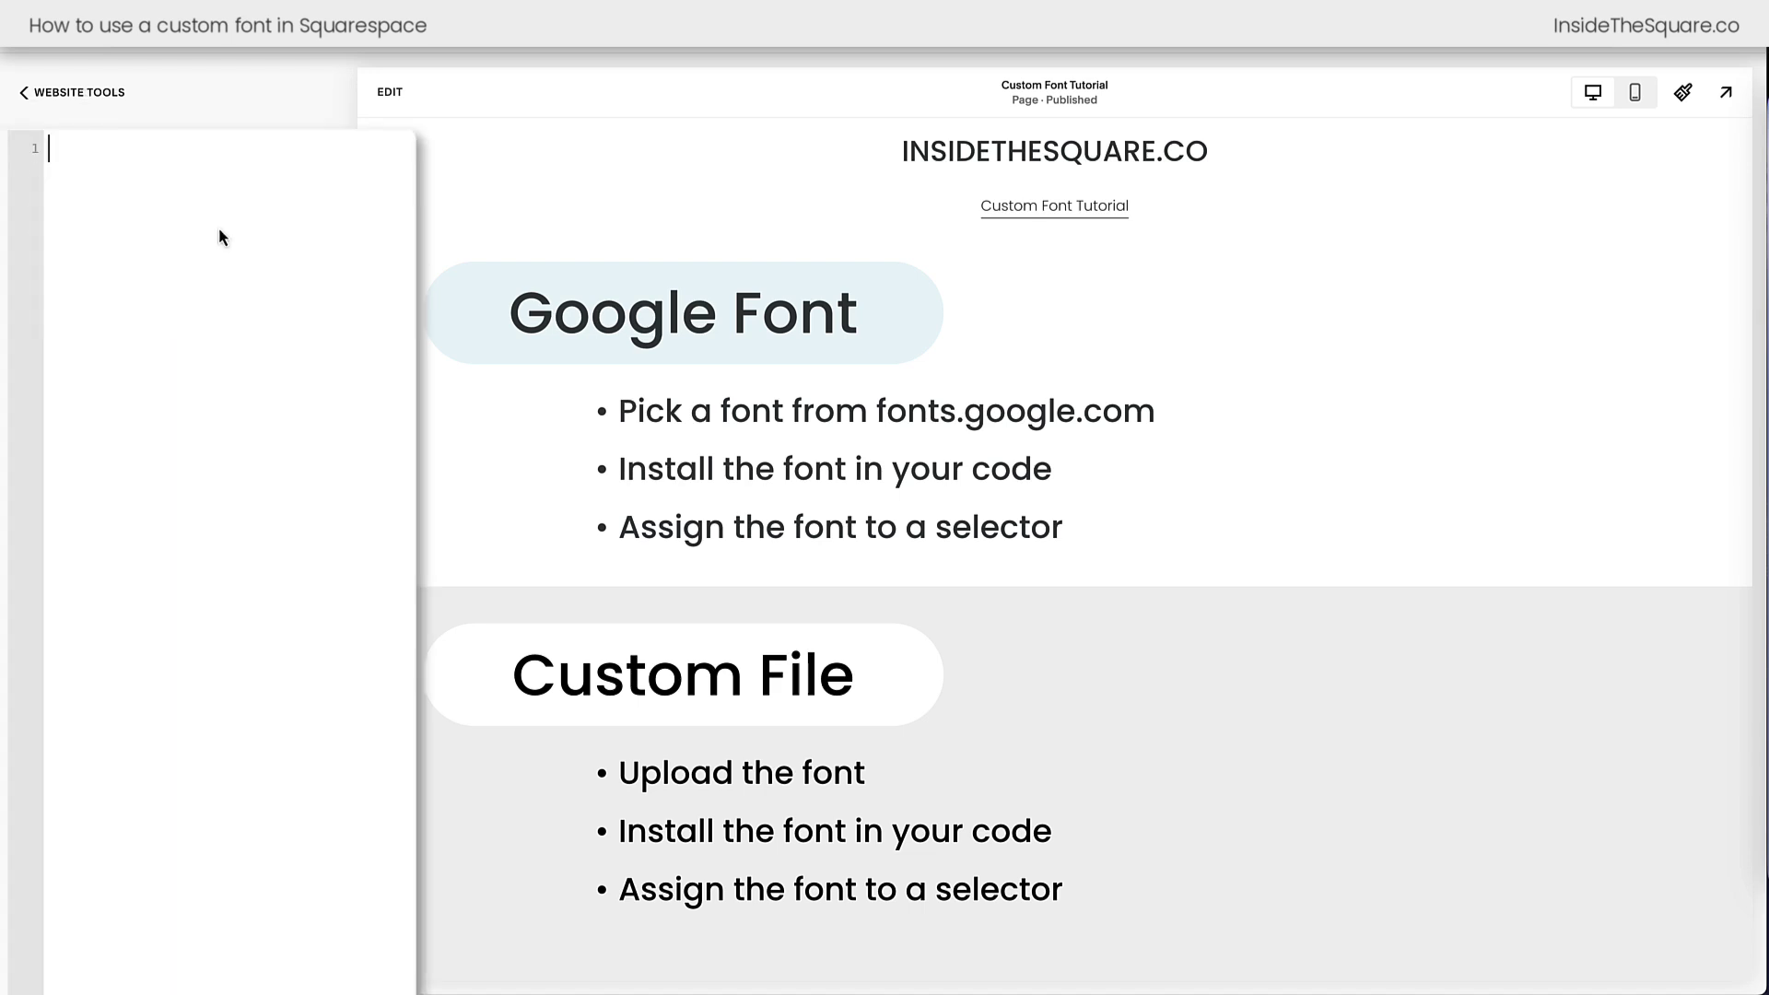
type("@font-face { font-family: Name; src: url(file-url-here) }")
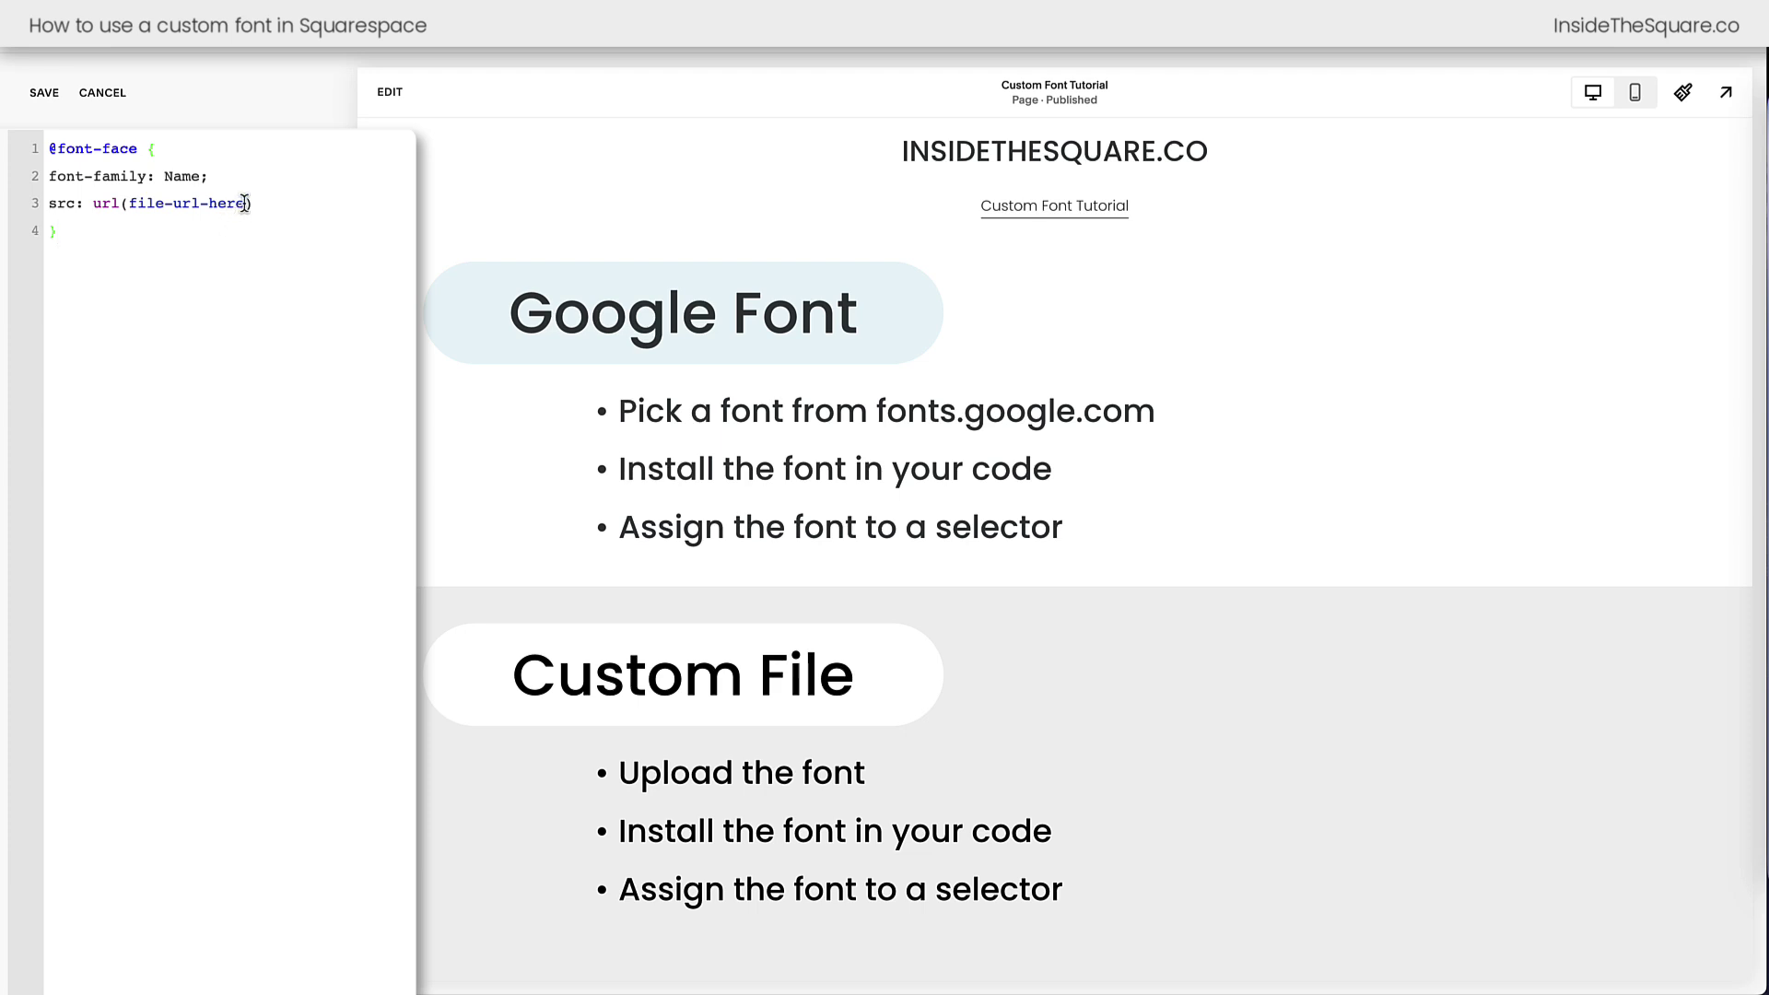
left_click_drag(244, 202, 128, 204)
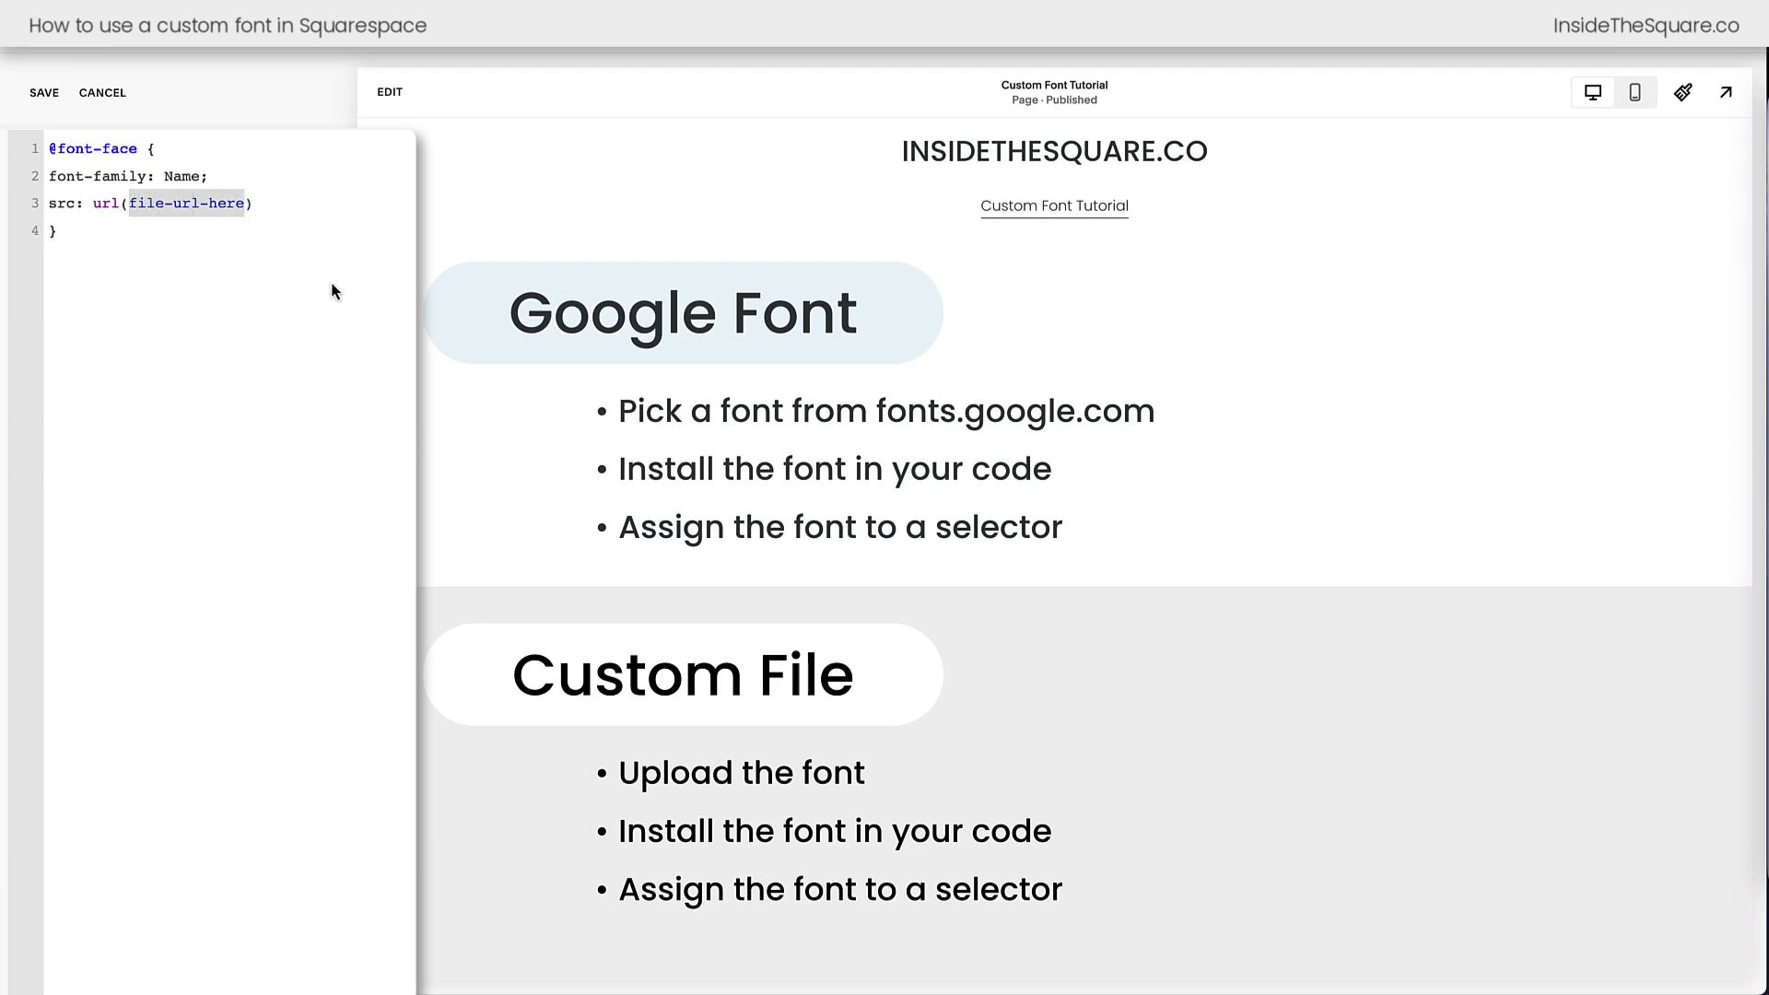
key("BackSpace")
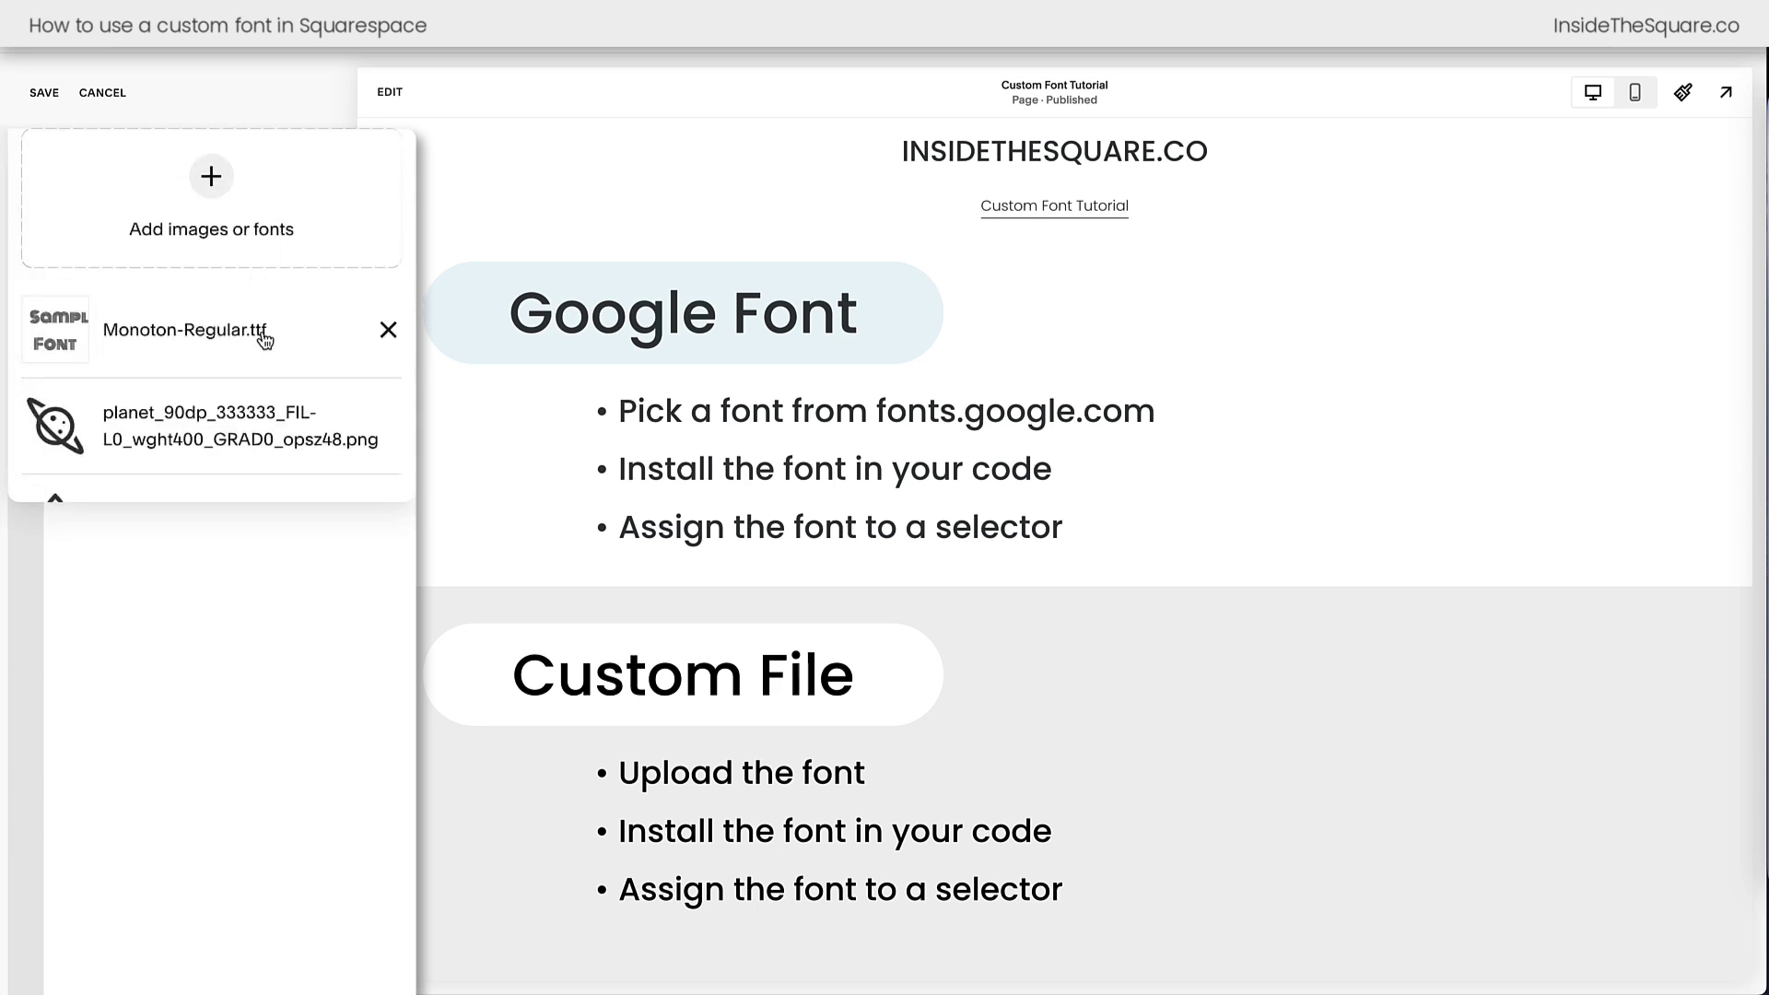
left_click(264, 340)
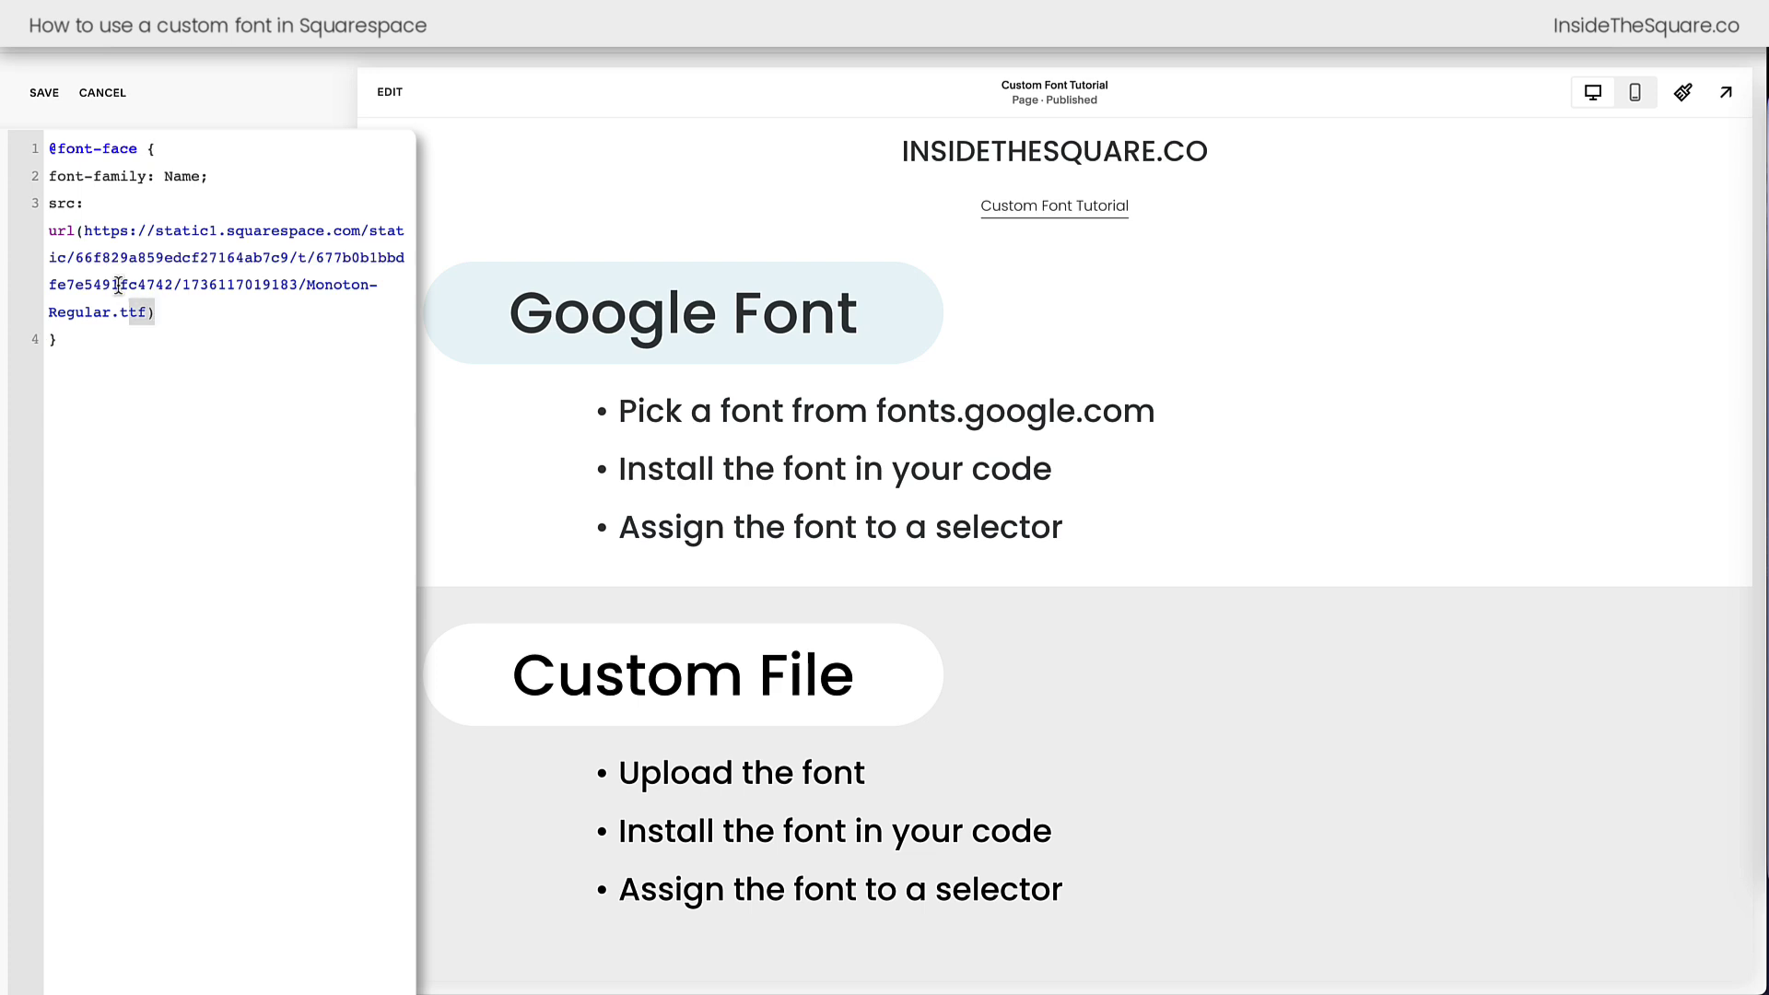
left_click(240, 355)
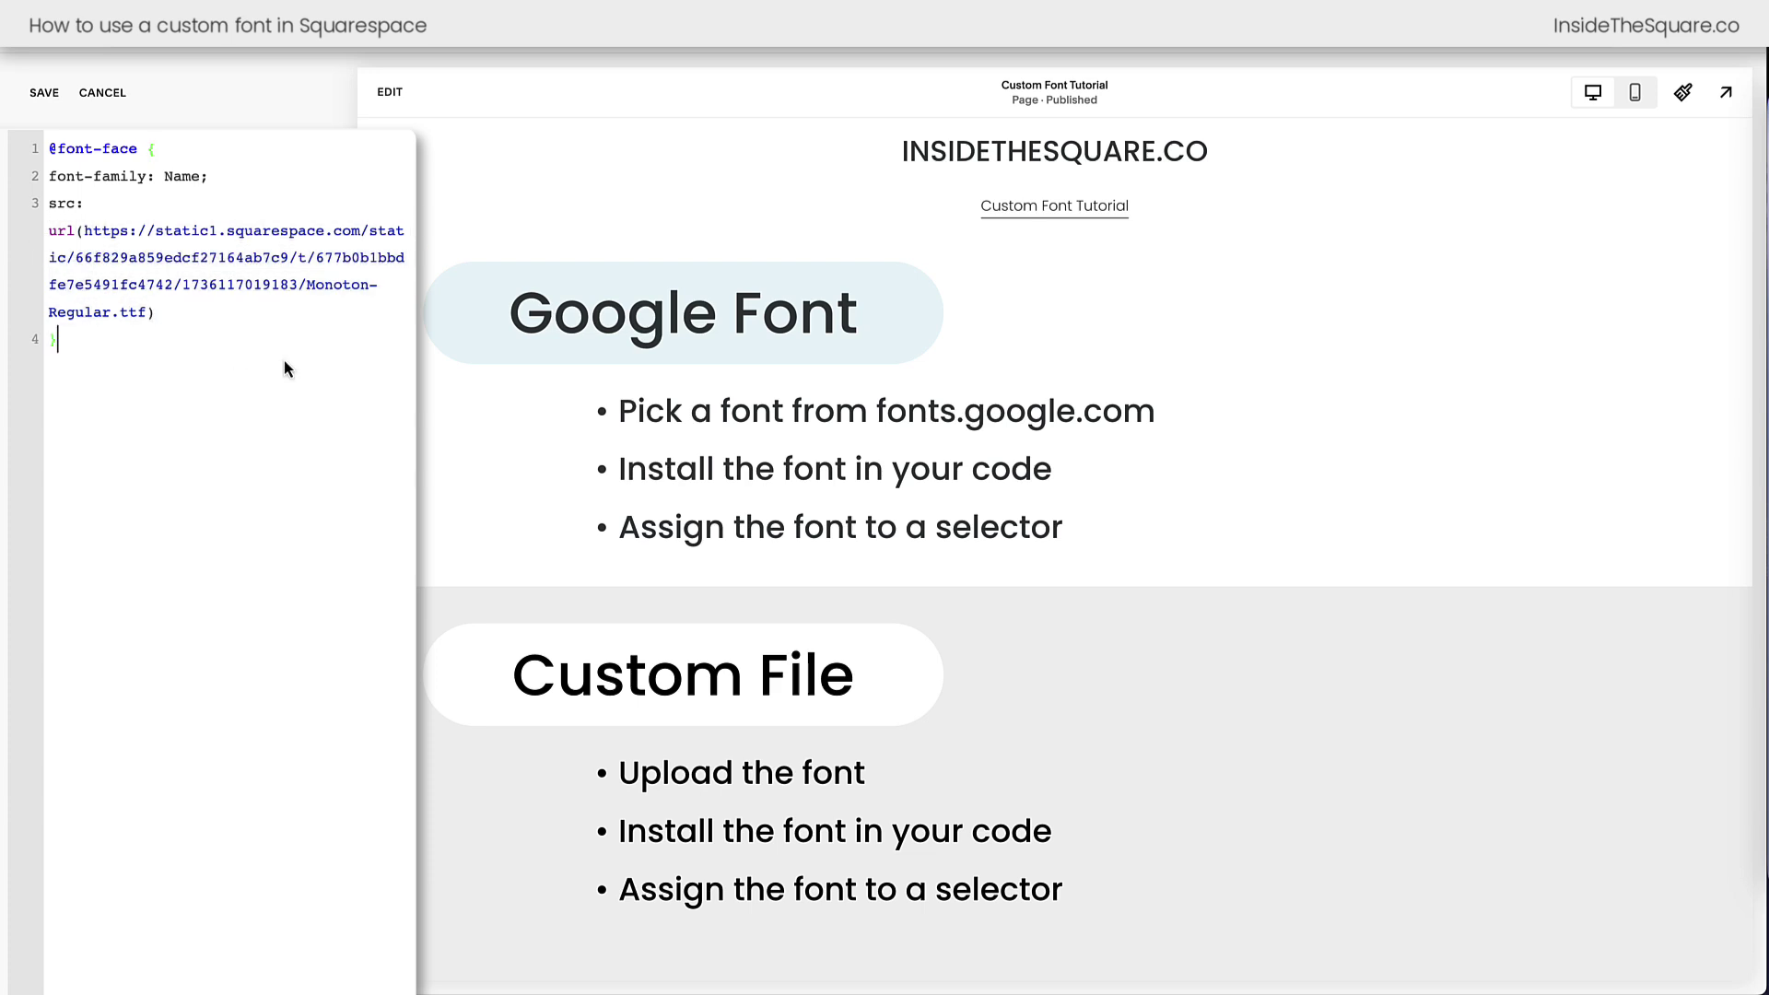
Change the font name from Name to Monoton and copy the font-family: Monoton; line.
double_click(186, 175)
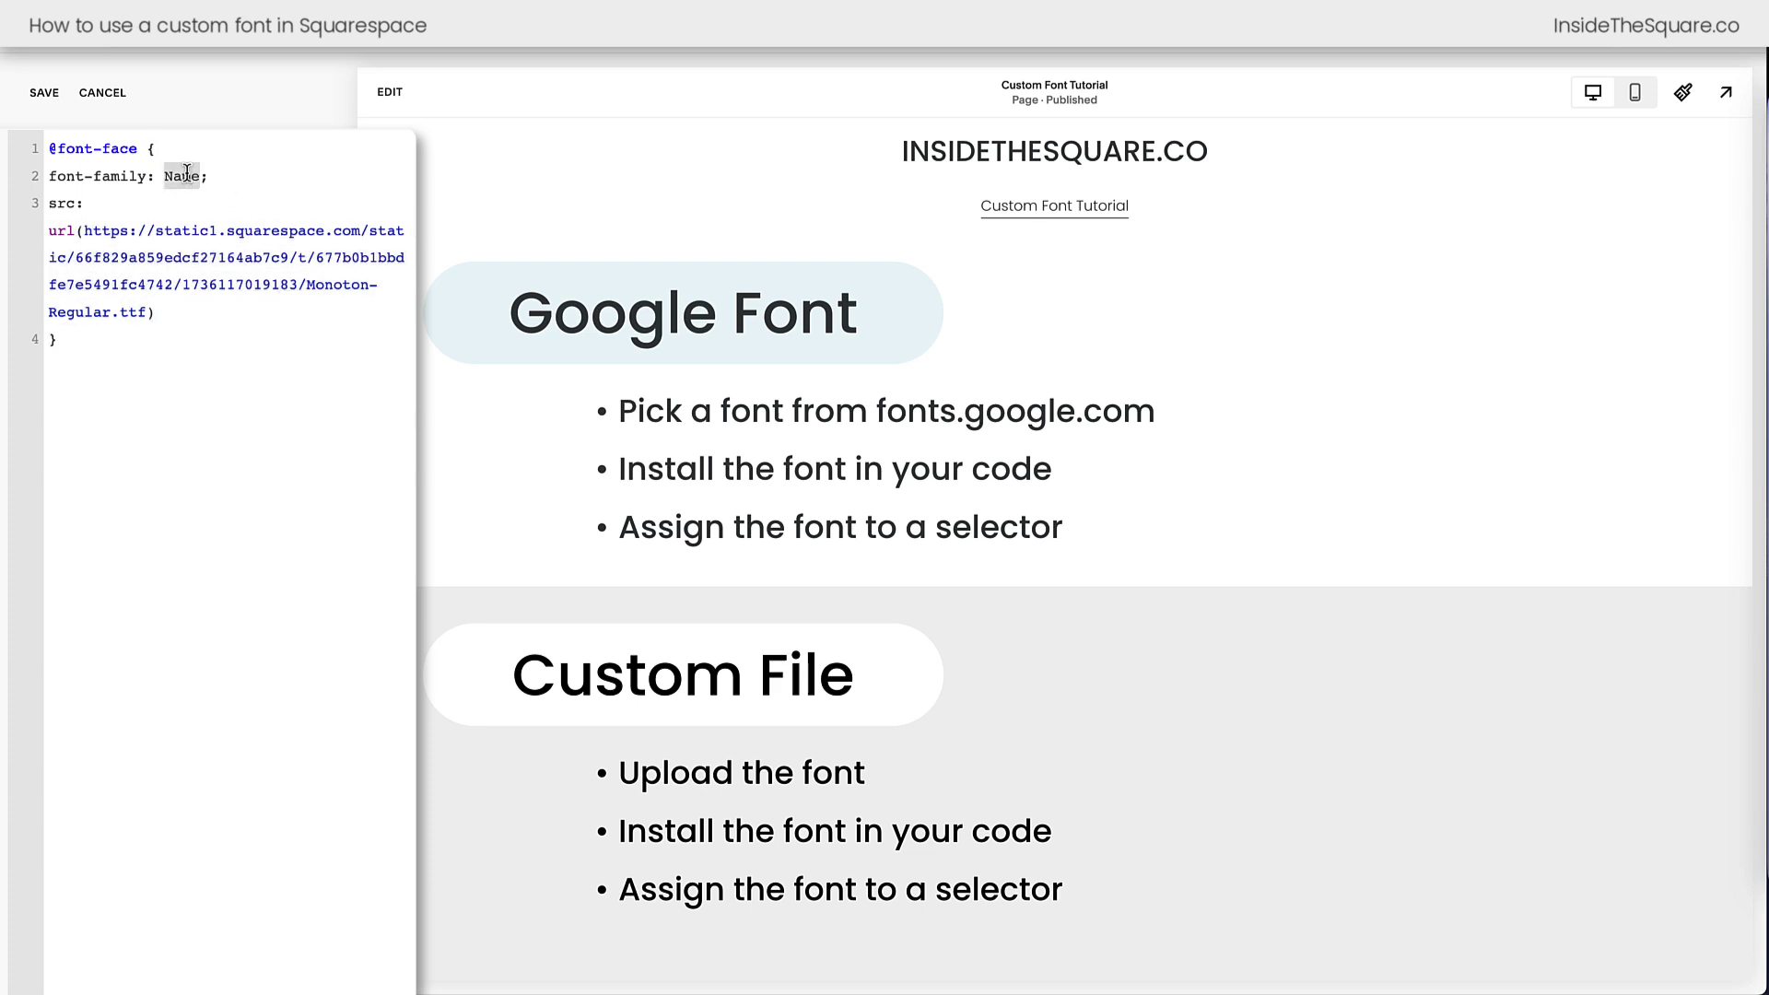
left_click(281, 283)
type("Monoton")
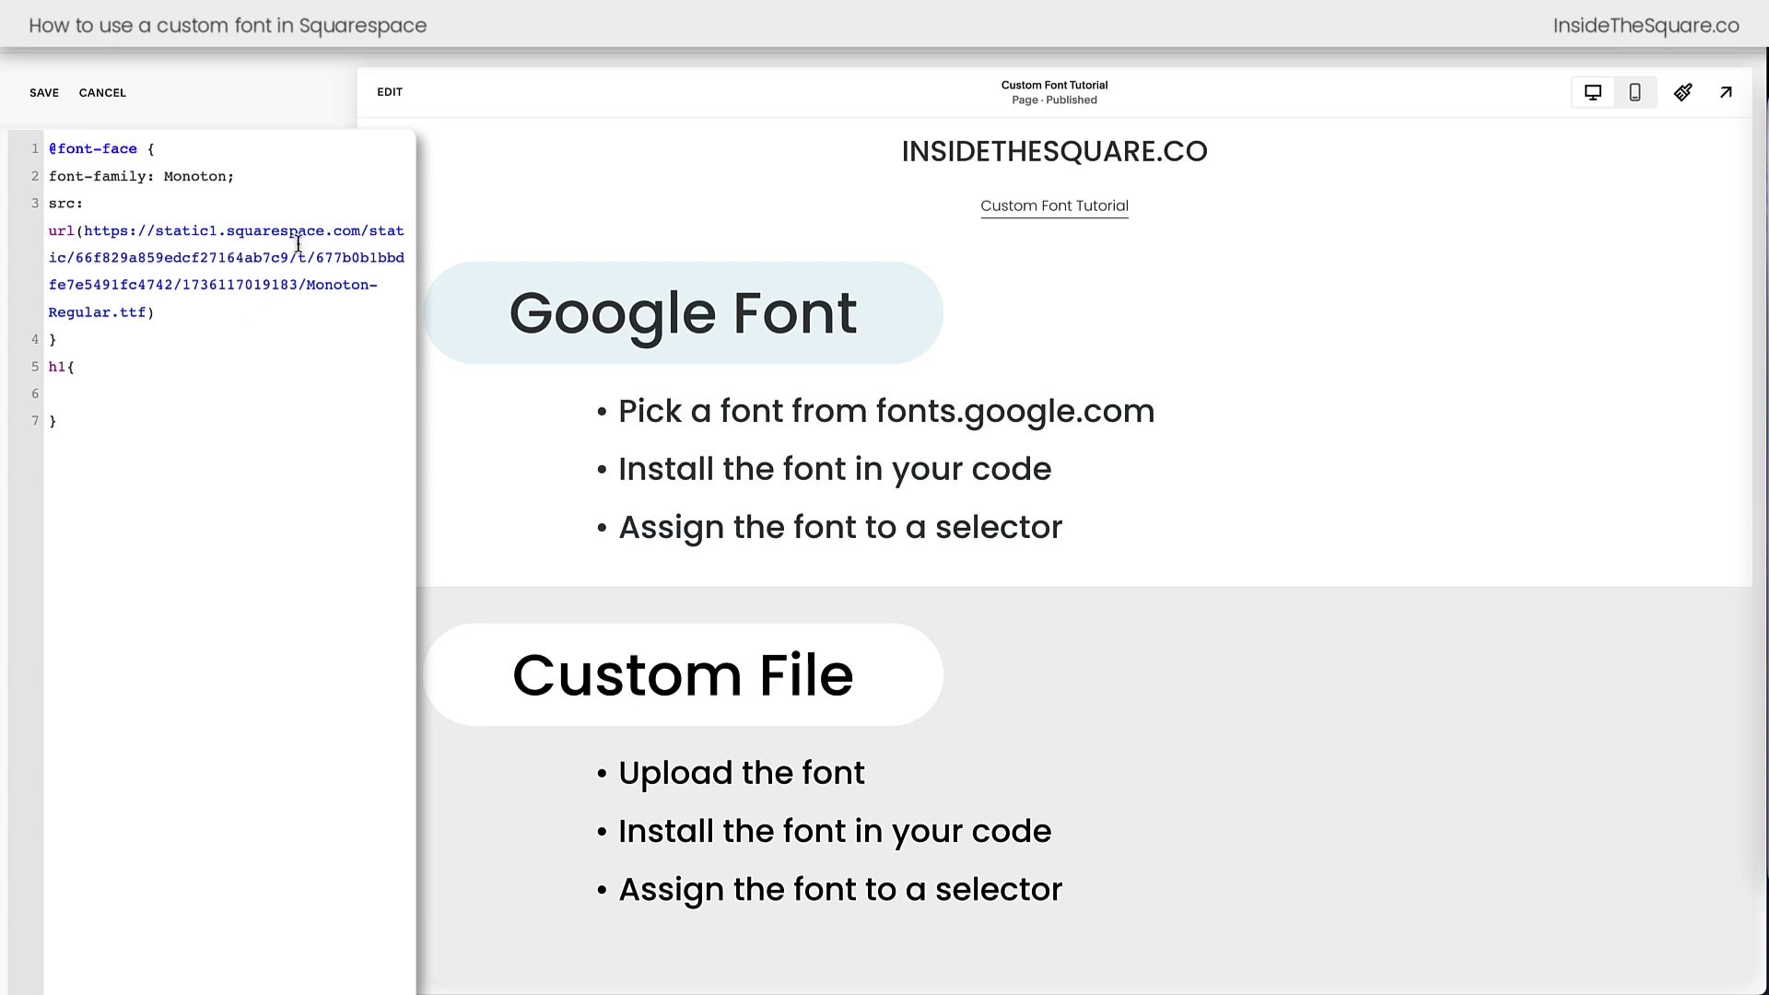
left_click_drag(245, 175, 28, 187)
key("ctrl+c")
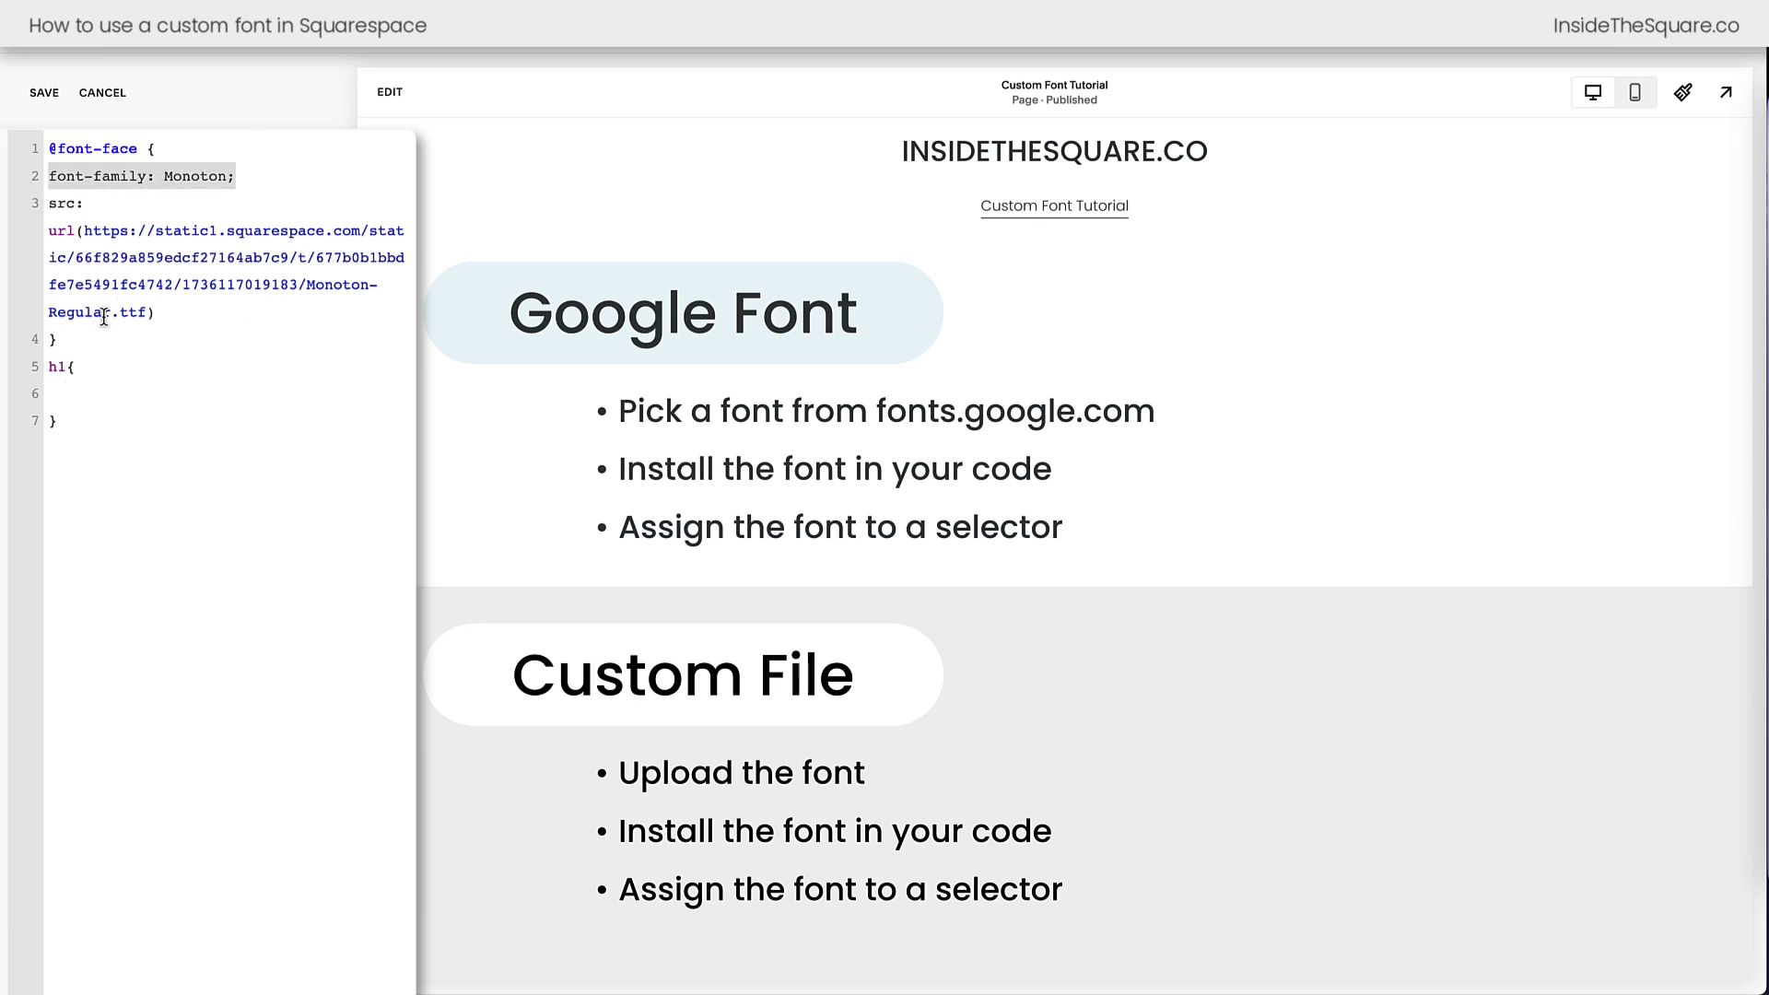
Paste font-family: Monoton; into the h1 rule and extend its selector to h1,h4.
left_click(87, 393)
key("ctrl+v")
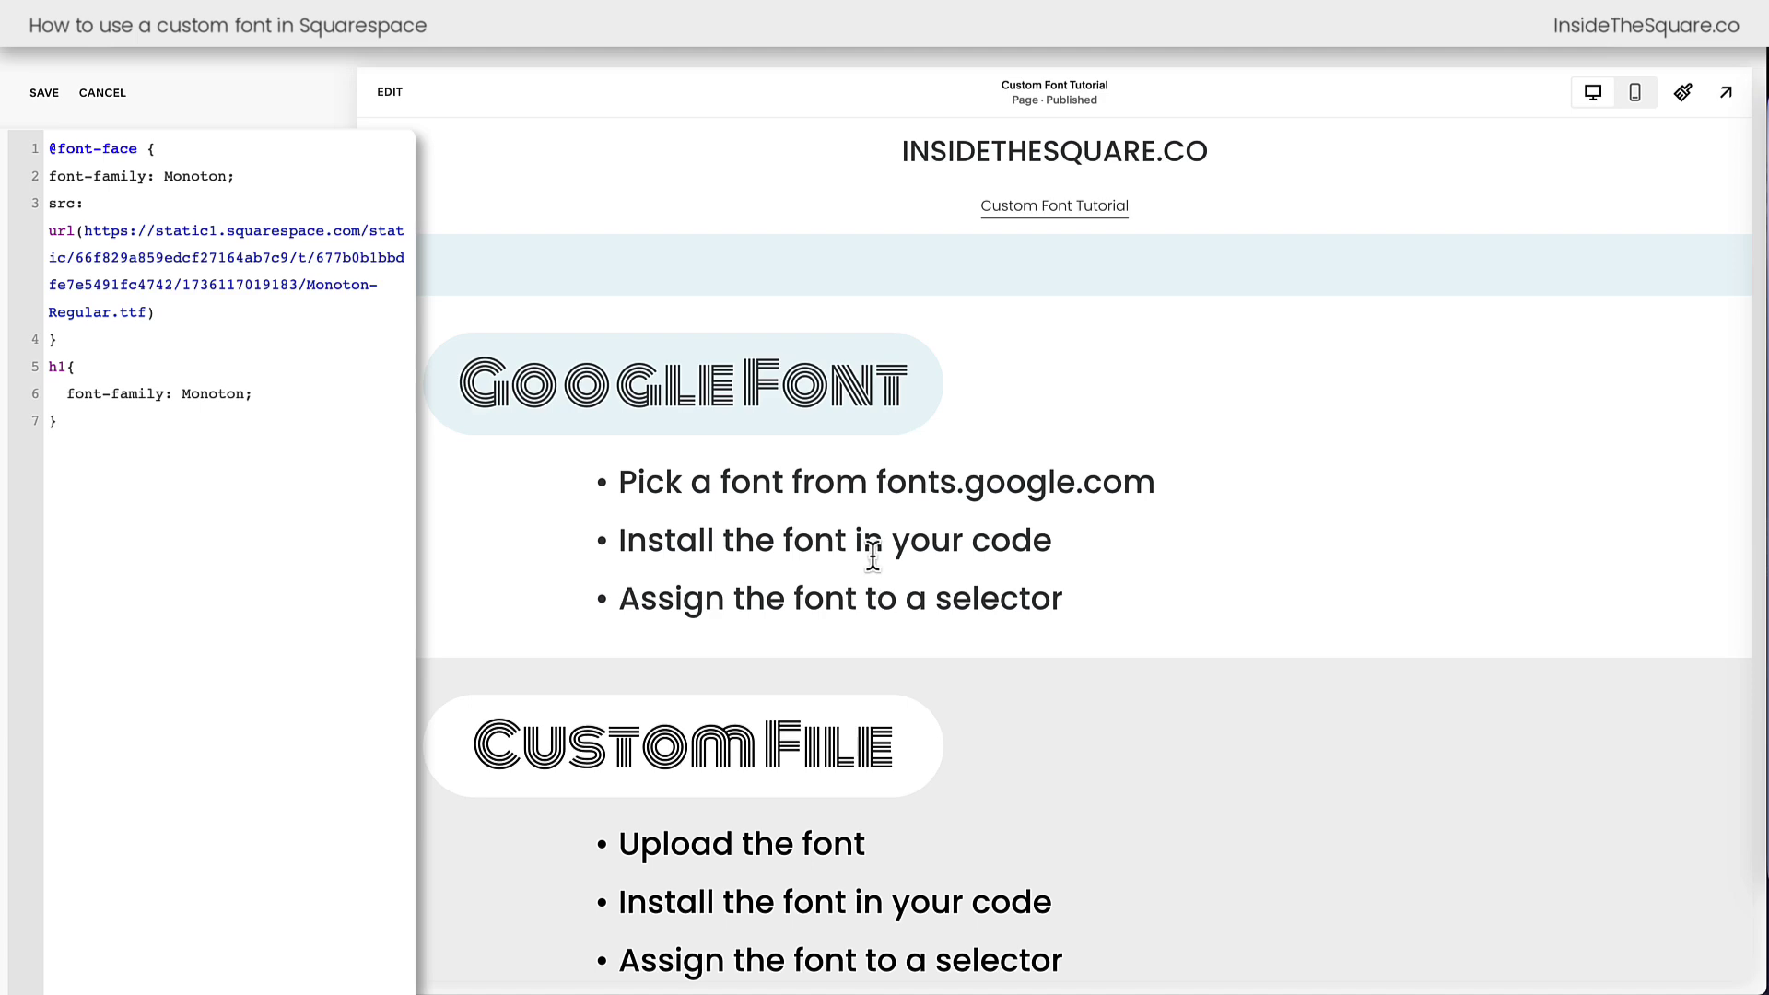
scroll(874, 564, "up", 10)
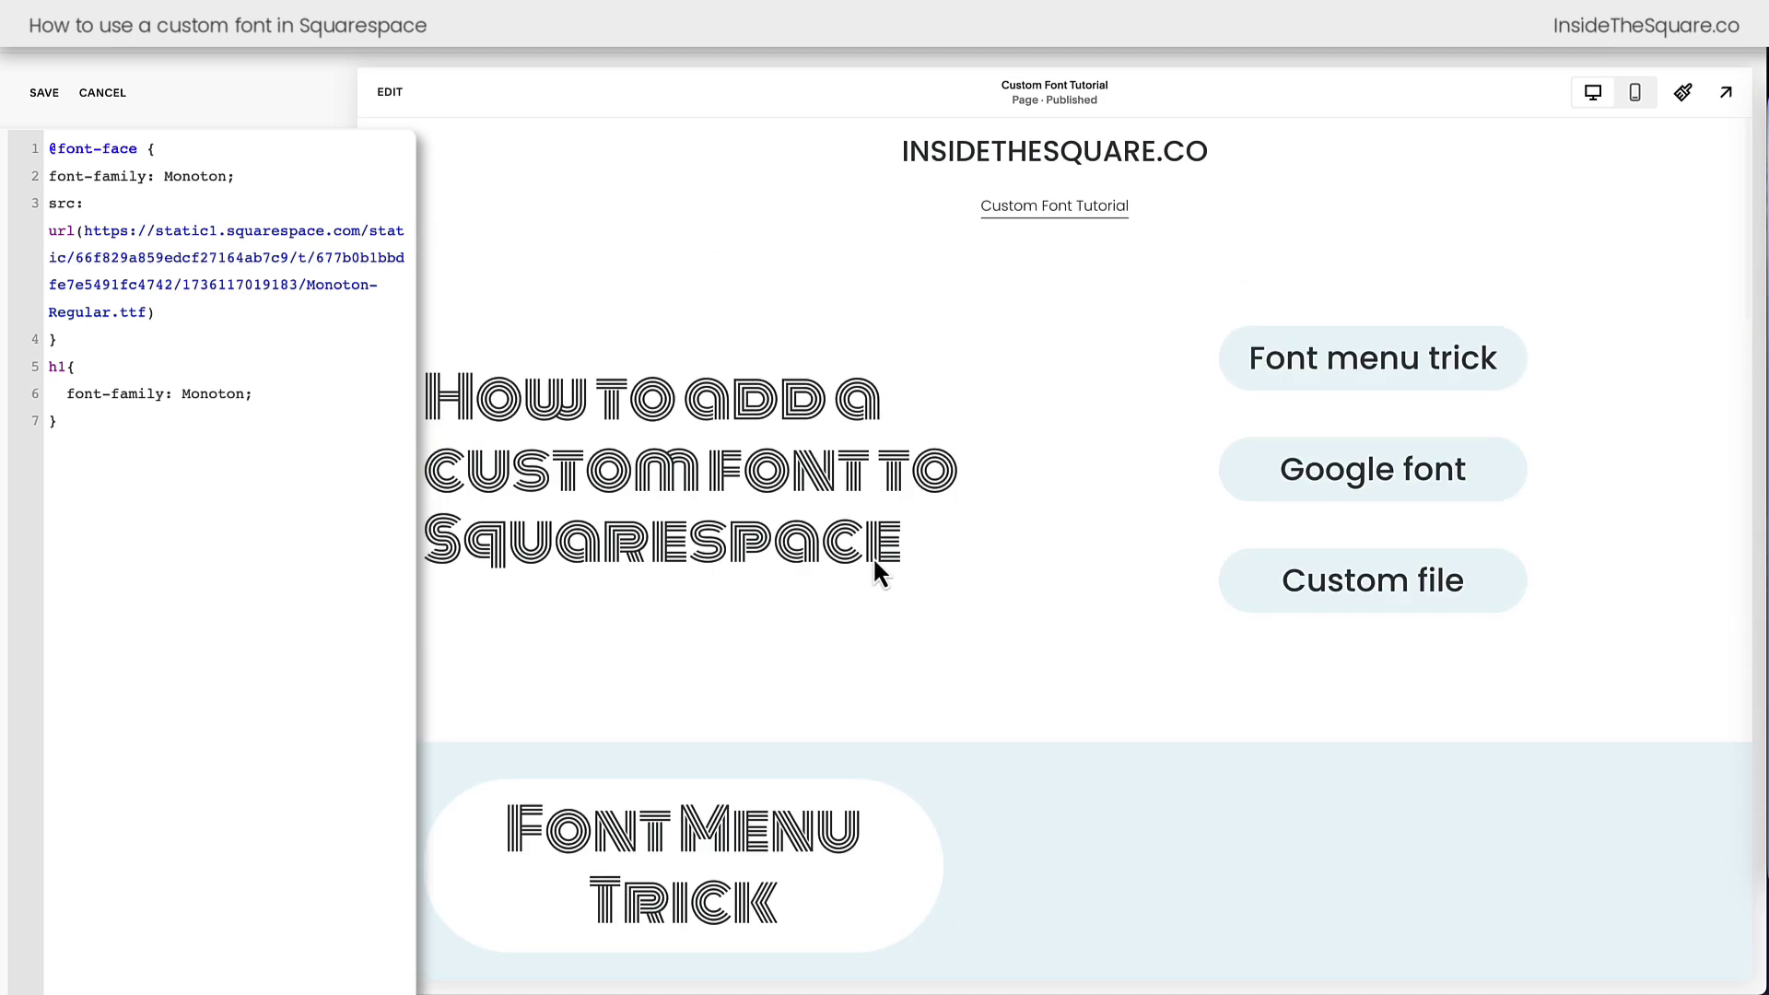
left_click_drag(199, 327, 49, 198)
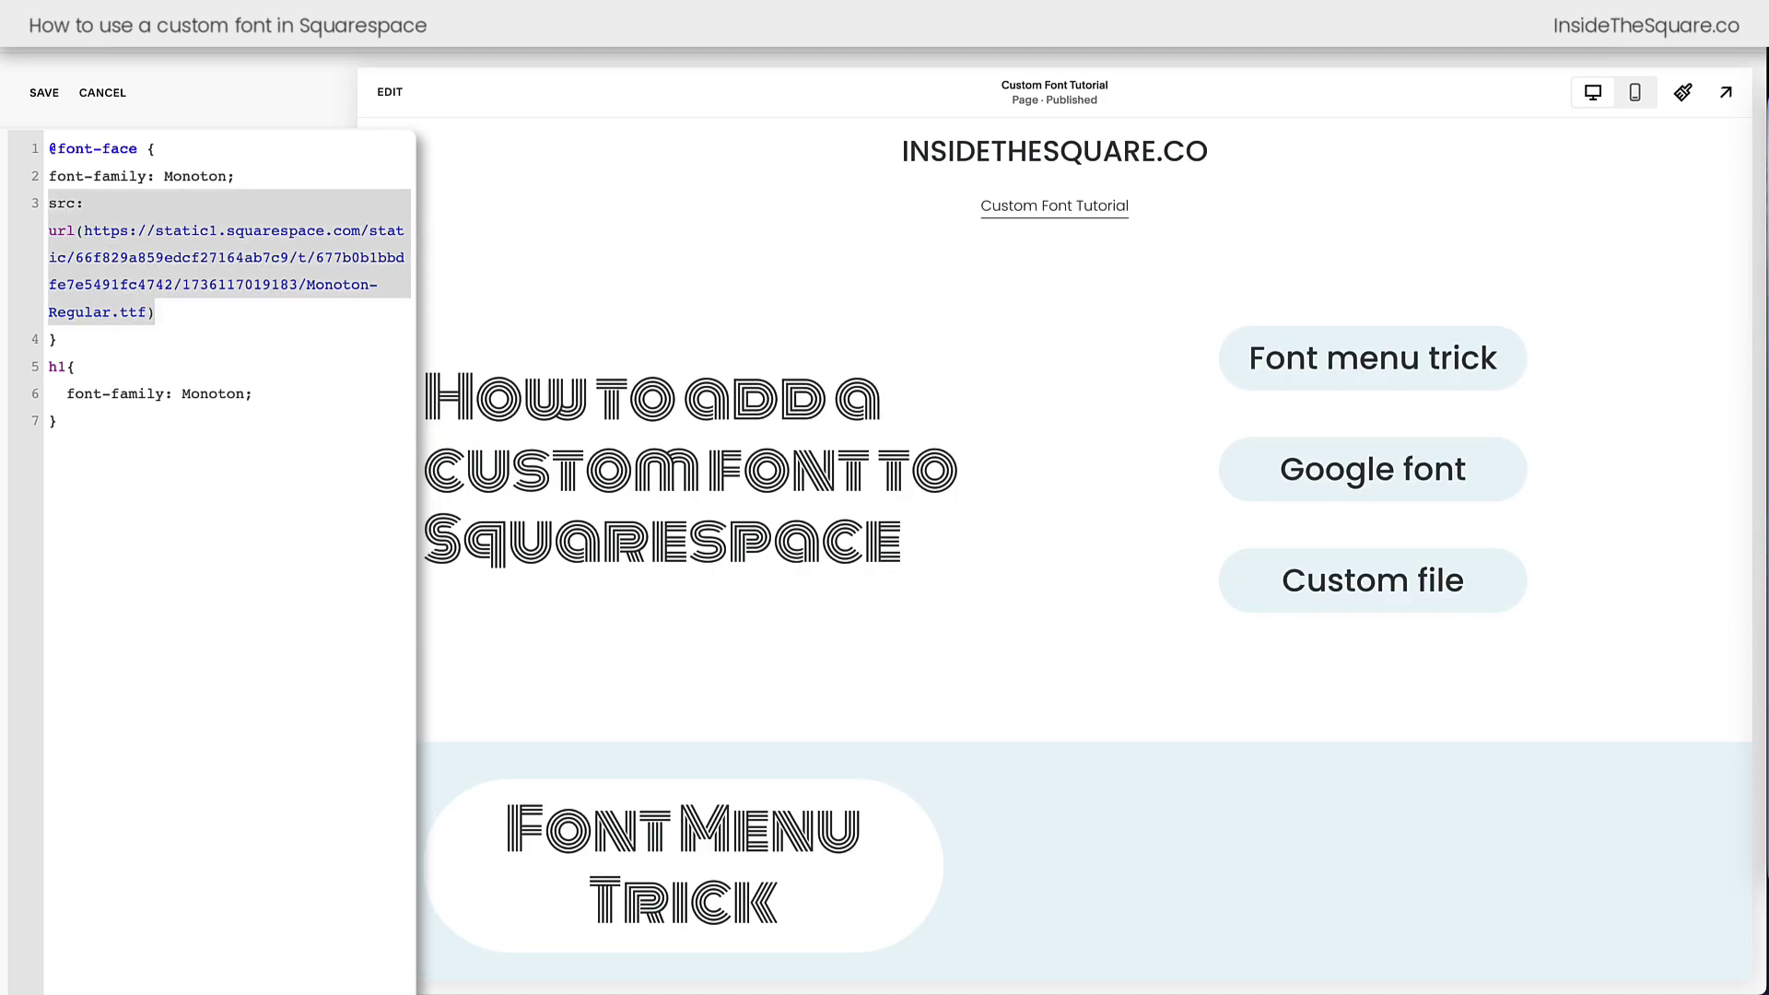
scroll(903, 602, "down", 15)
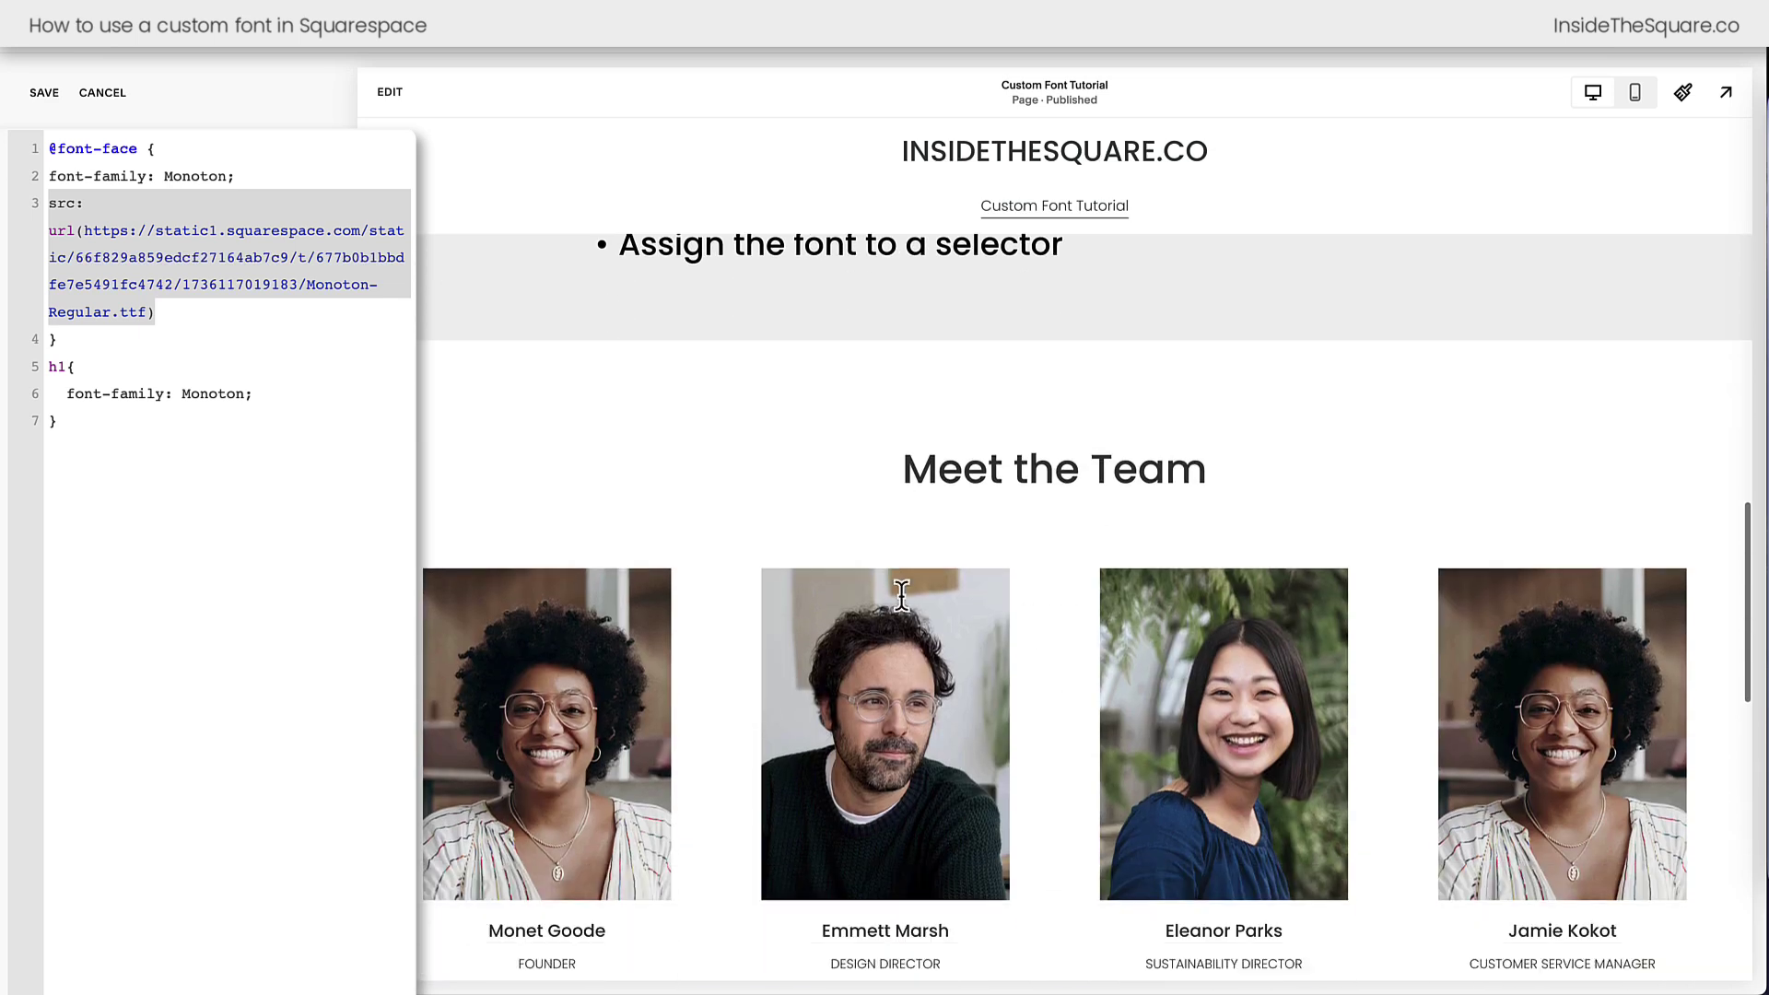
scroll(903, 601, "down", 5)
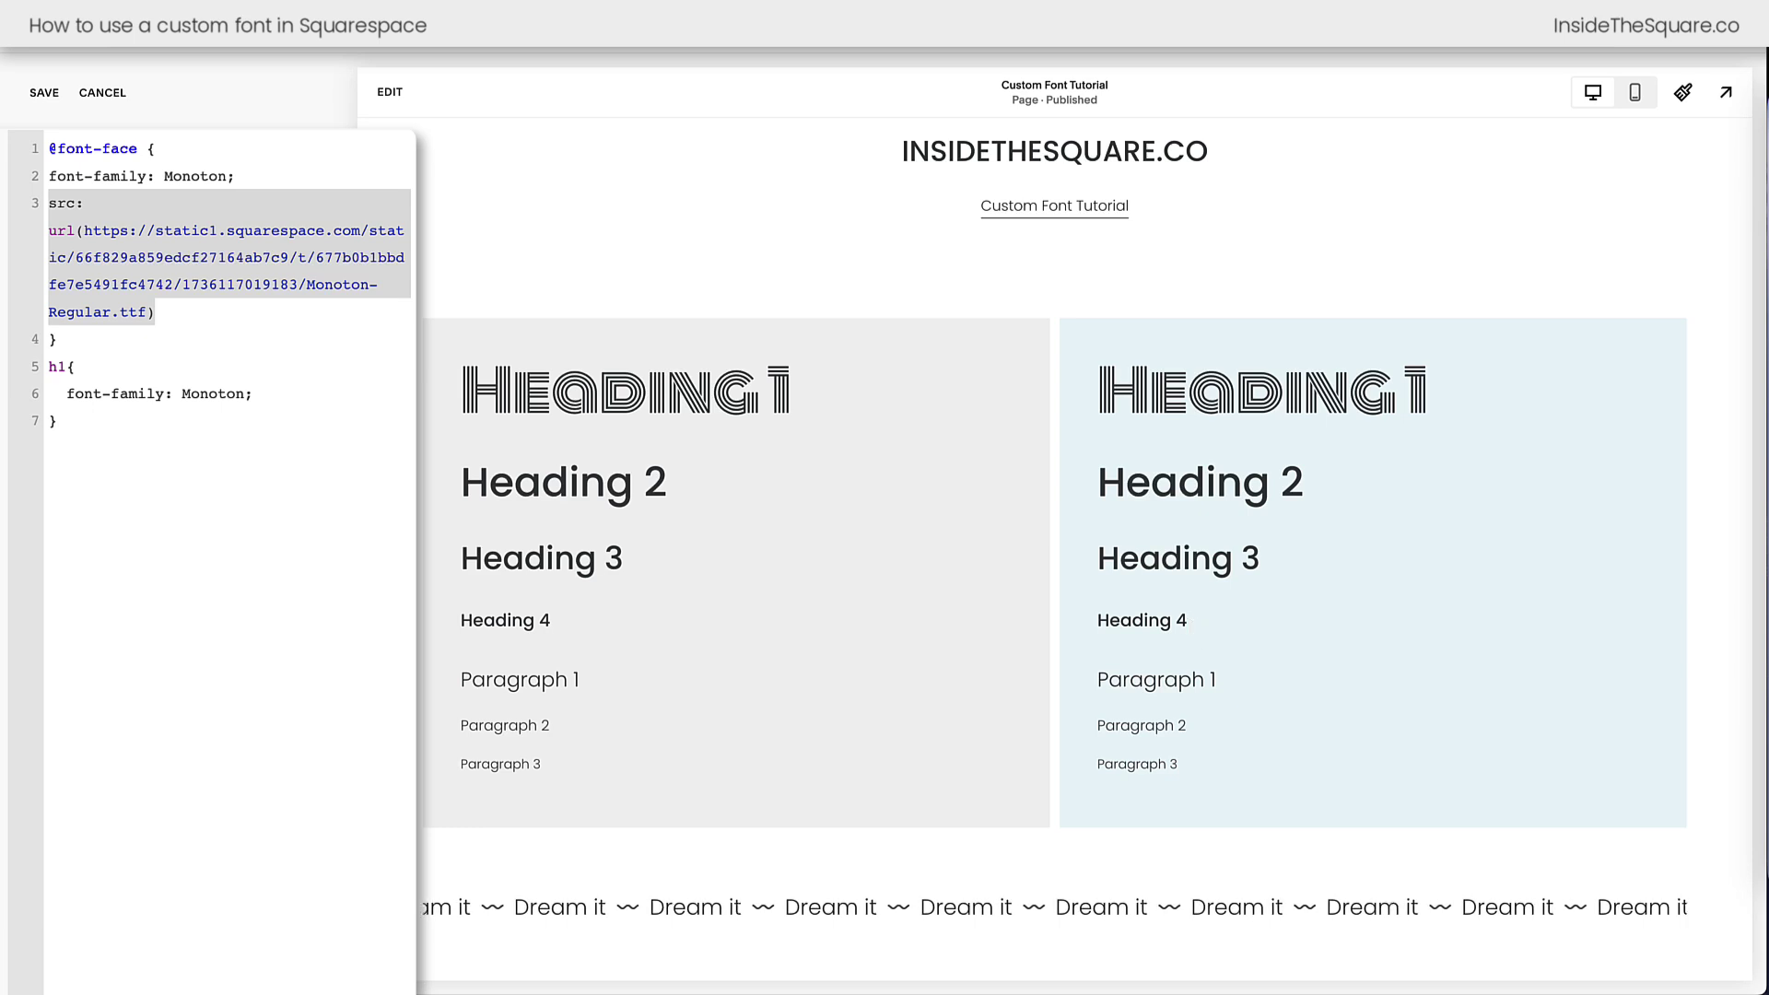
left_click(67, 367)
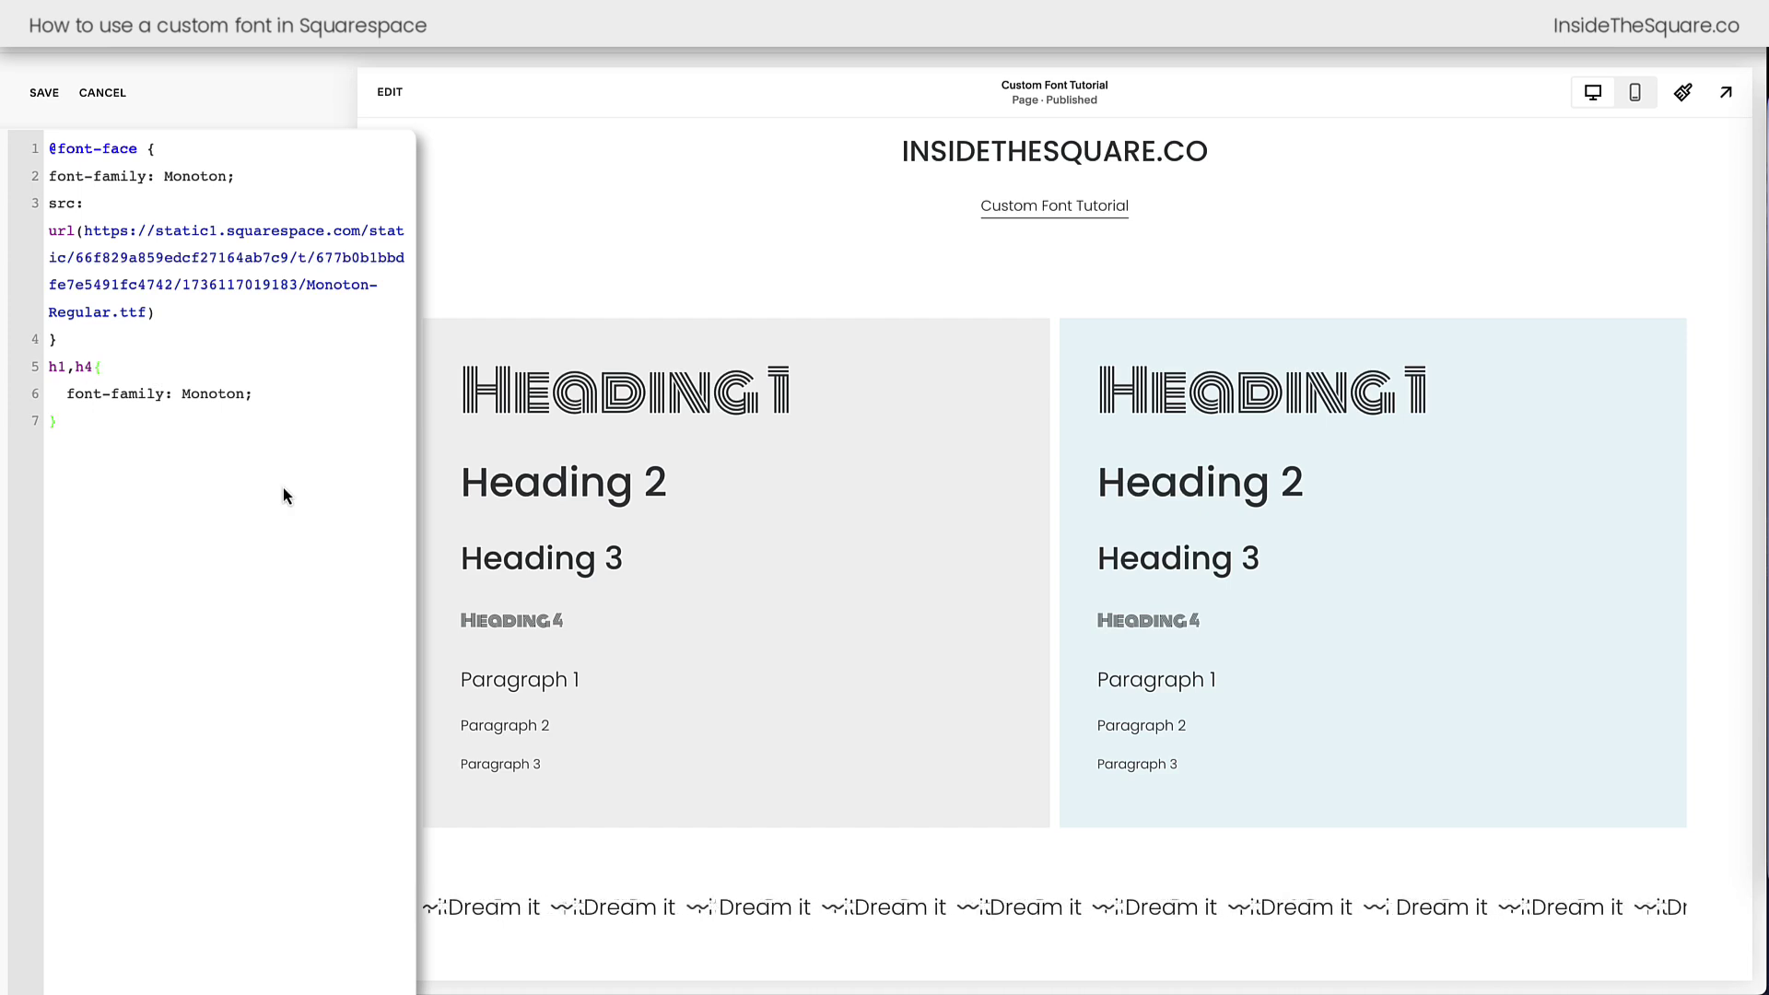
Add font-size:3rem to the h1,h4 rule and check the Monoton headings in the preview.
key("Left")
key("Left")
key("shift+Left")
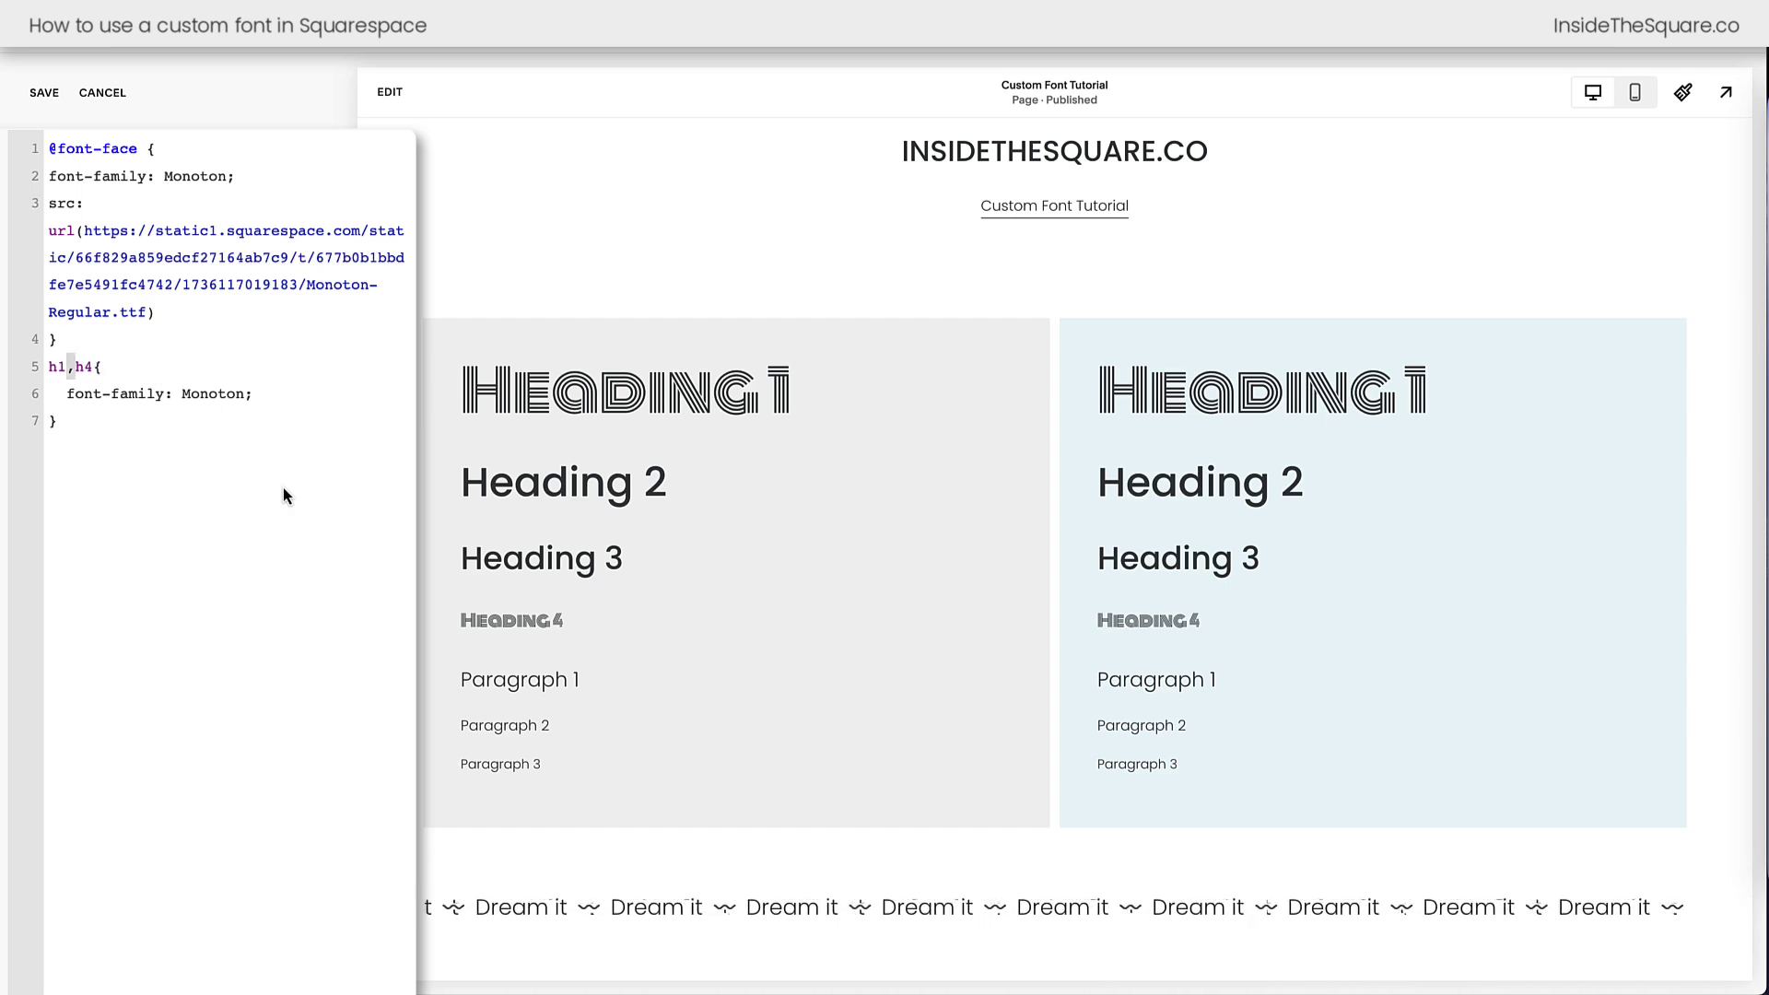
key("Down")
key("End")
key("Return")
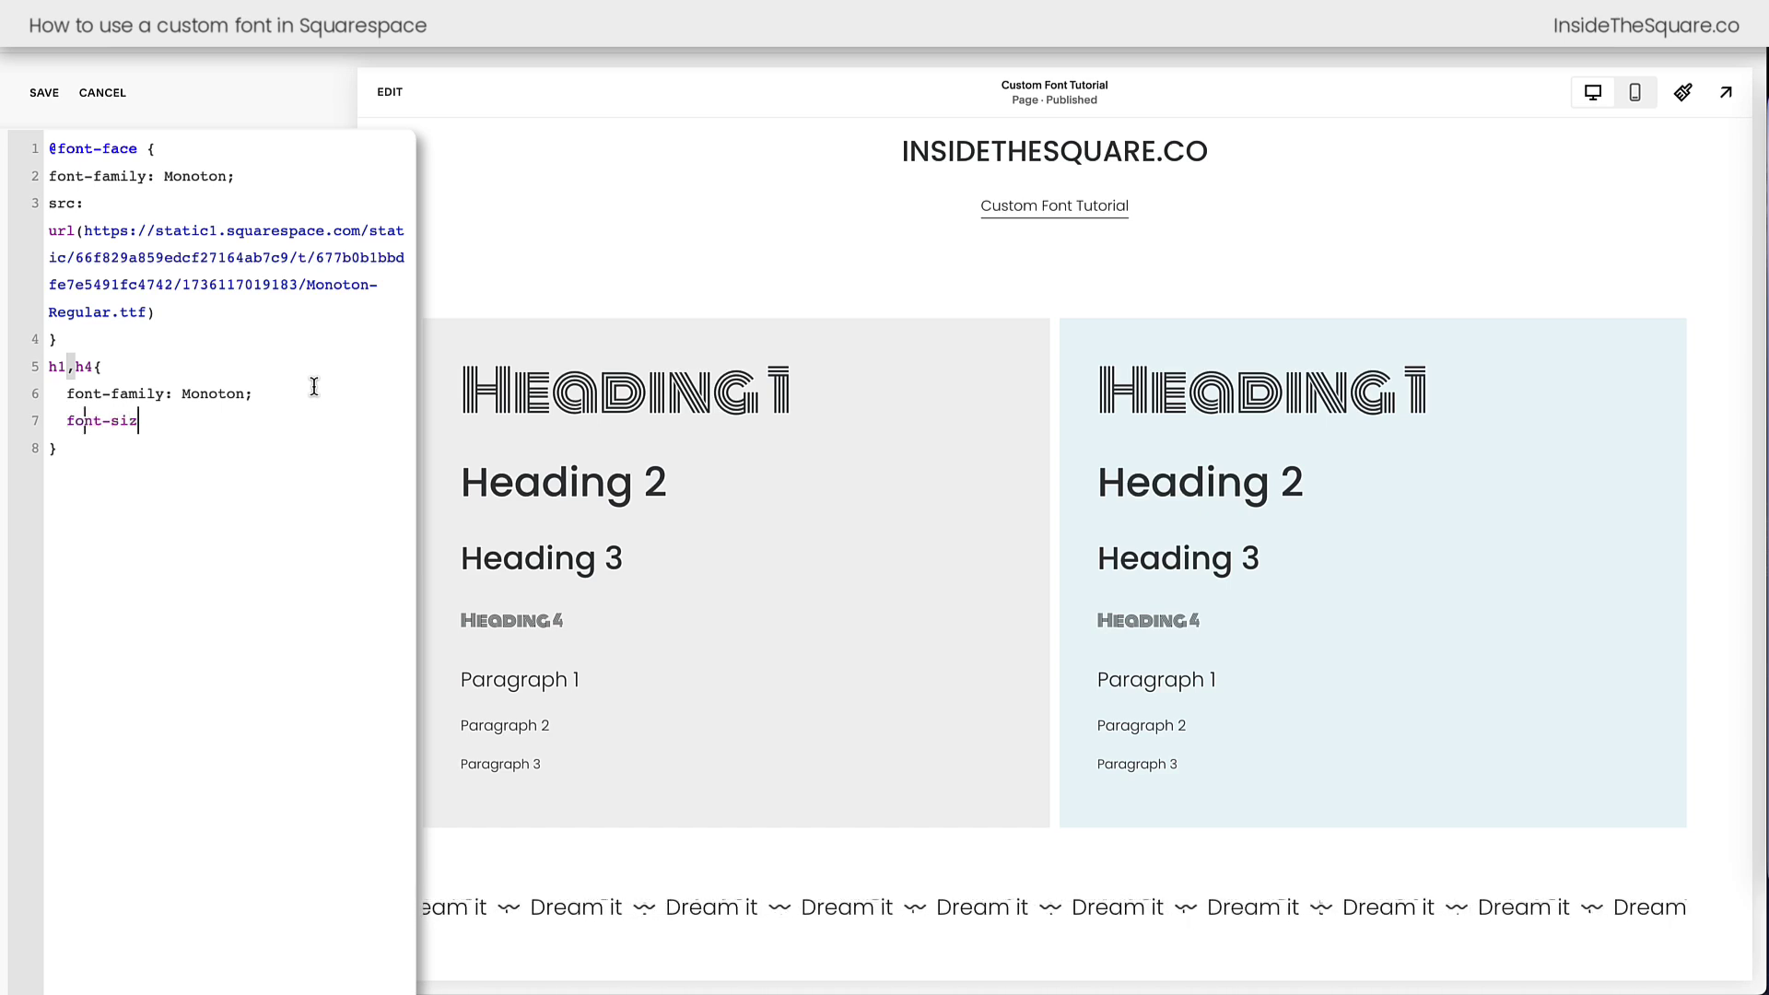
type("font-size:3rem")
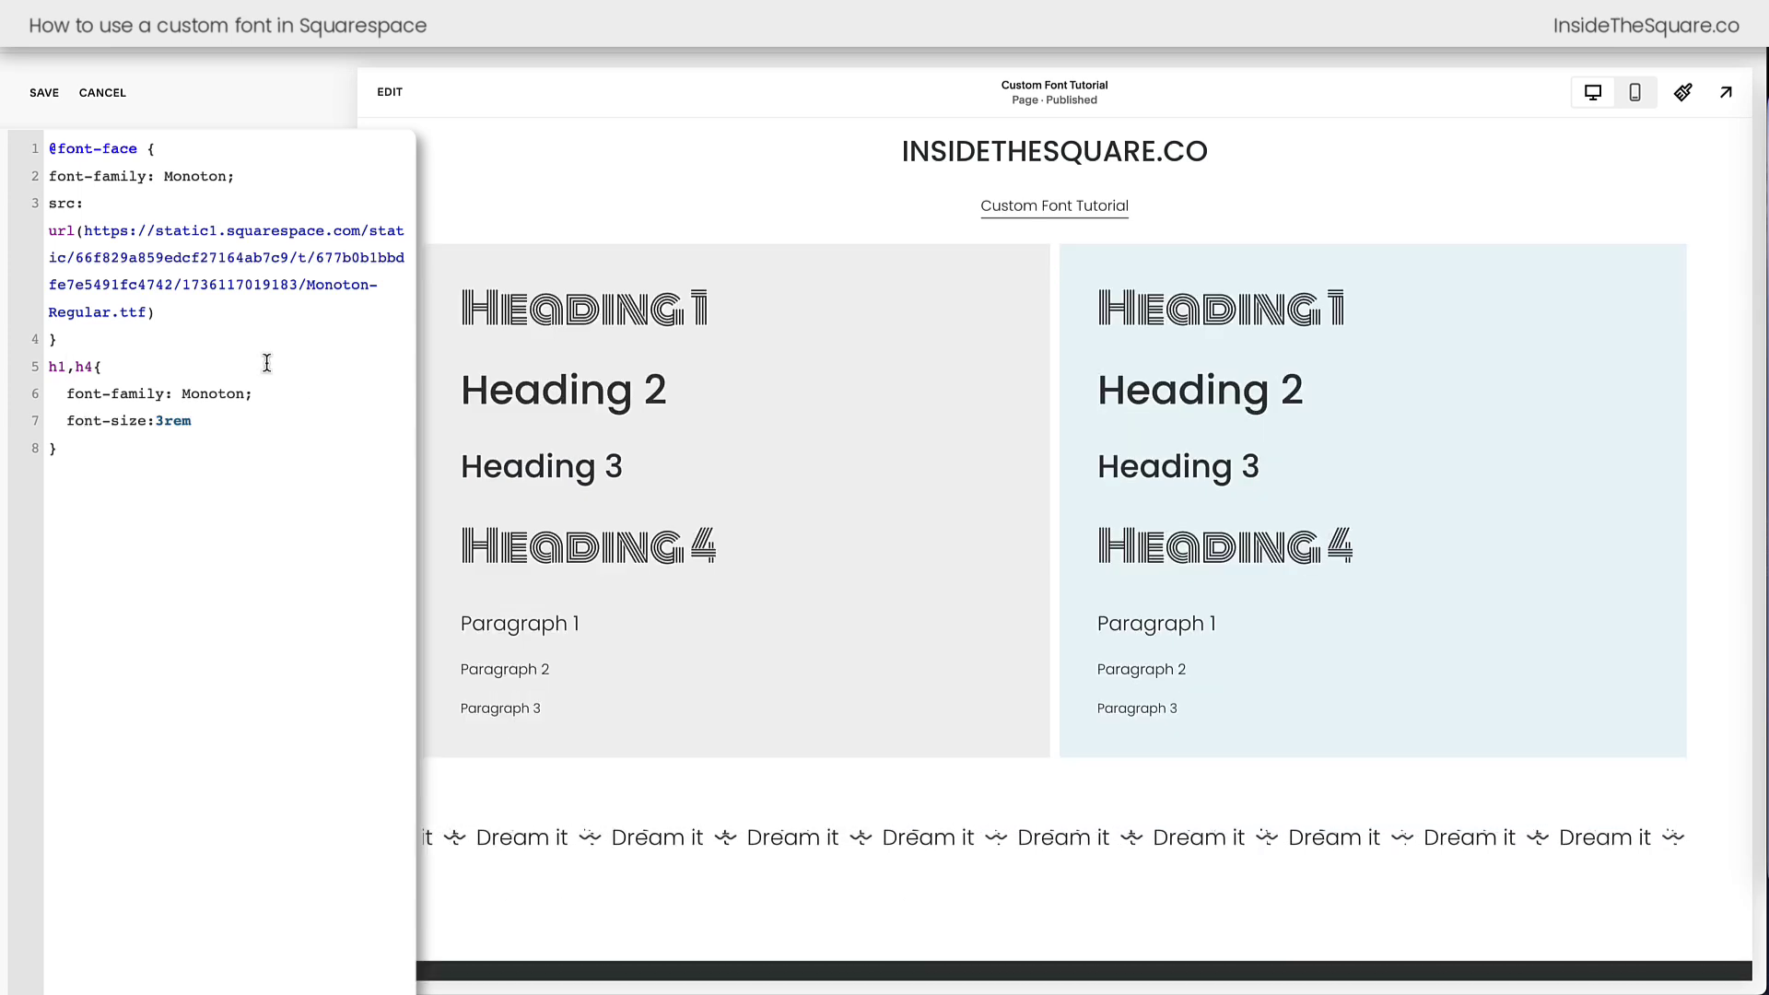
left_click_drag(153, 367, 195, 423)
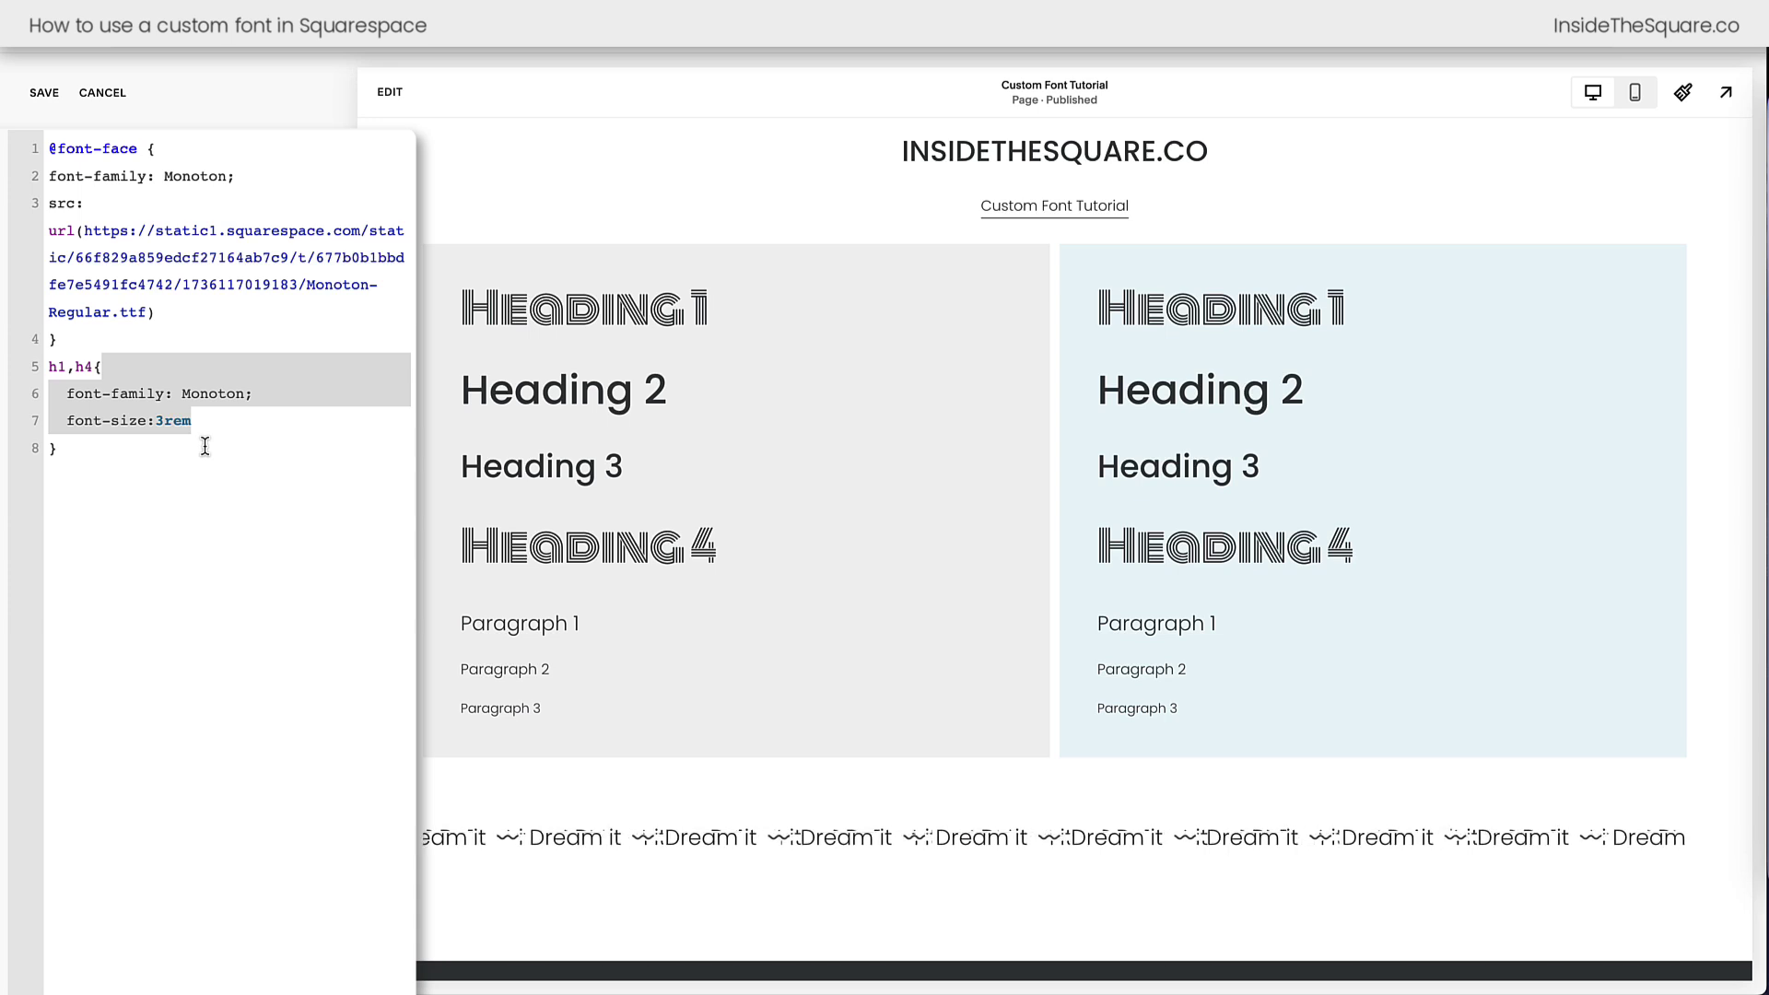
left_click(204, 446)
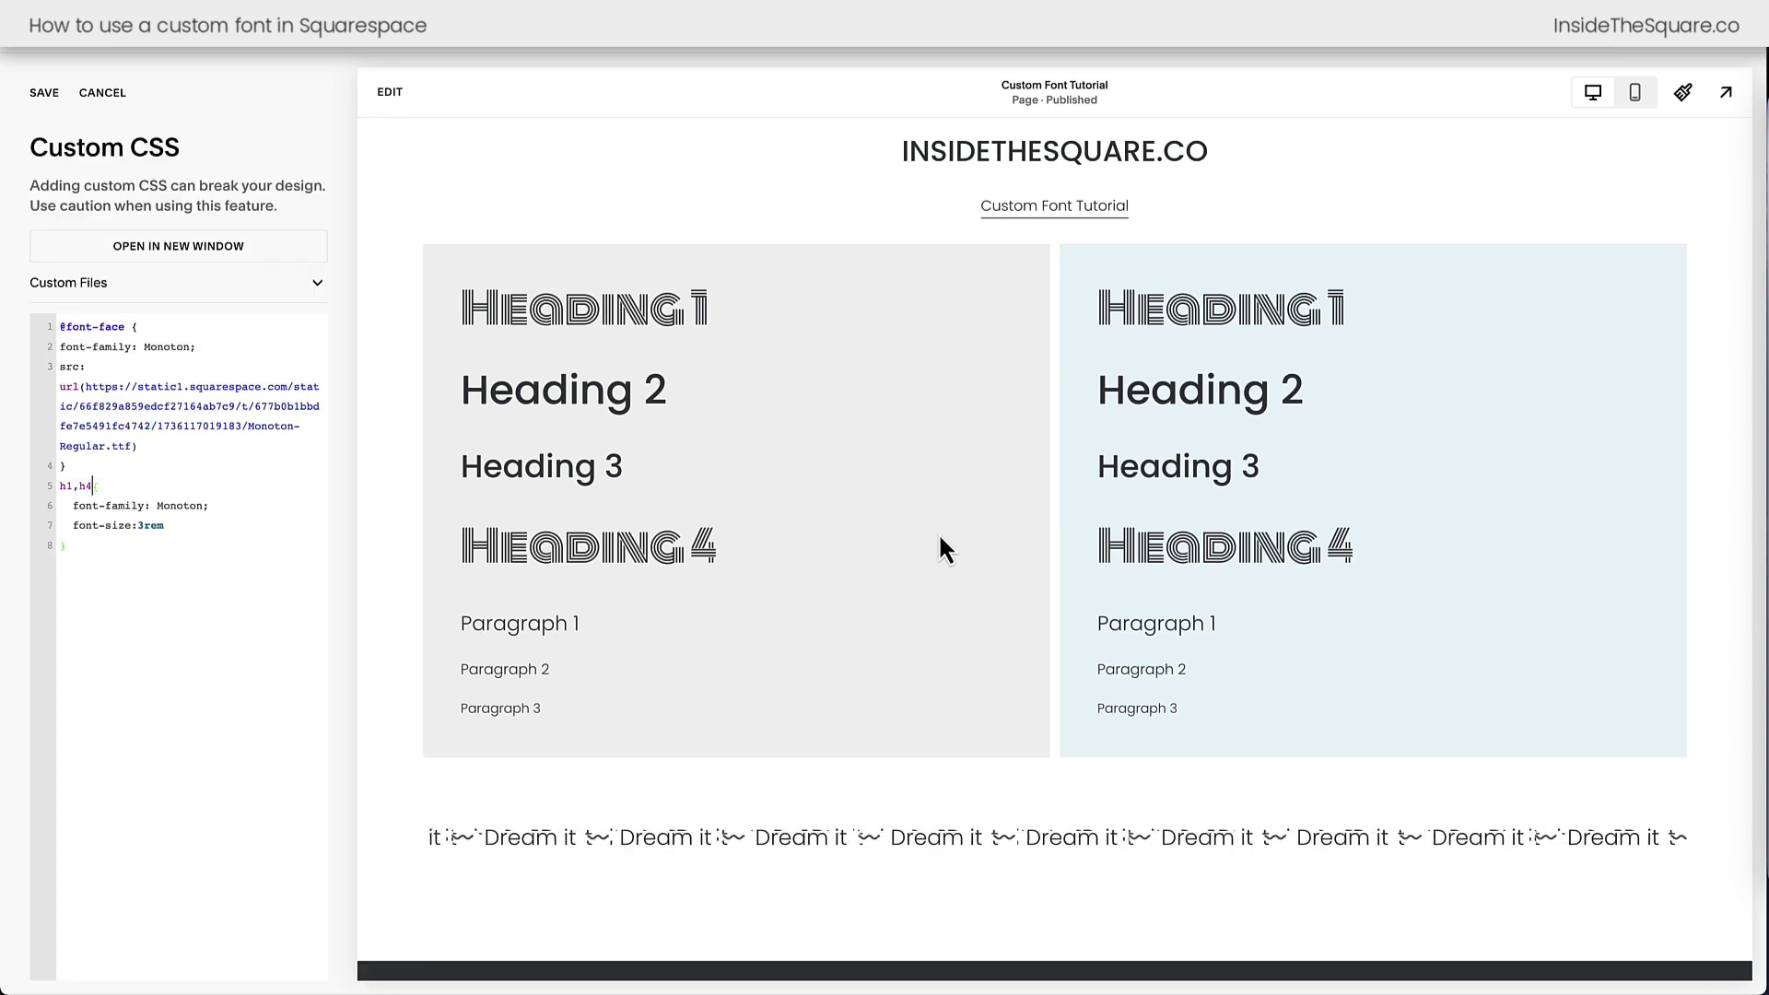
scroll(939, 533, "up", 15)
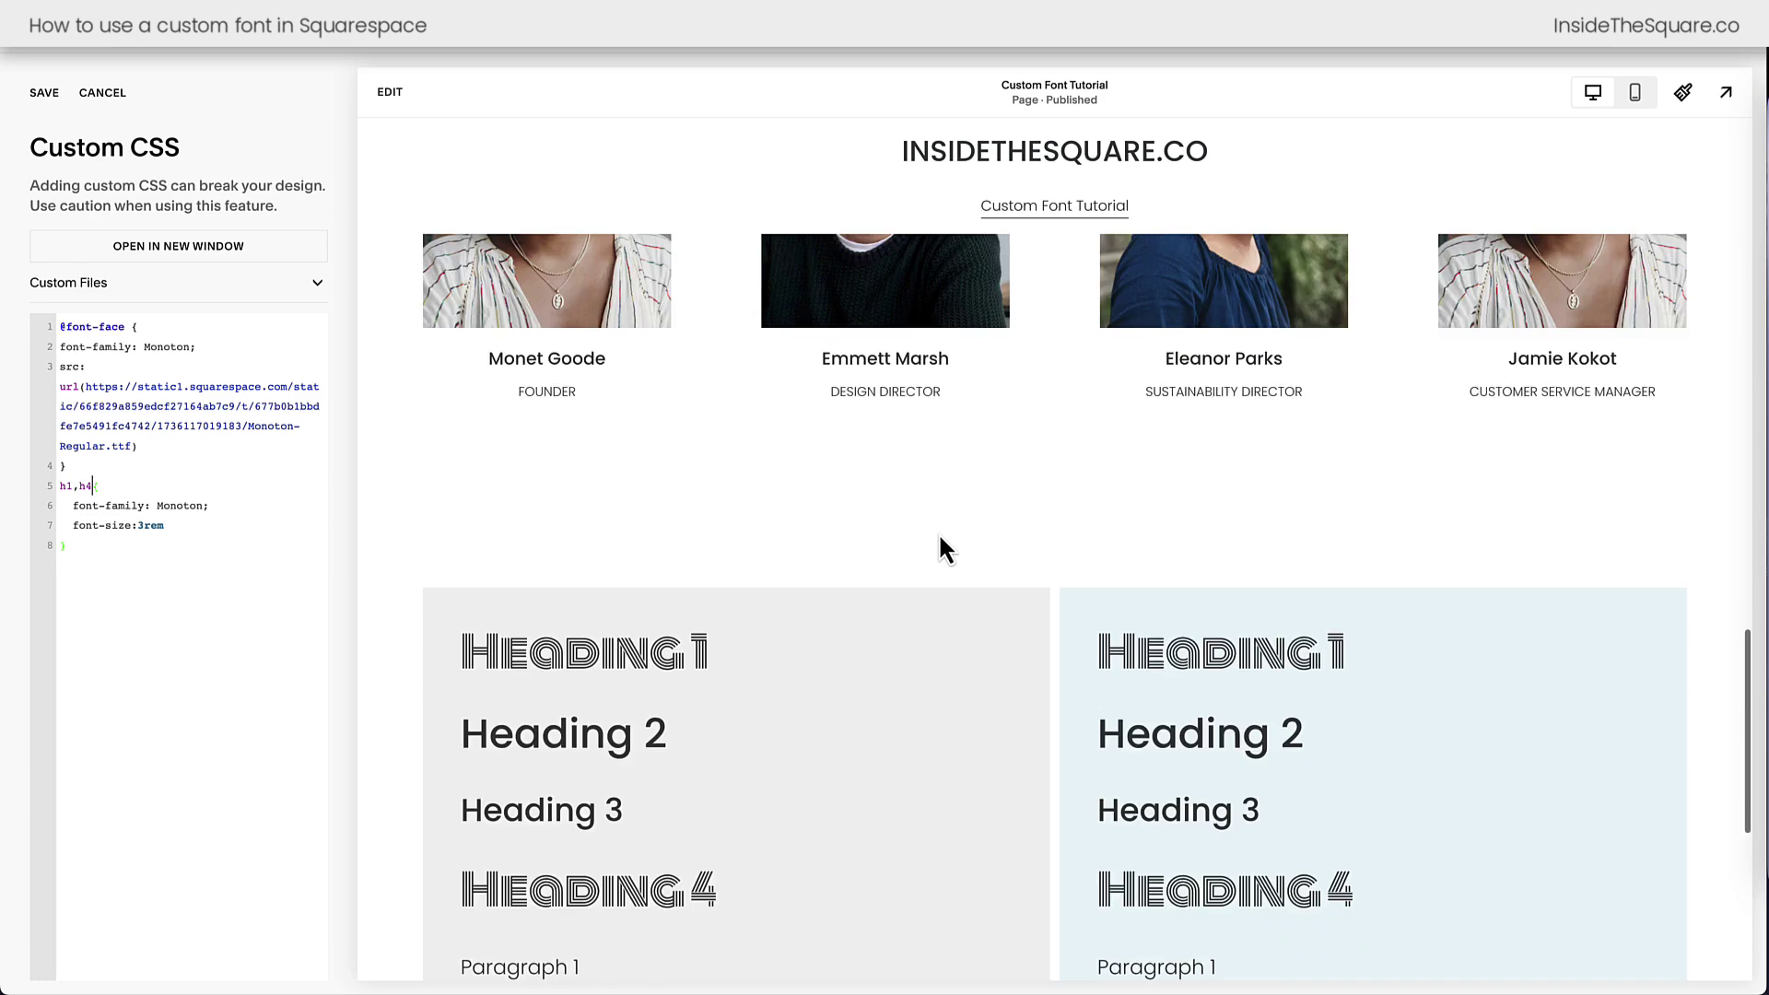
scroll(938, 532, "down", 4)
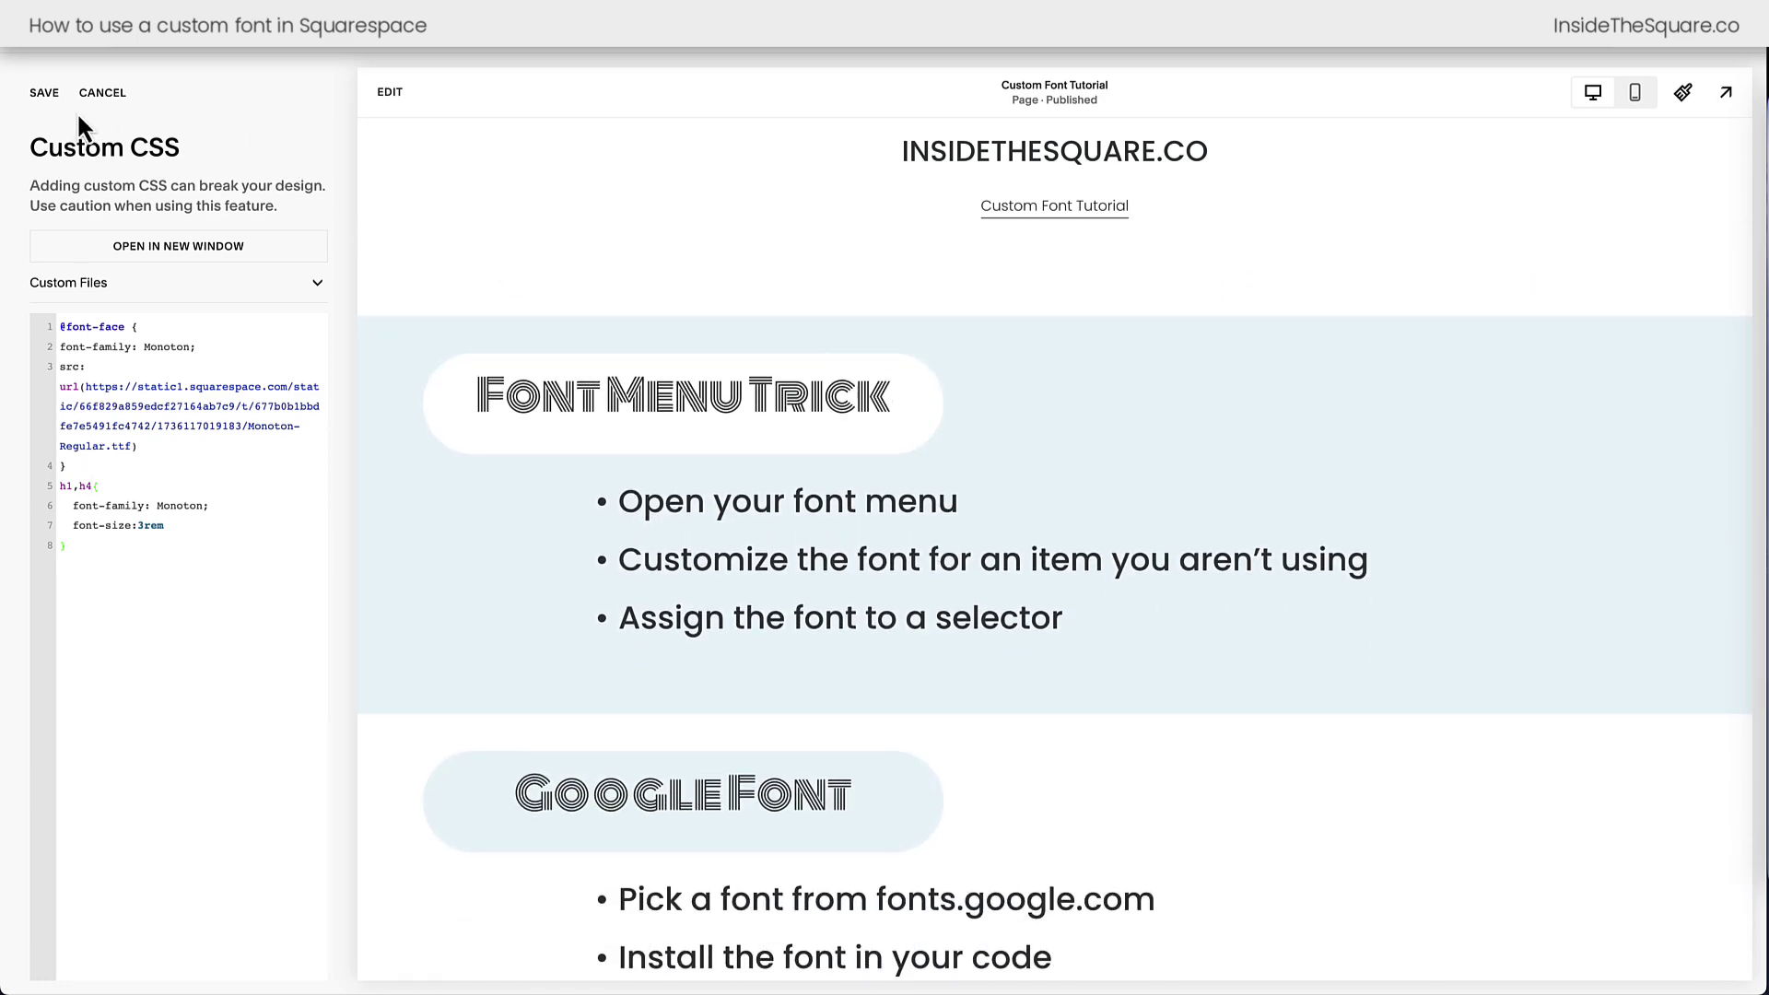
Save the custom CSS and go to Site Styles > Fonts > Assign Styles.
left_click(42, 94)
left_click(1686, 98)
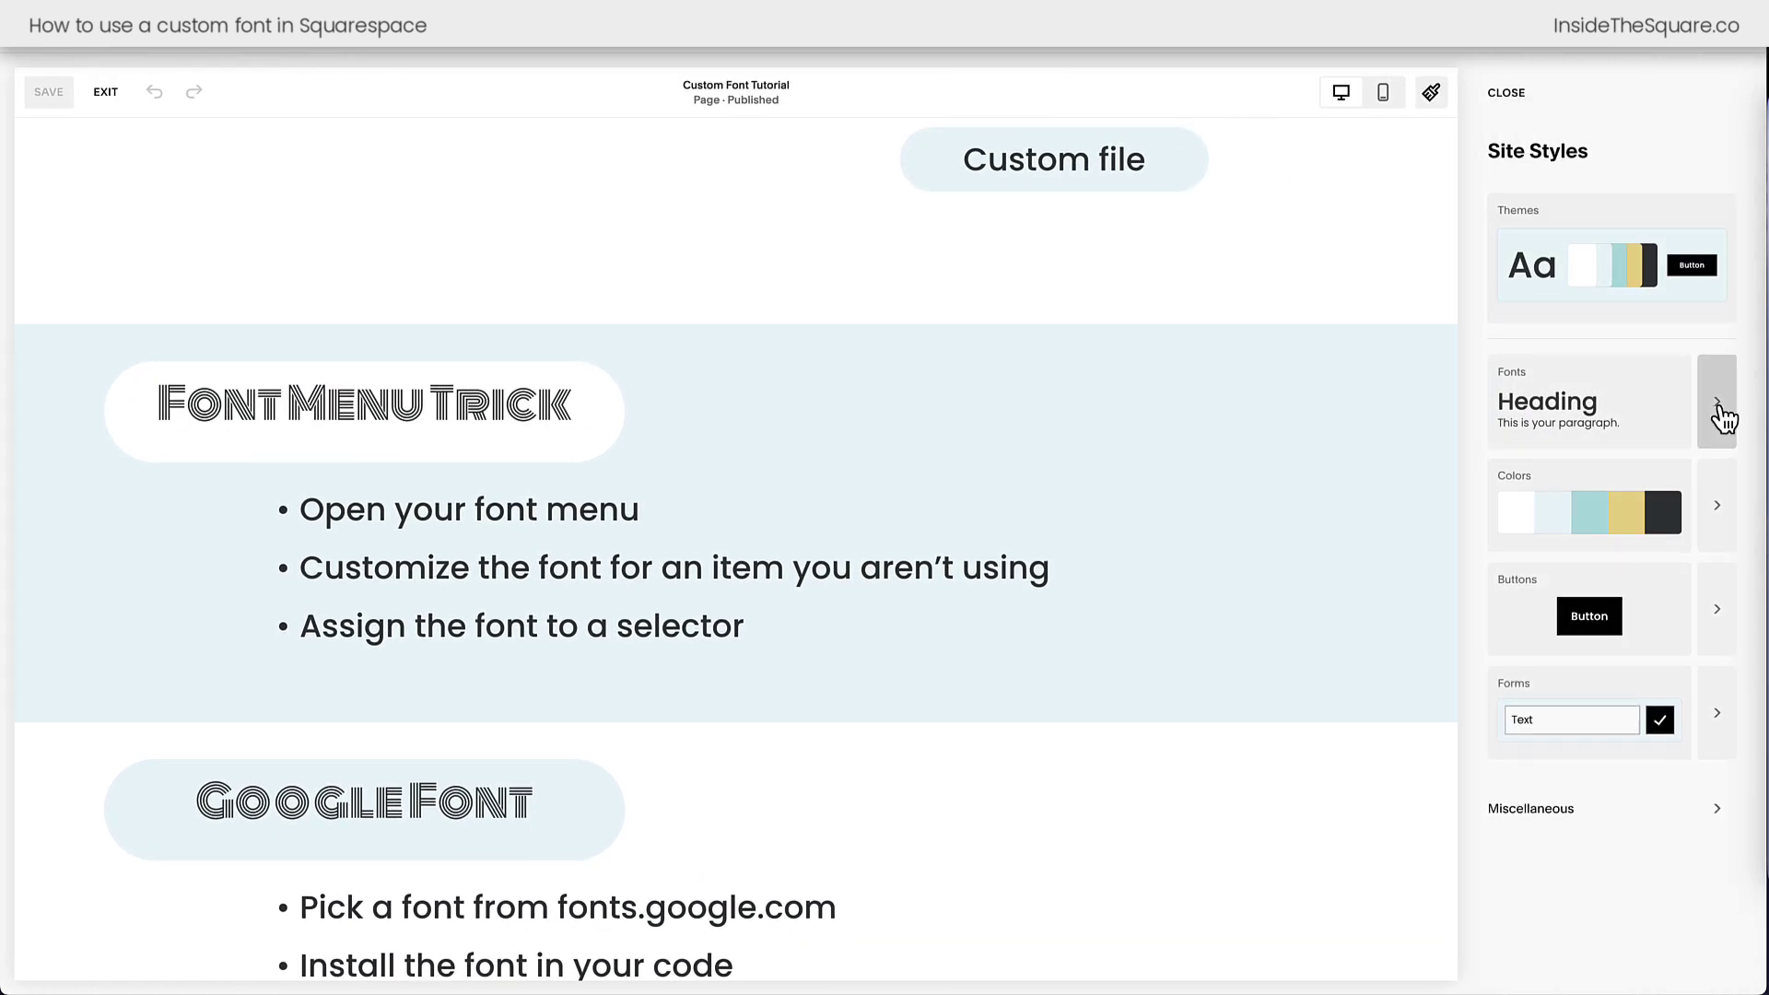
left_click(1720, 405)
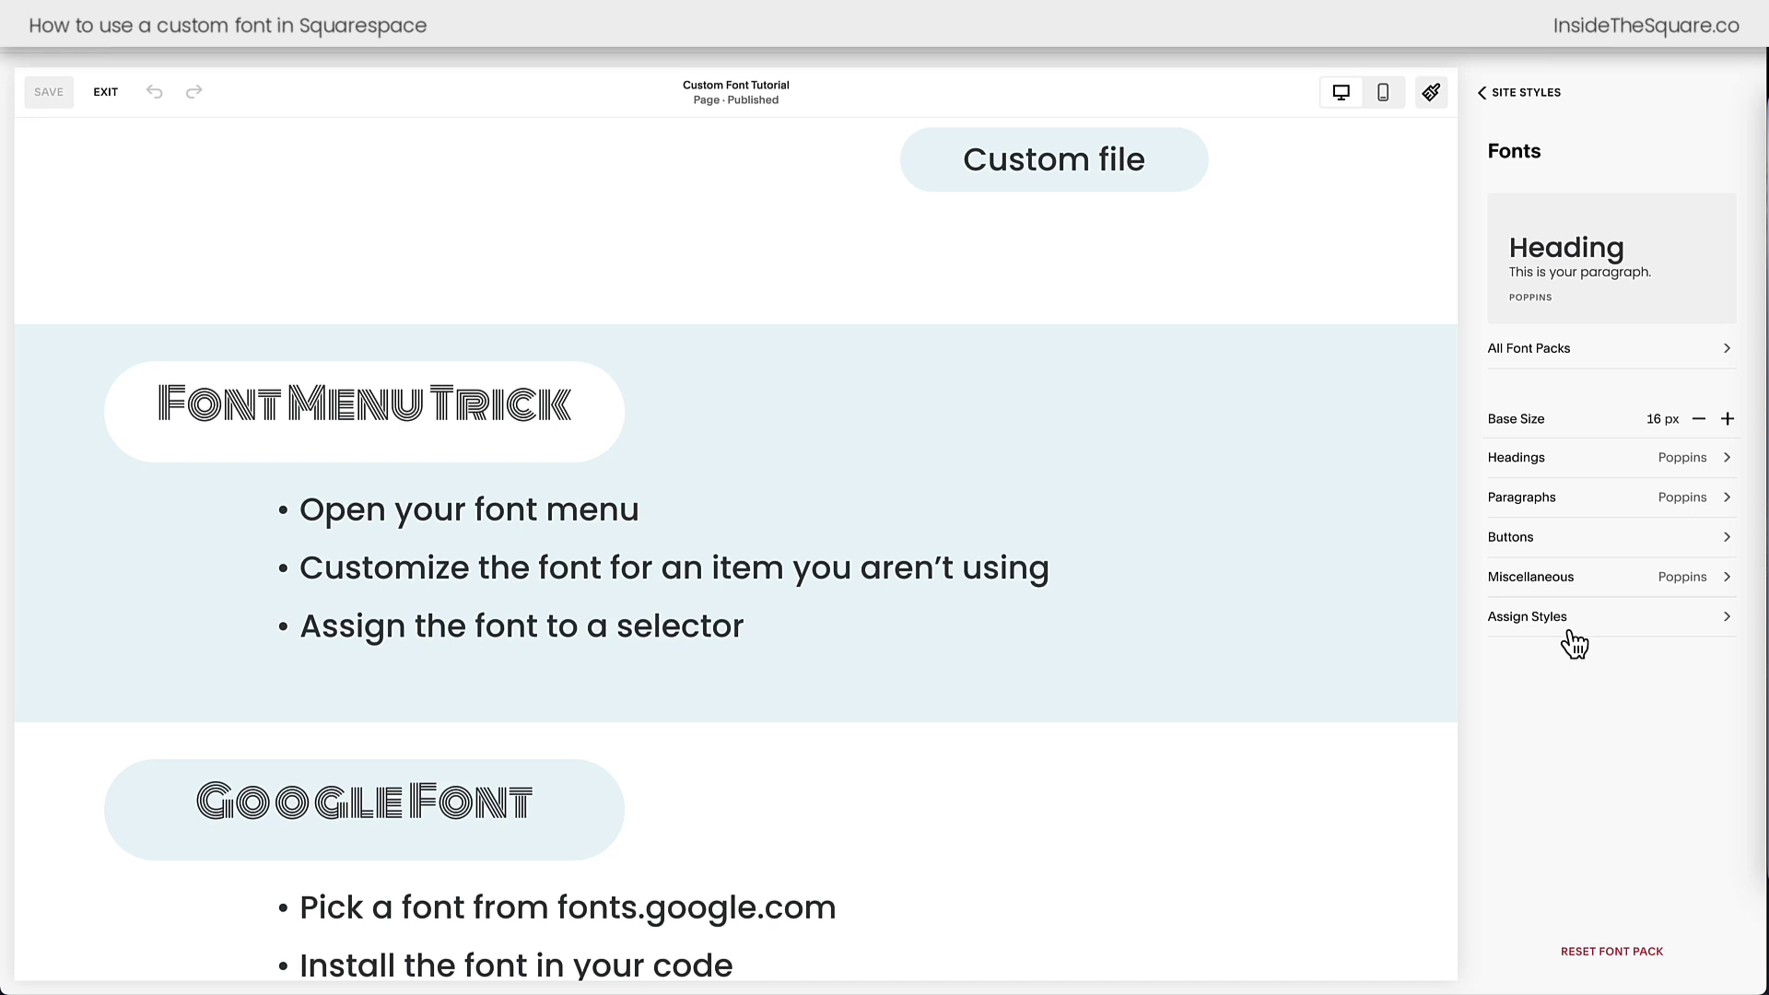
left_click(1572, 632)
scroll(1619, 626, "down", 5)
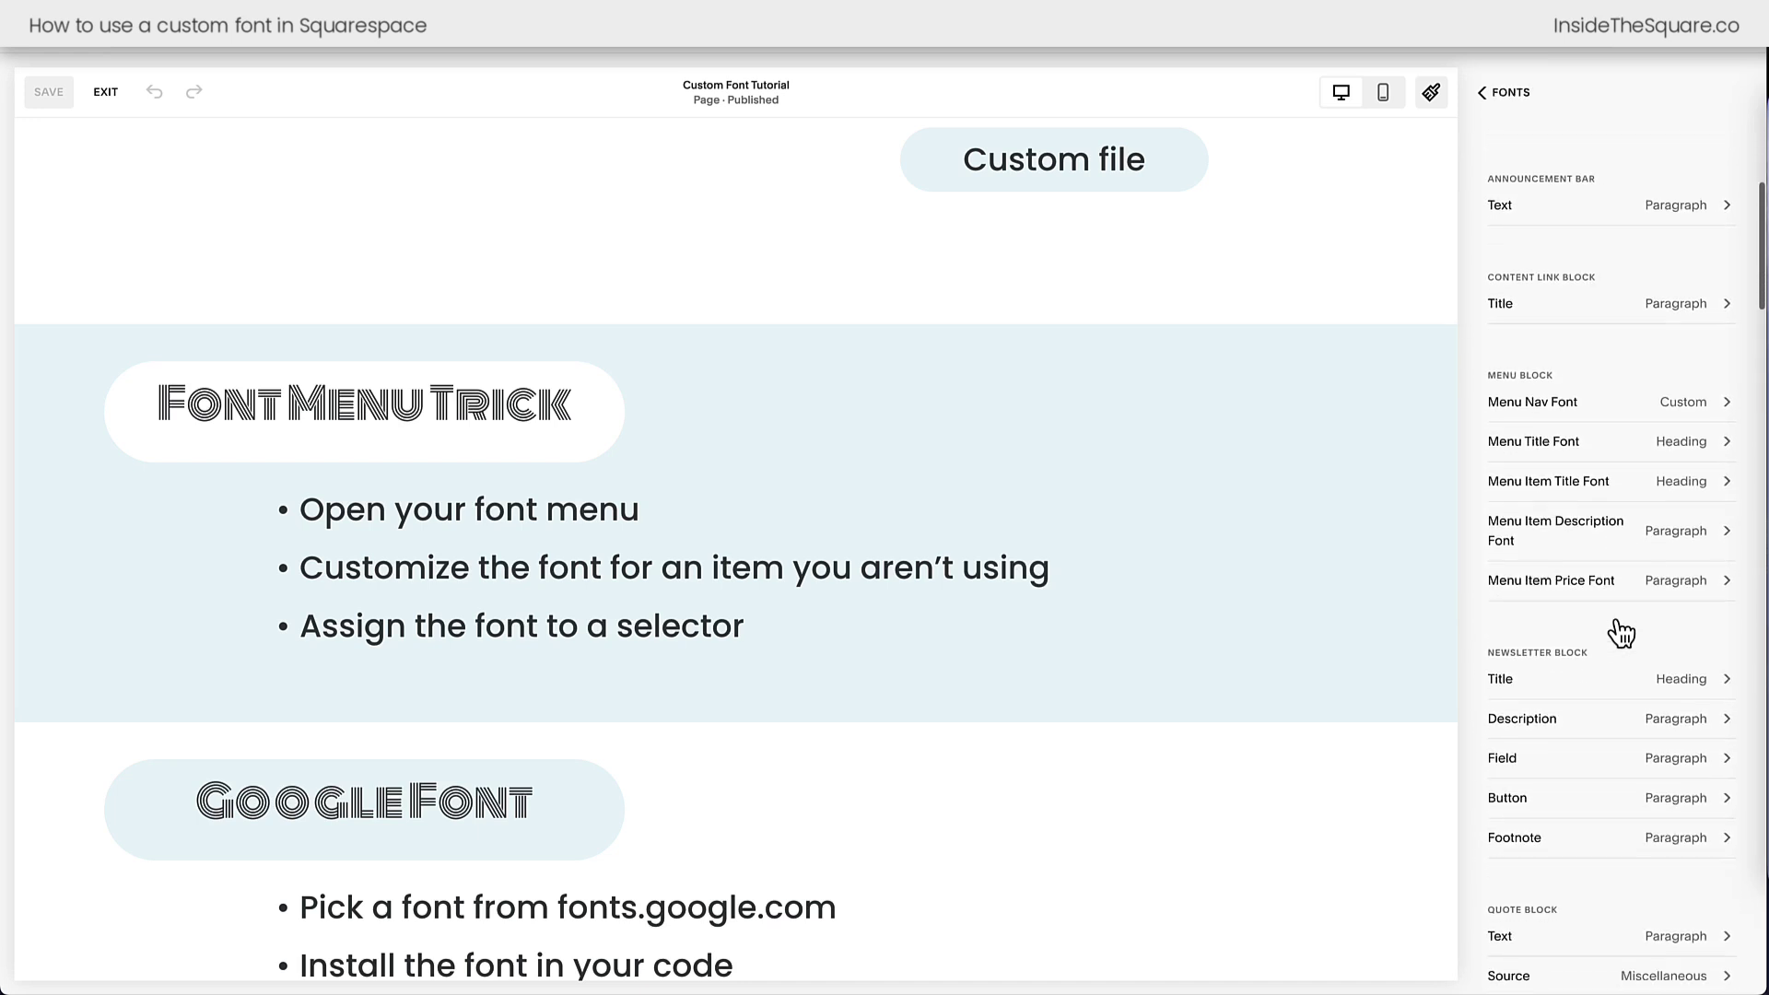
Inspect Menu Nav Font's Custom style and font list, then close Site Styles.
left_click(1605, 416)
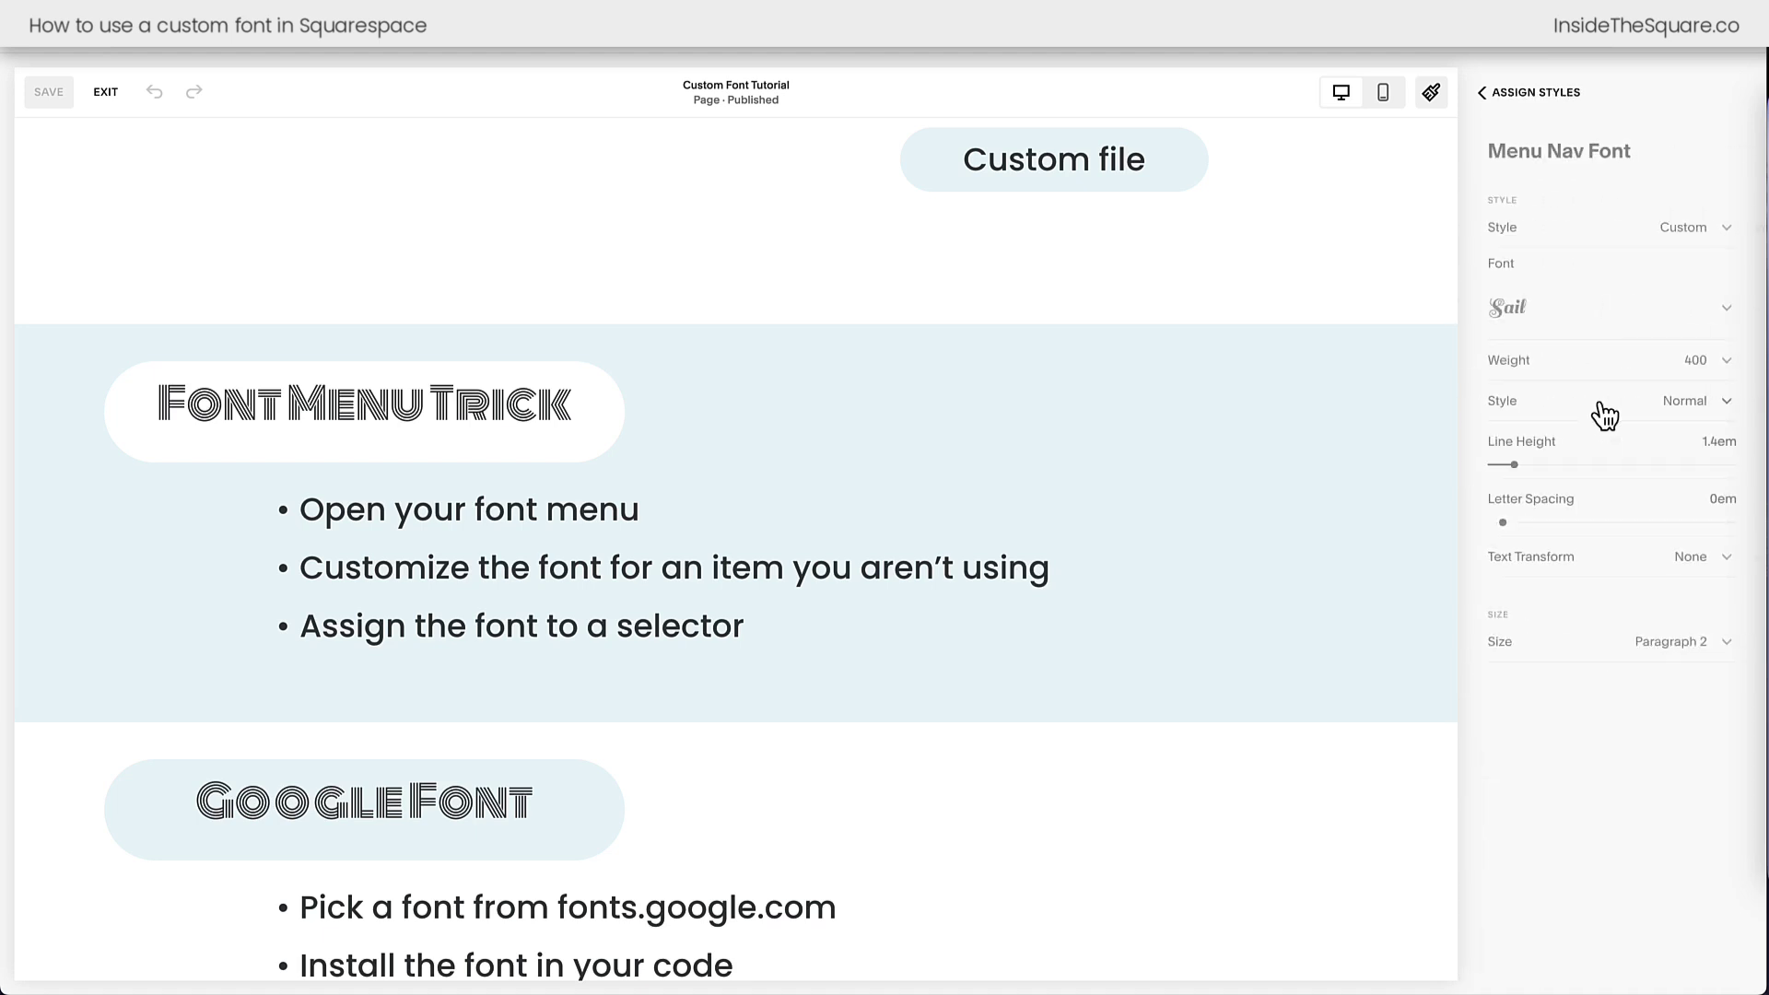
left_click(1703, 238)
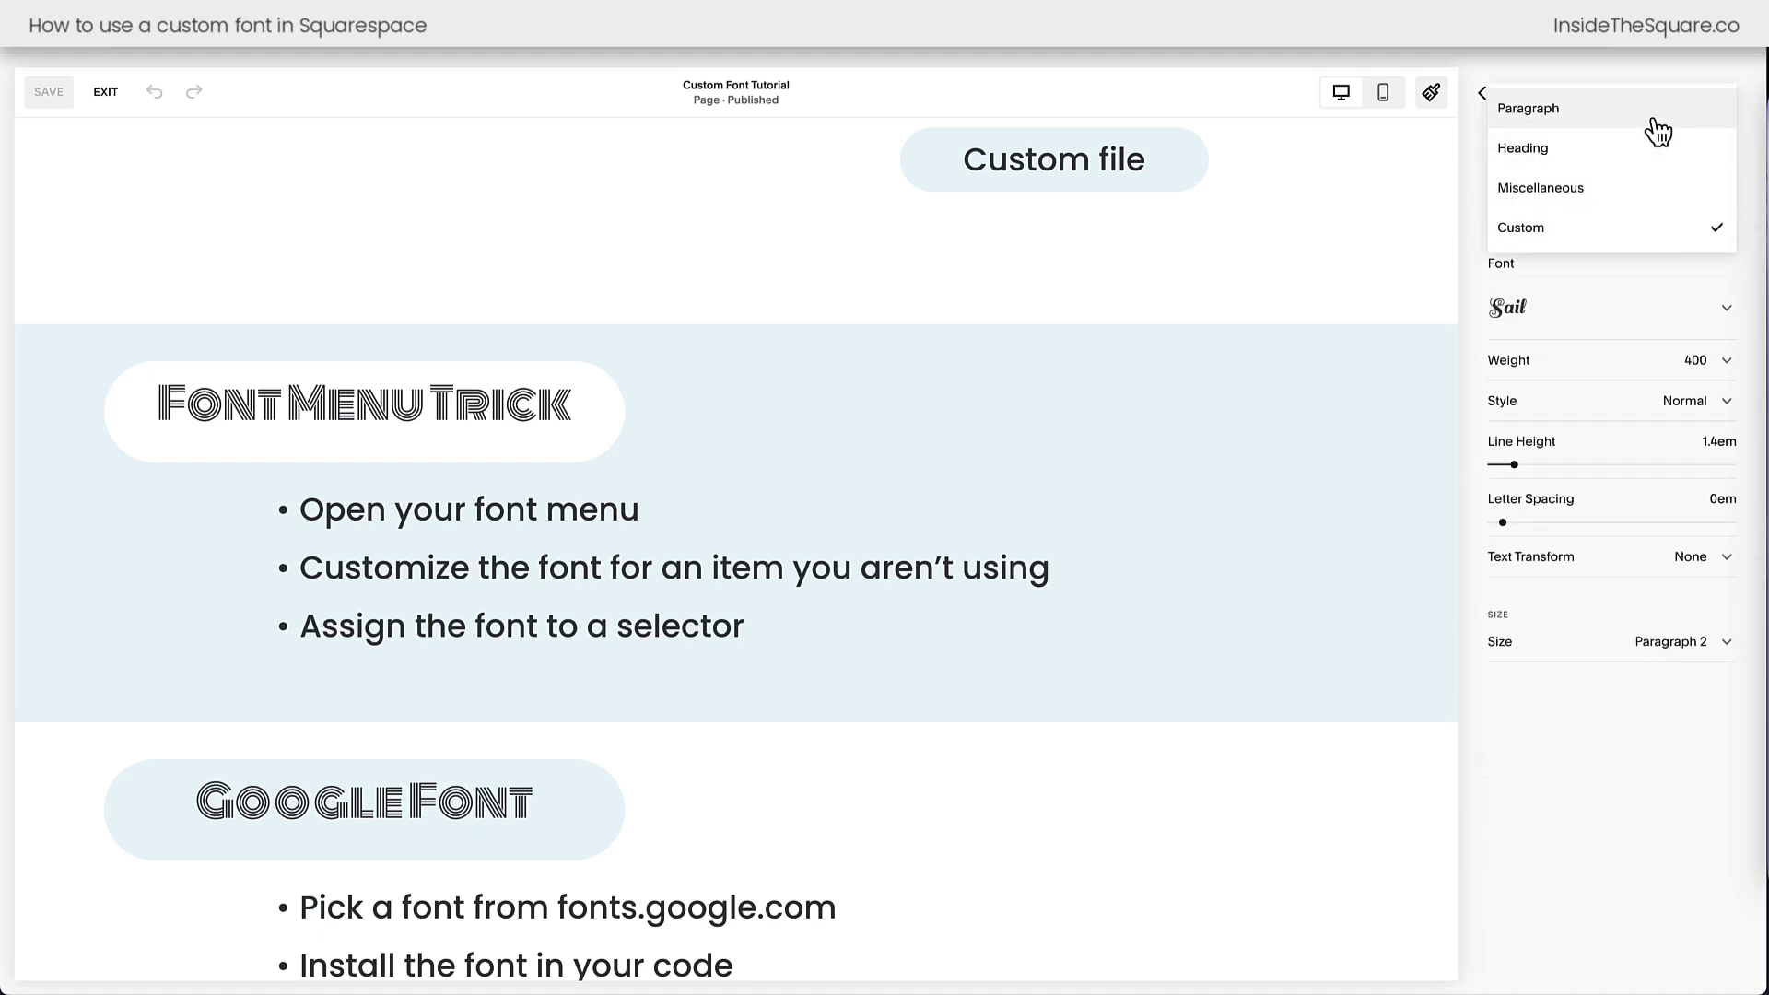
left_click(1701, 280)
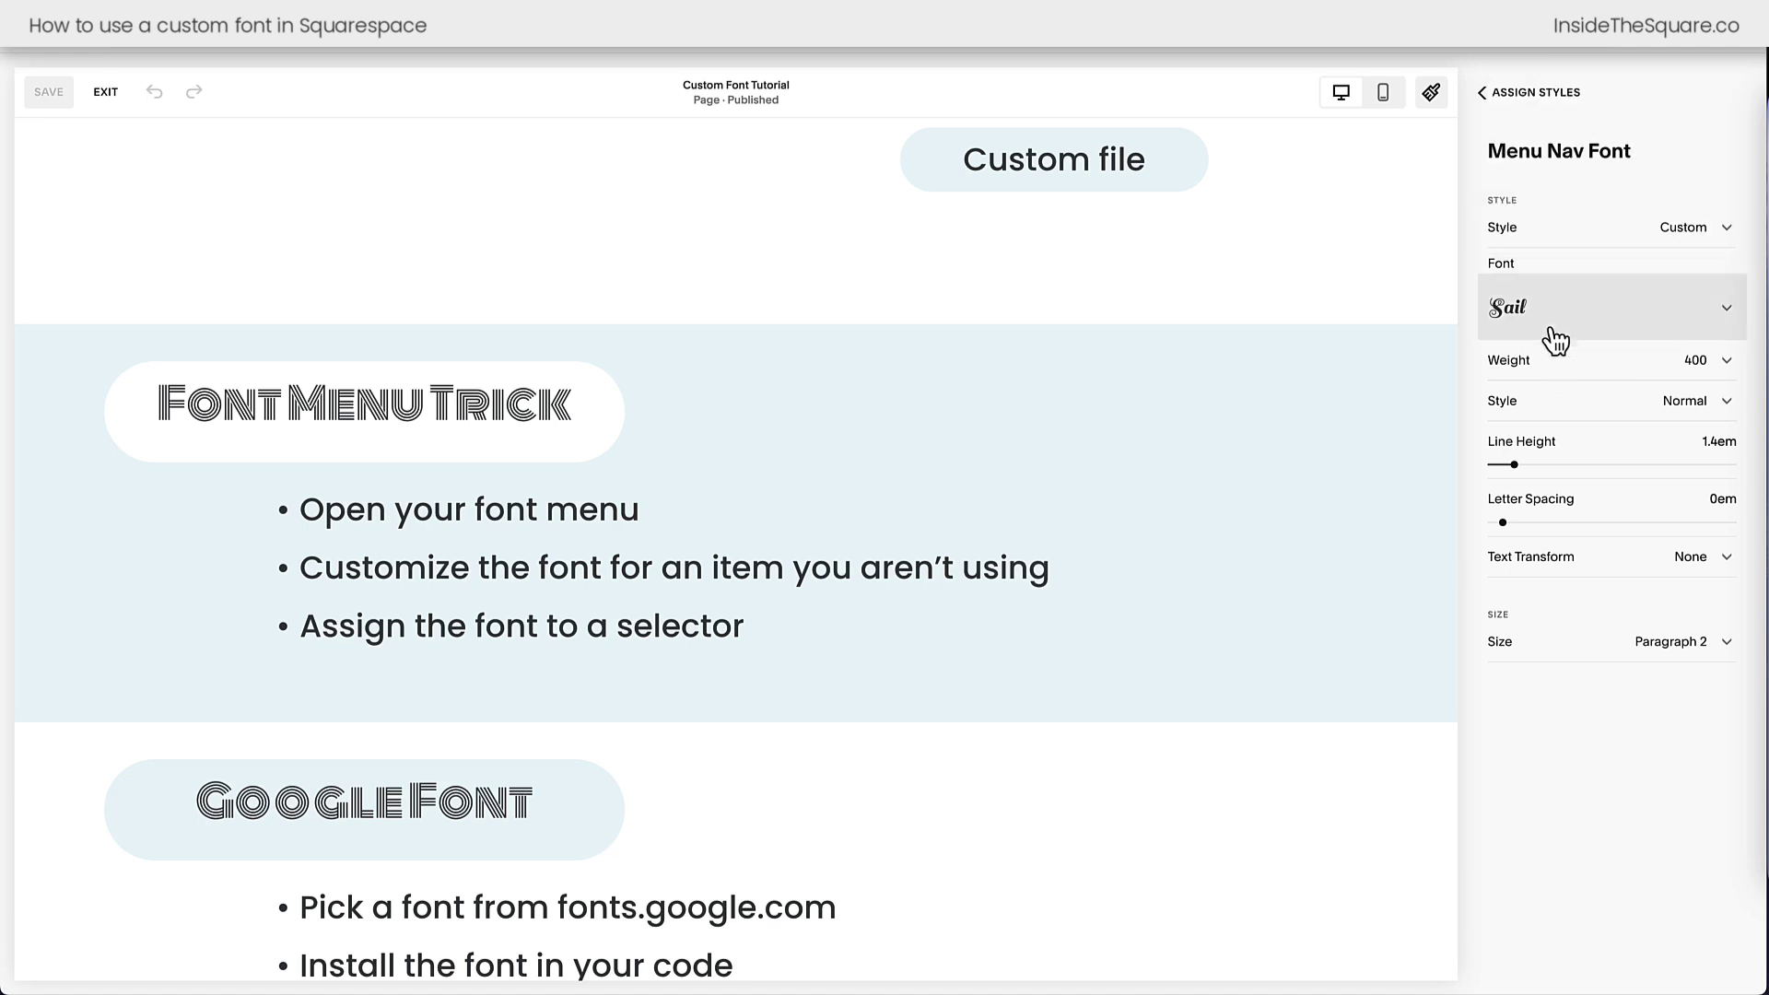
left_click(1566, 327)
scroll(1583, 498, "down", 5)
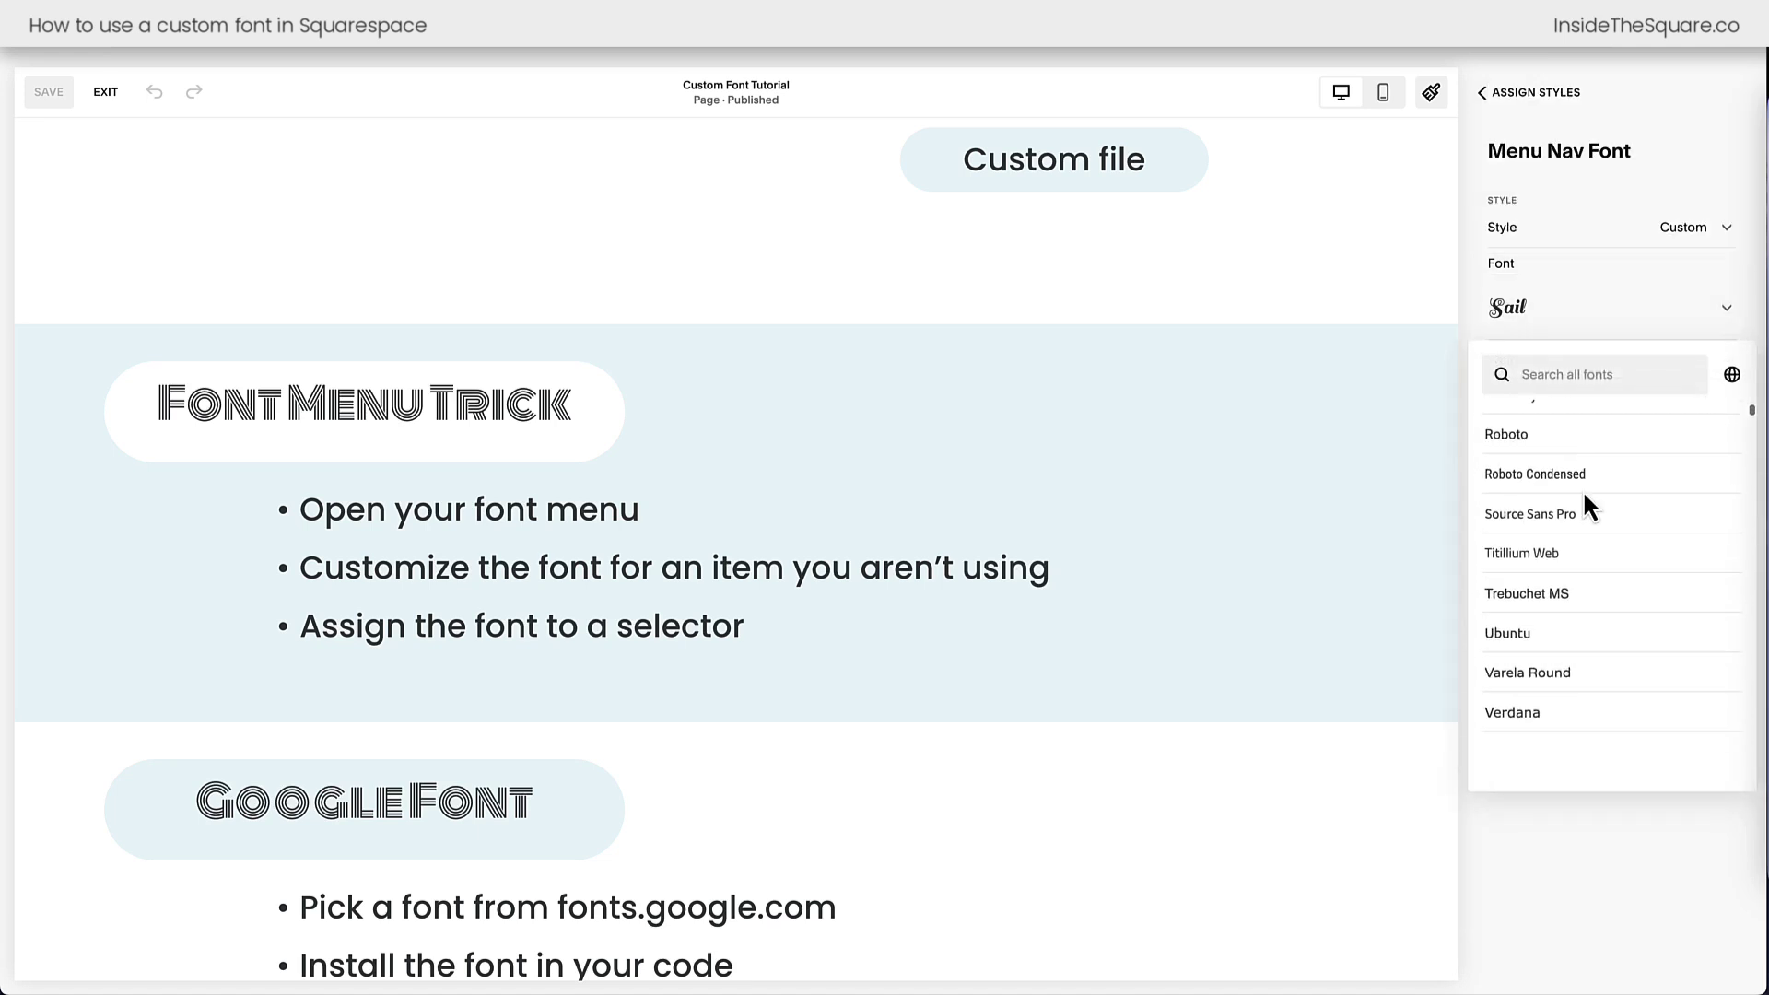
scroll(1585, 502, "up", 10)
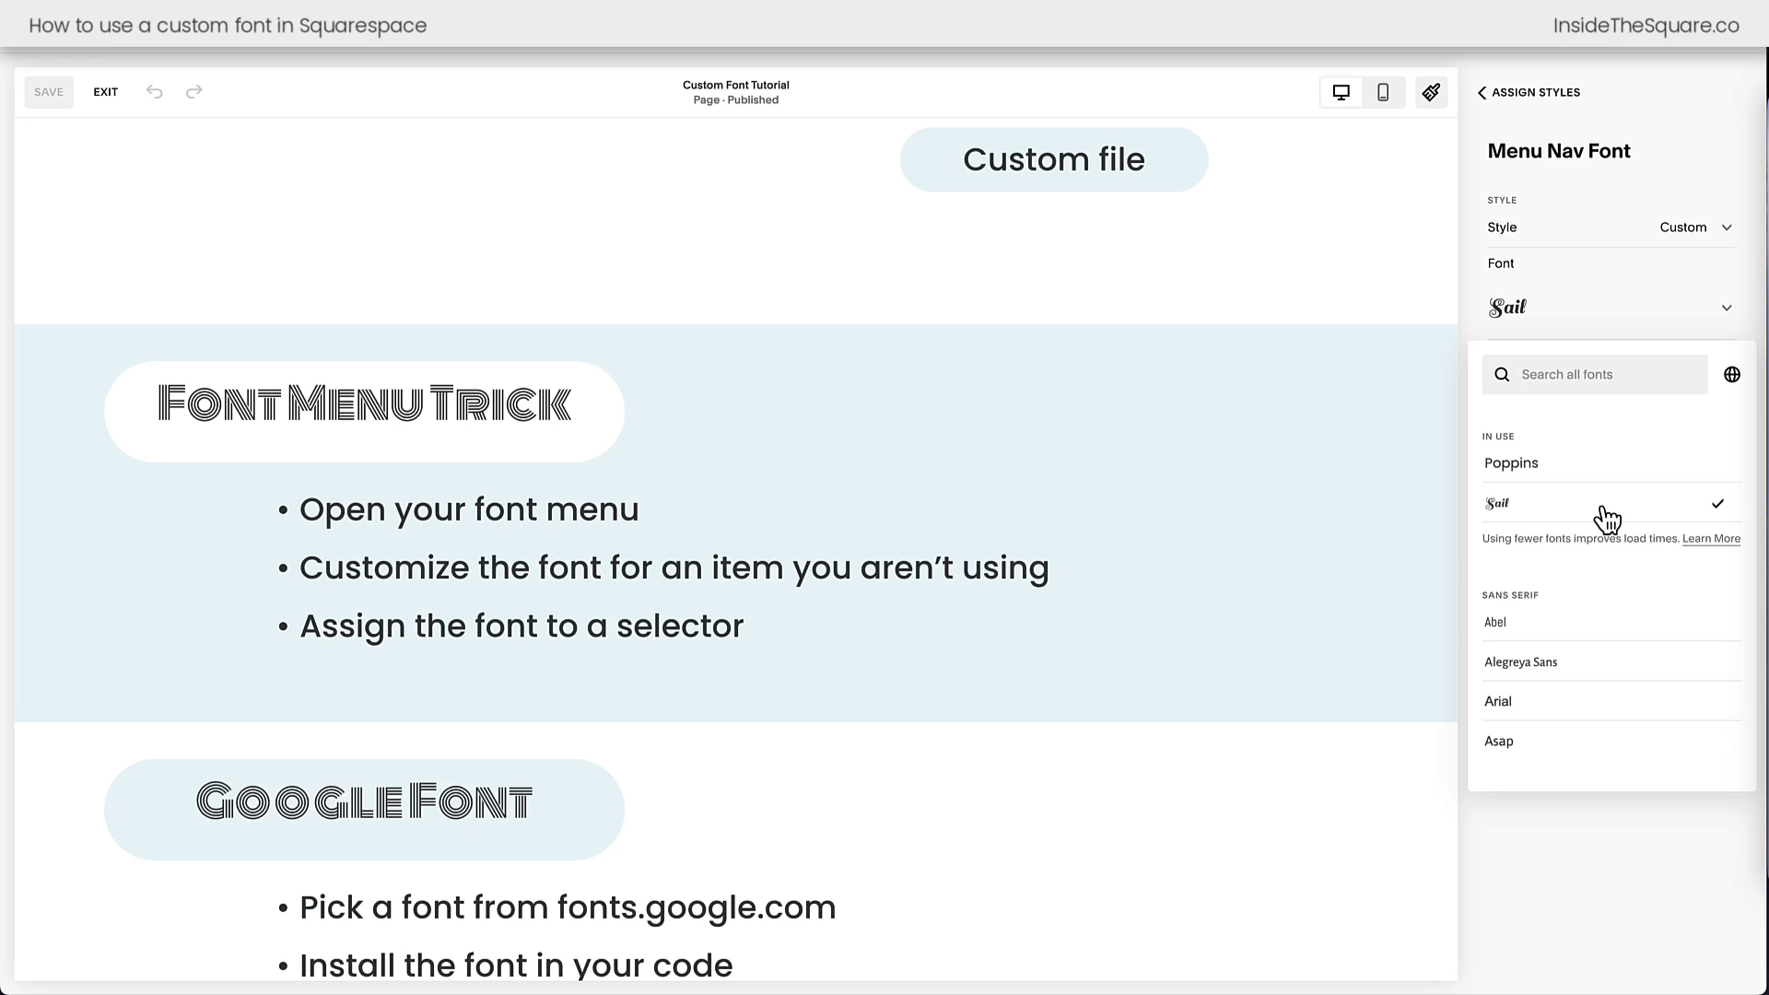
left_click(1512, 100)
left_click(1484, 92)
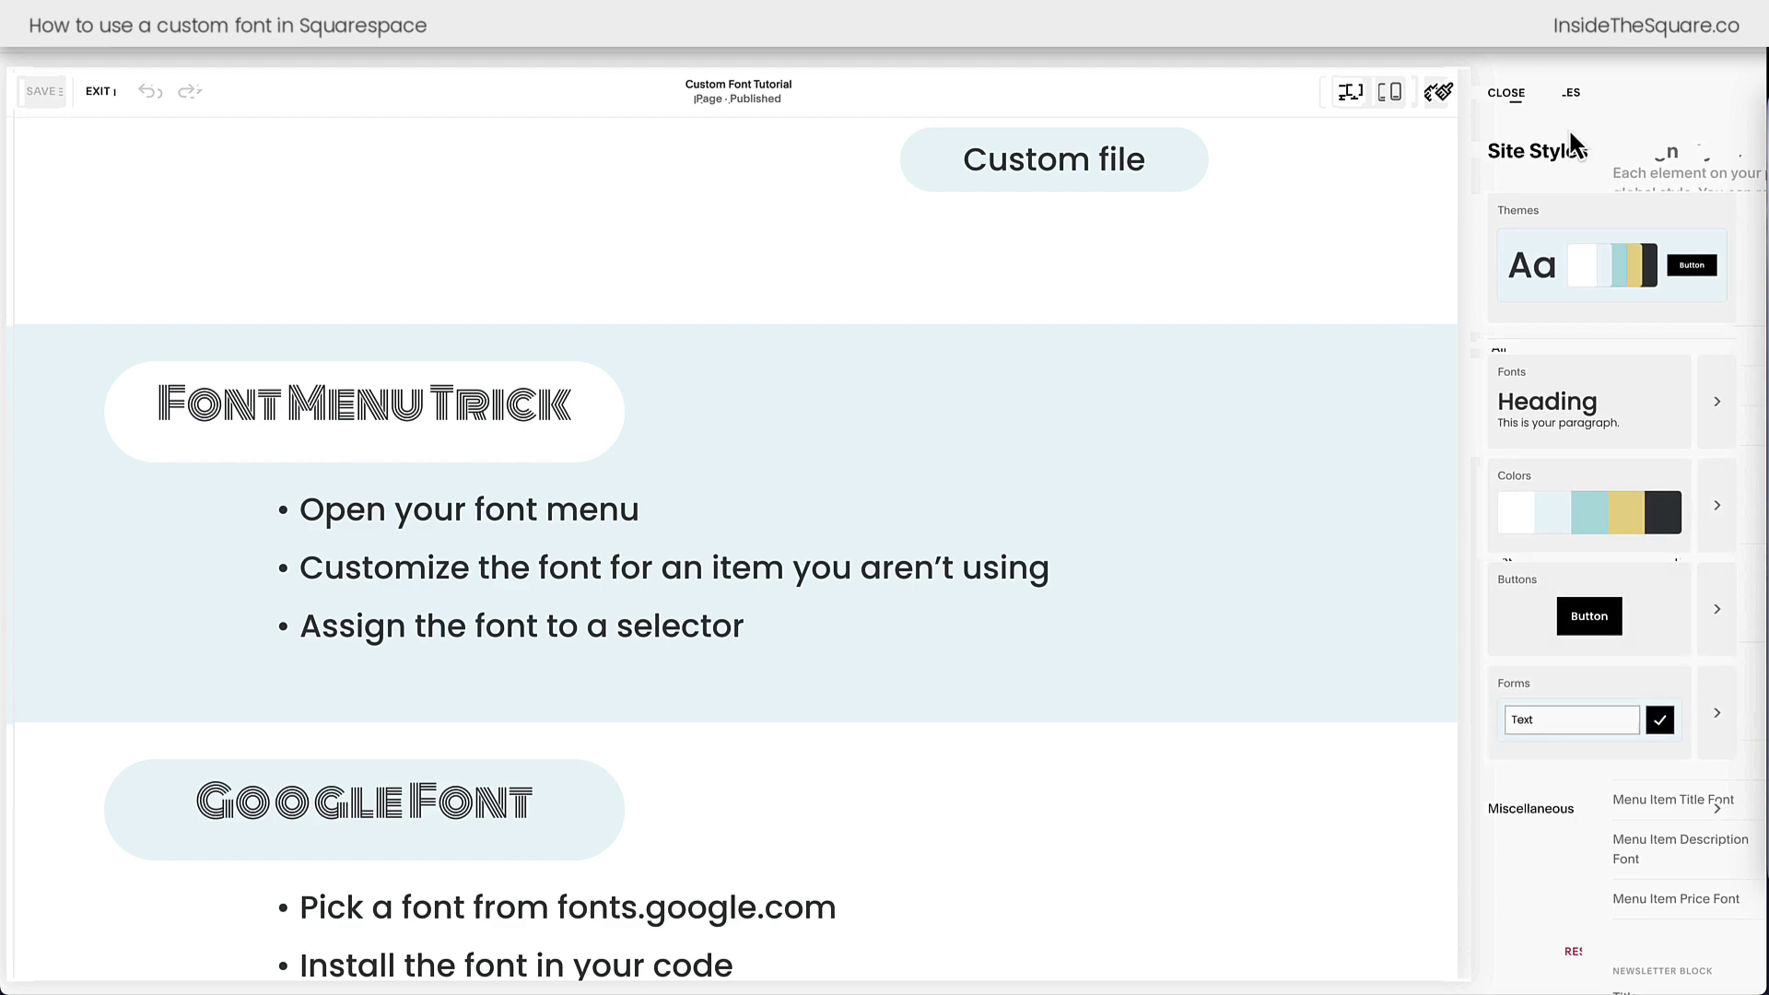
left_click(1498, 97)
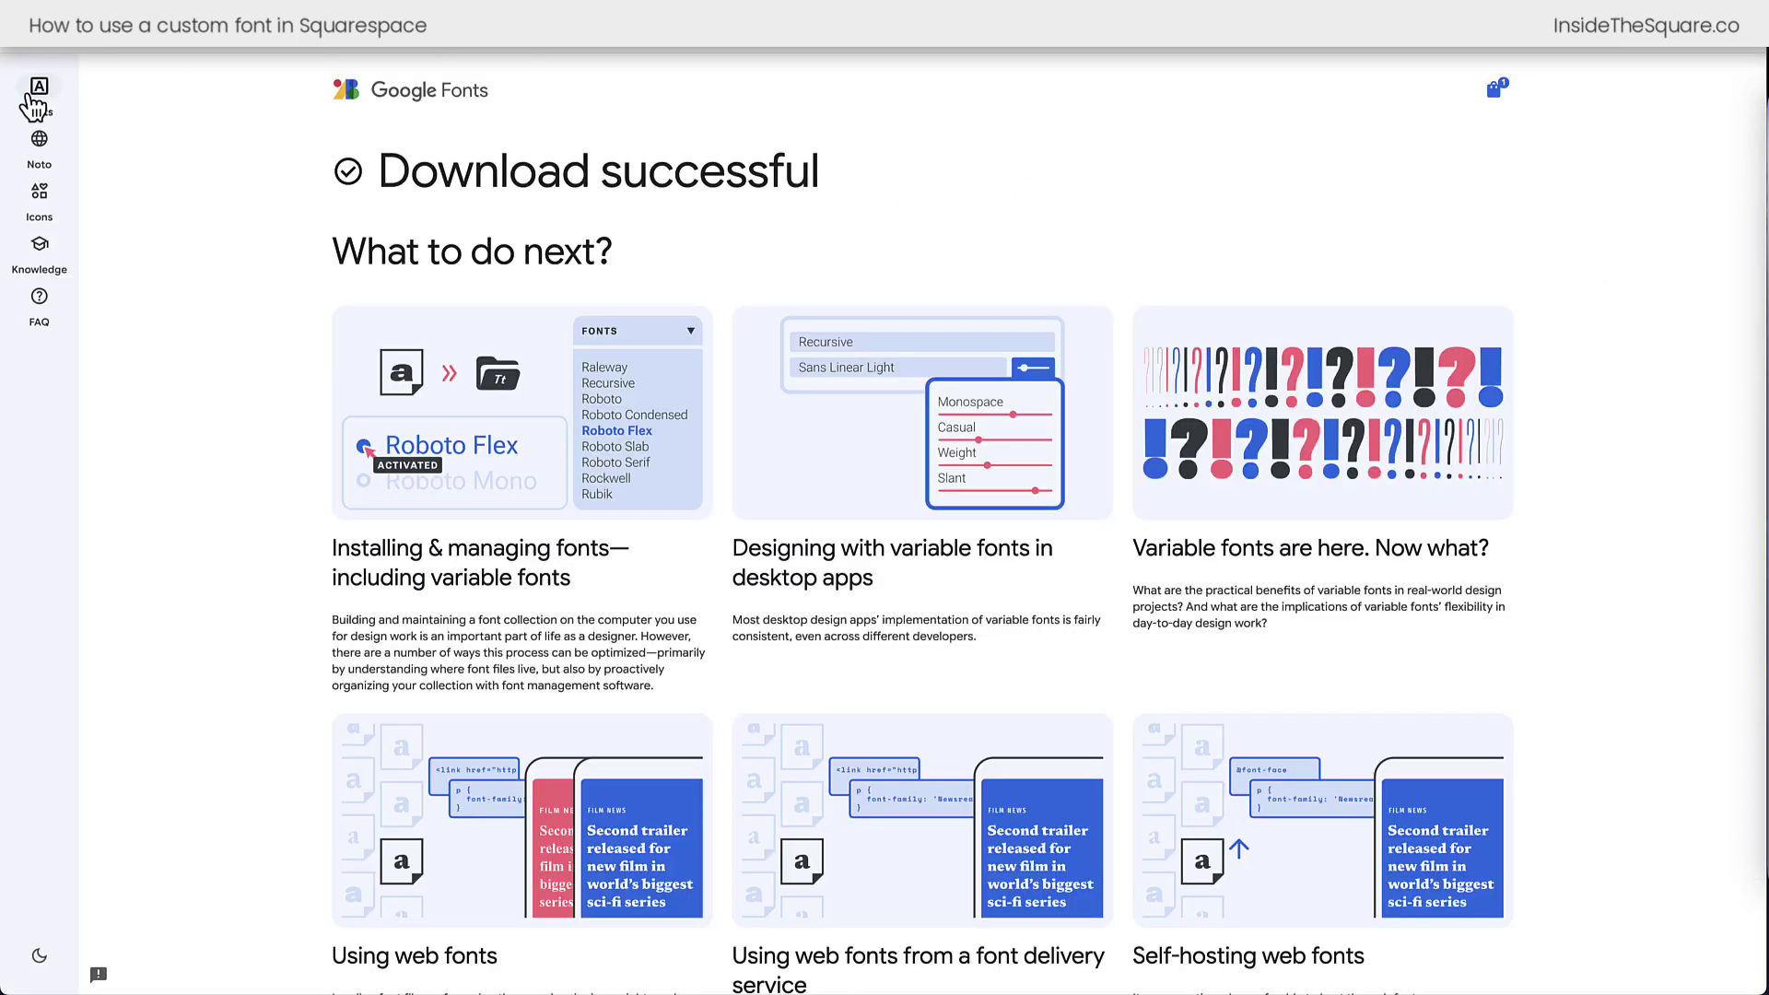
Open Monoton from the filtered Google Fonts list and add it with Get font.
left_click(33, 95)
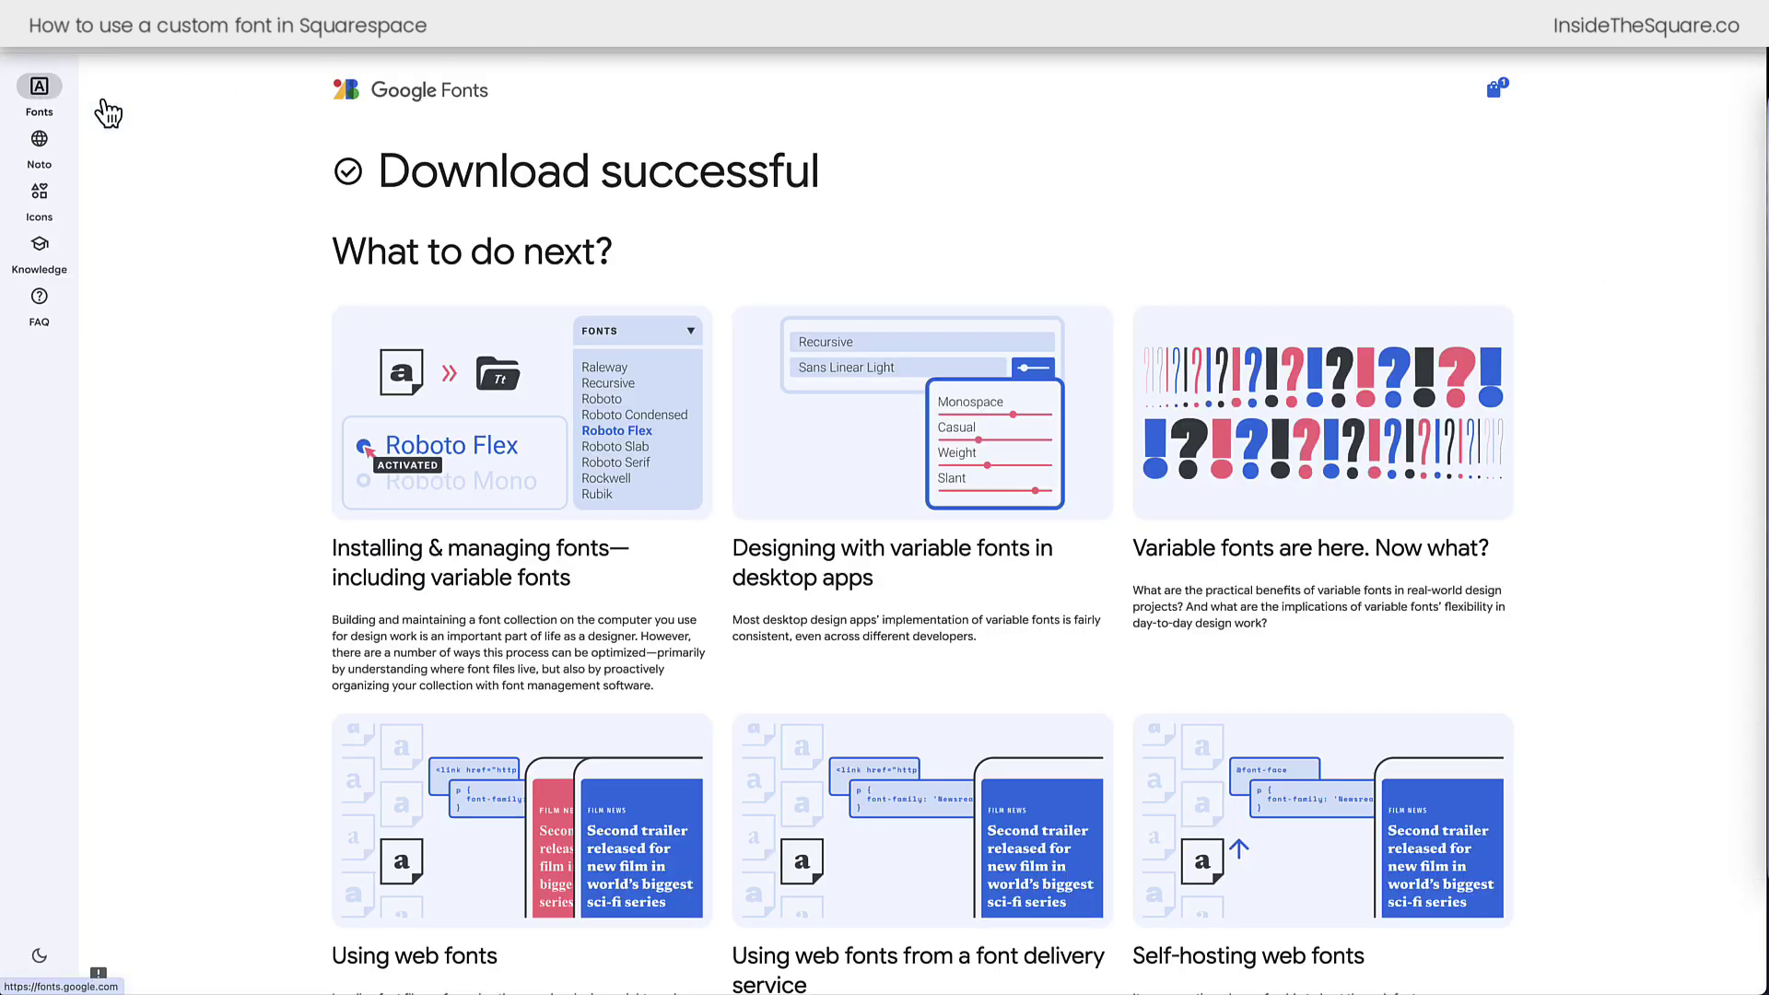
scroll(772, 415, "down", 5)
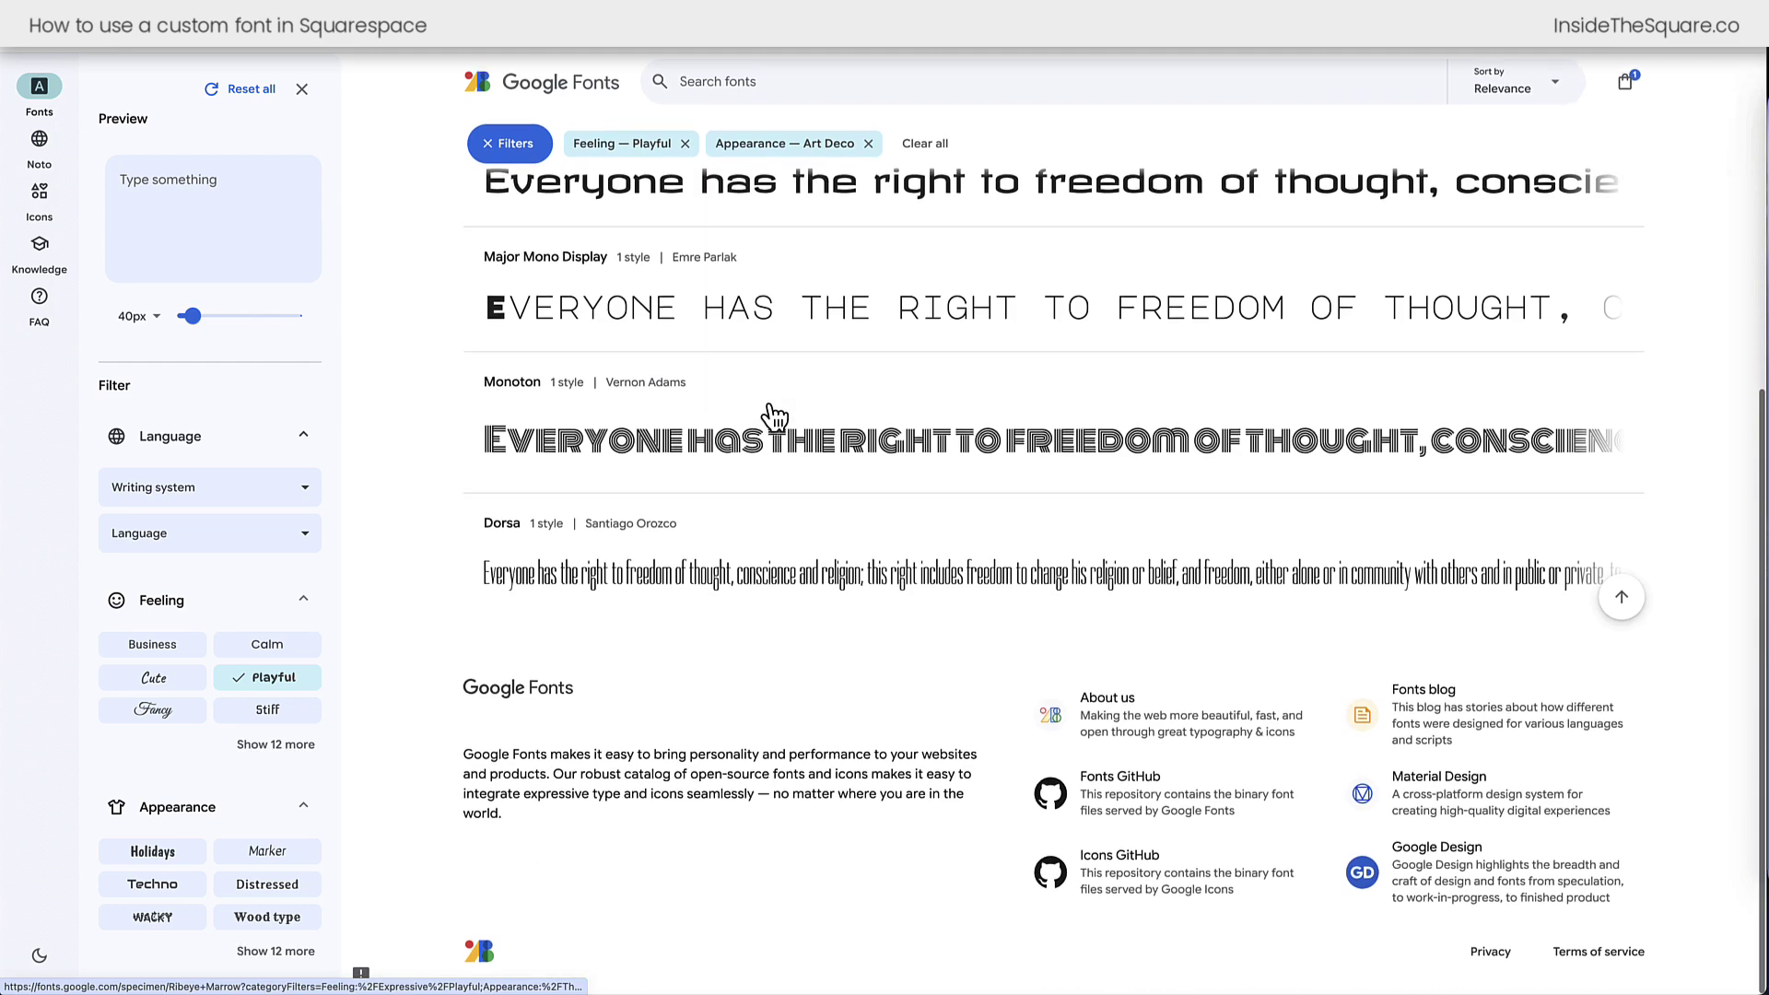
scroll(774, 416, "up", 2)
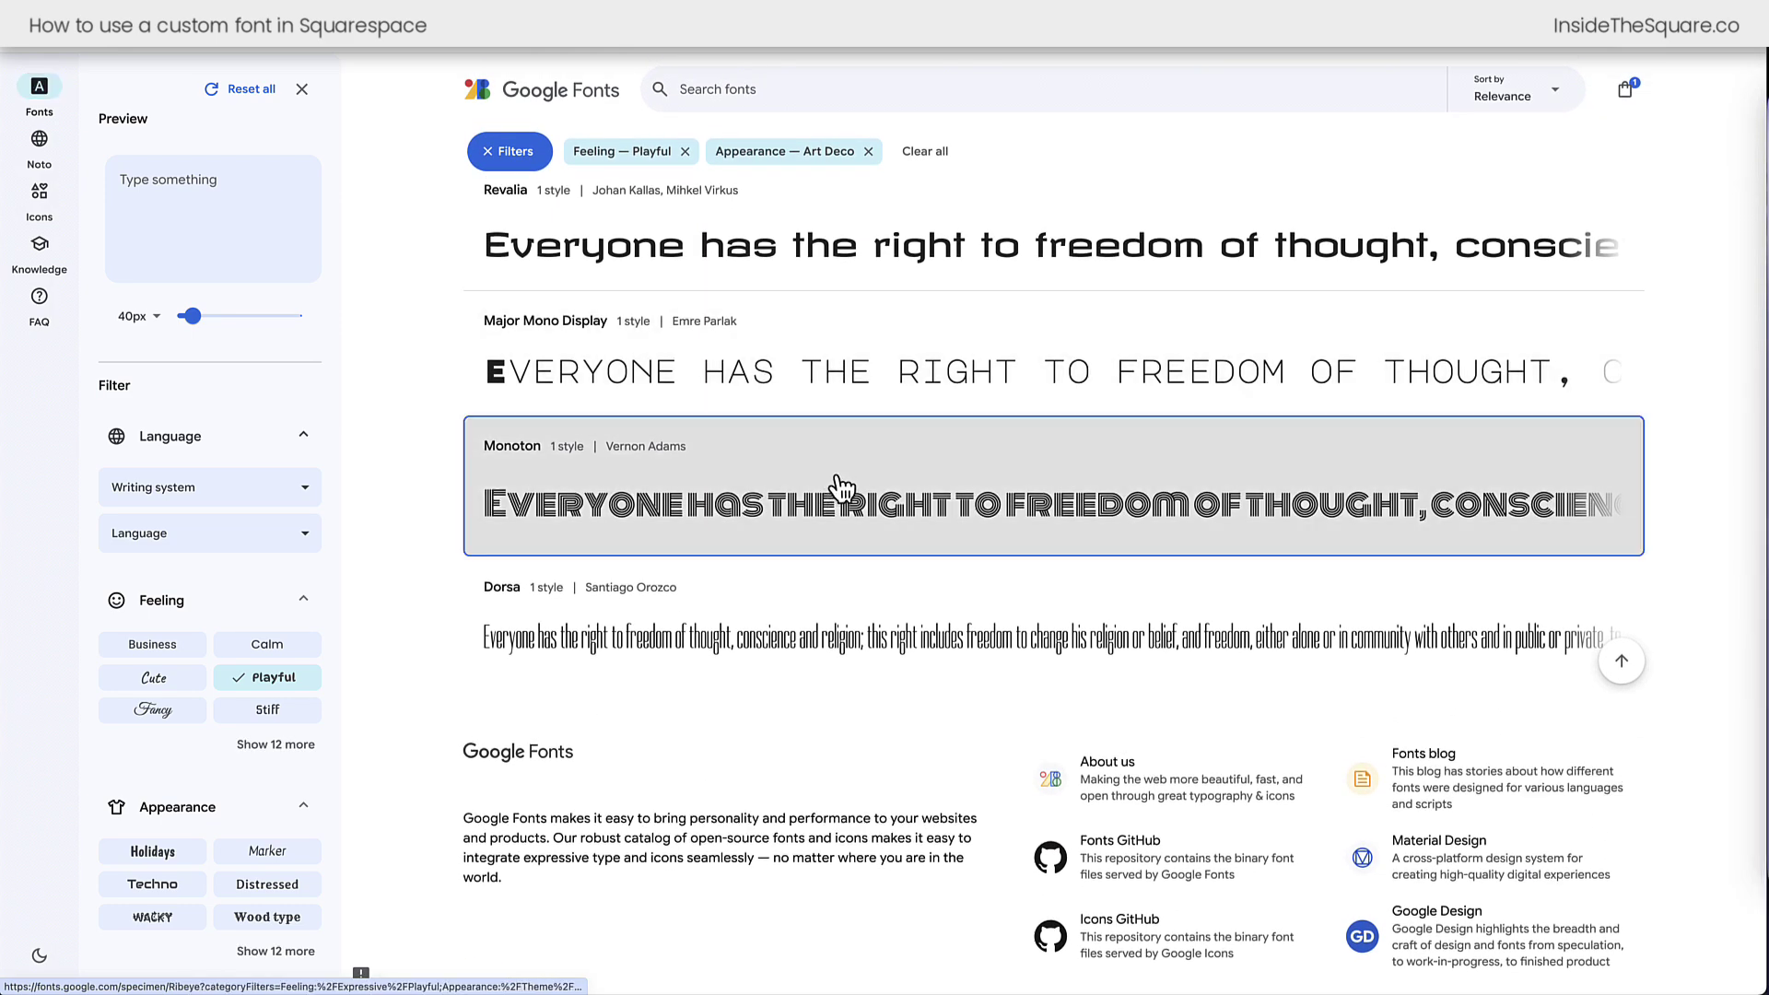
left_click(835, 489)
left_click(1477, 150)
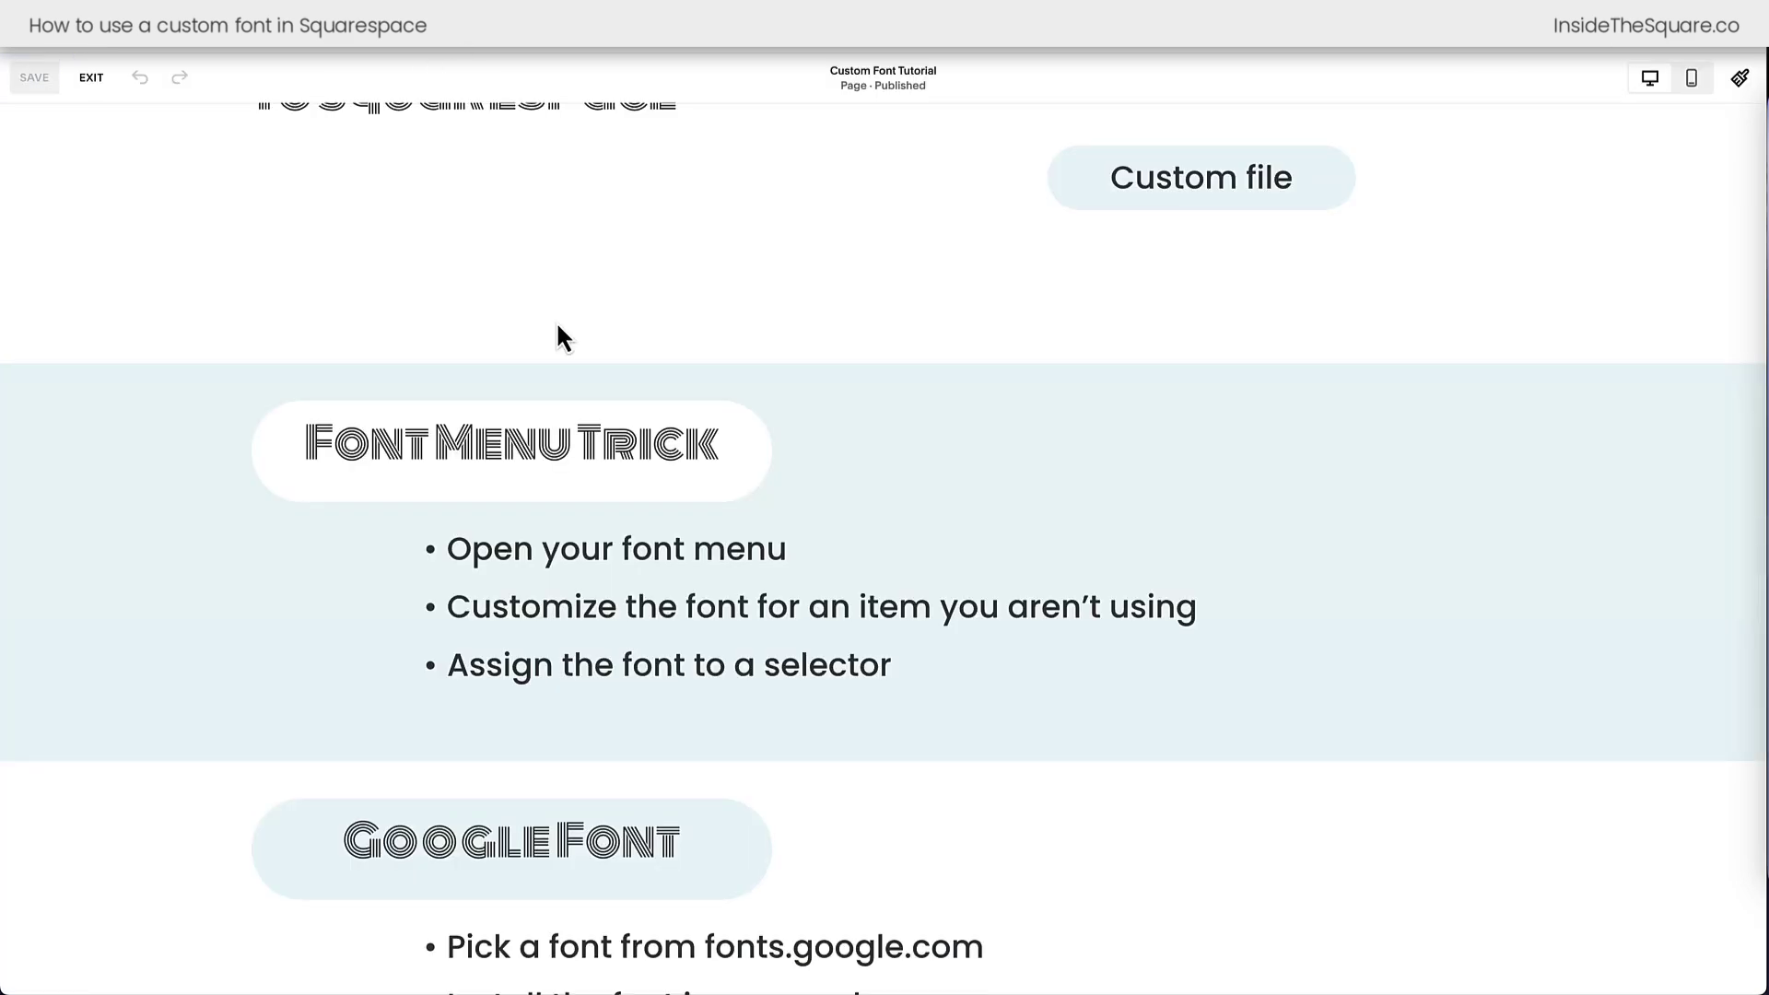
scroll(672, 544, "down", 8)
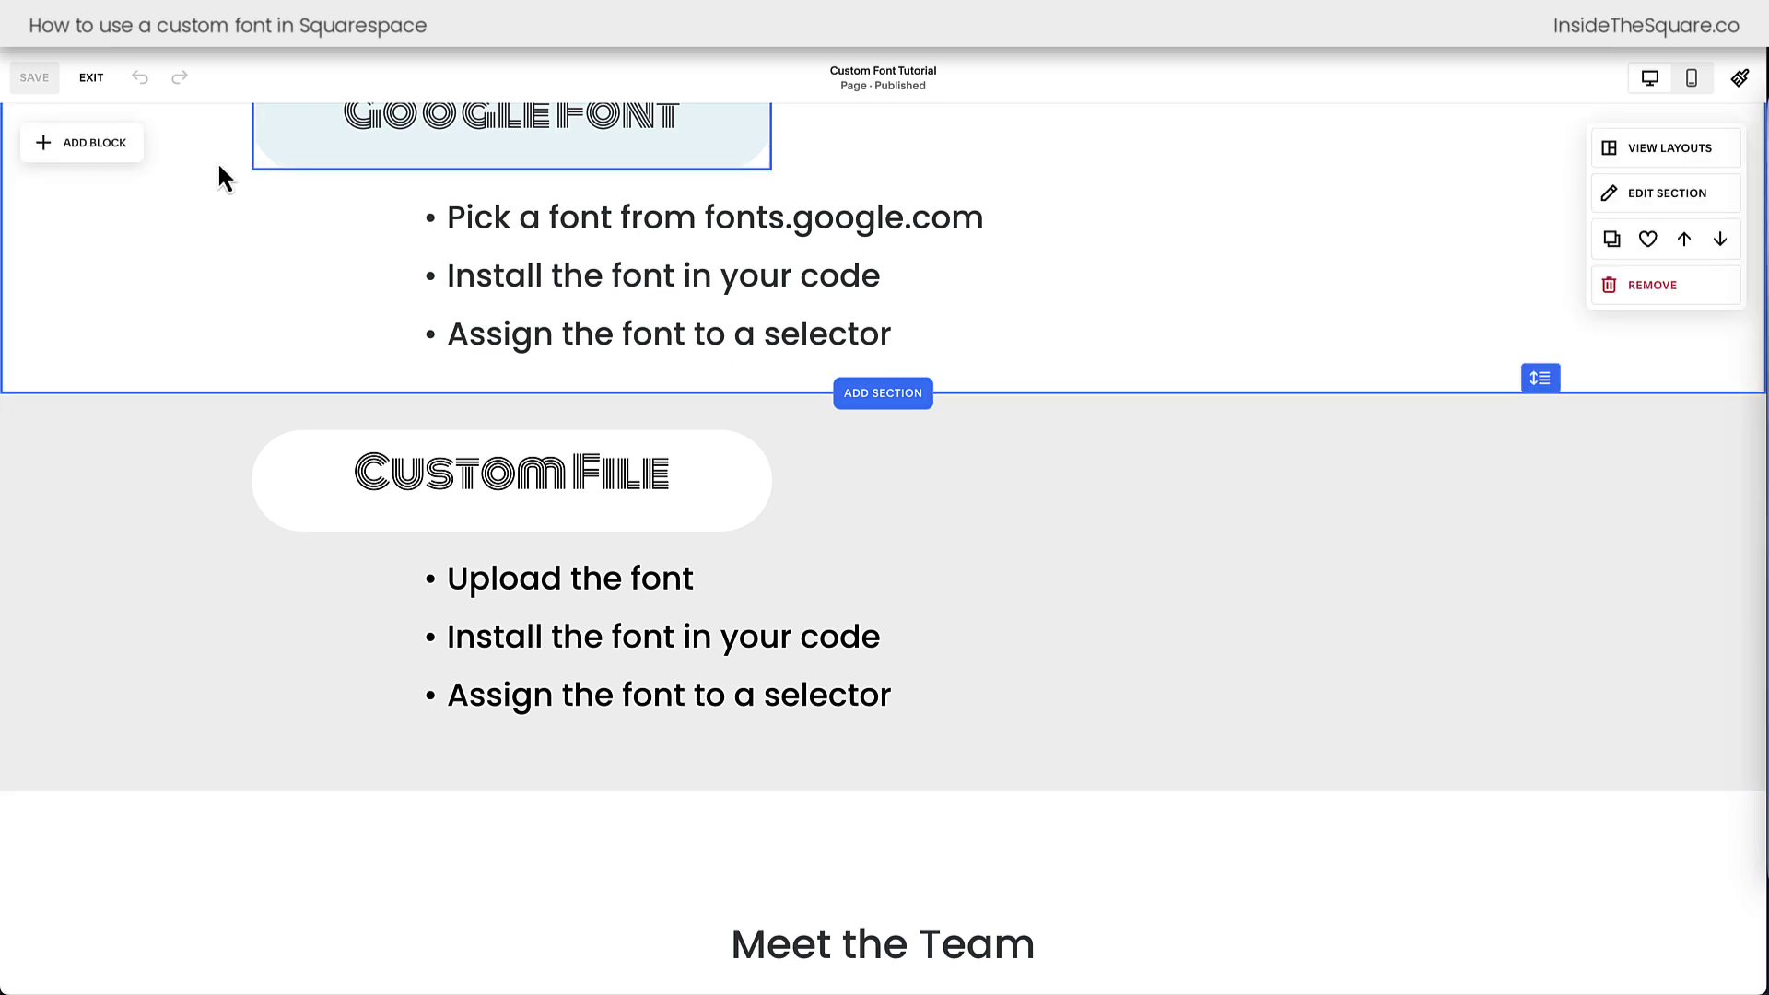
Exit page editing and navigate through Website Tools back to the Custom CSS editor.
left_click(97, 77)
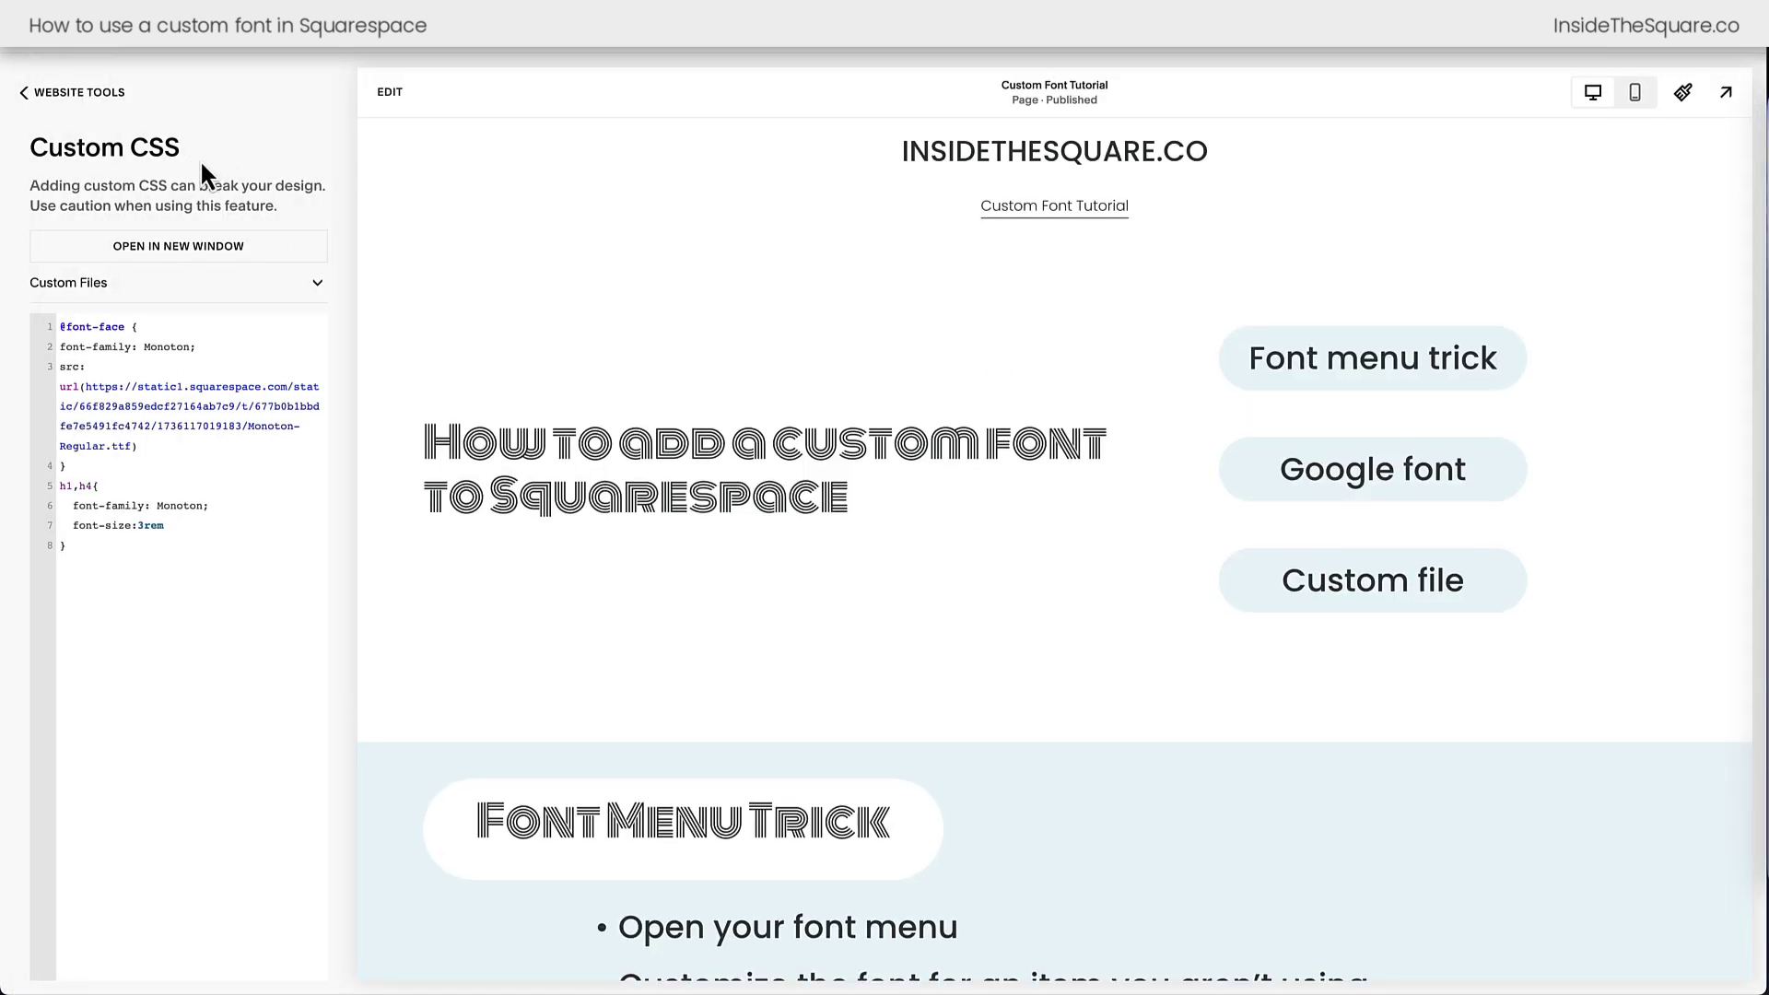
left_click(59, 94)
left_click(59, 93)
left_click(44, 92)
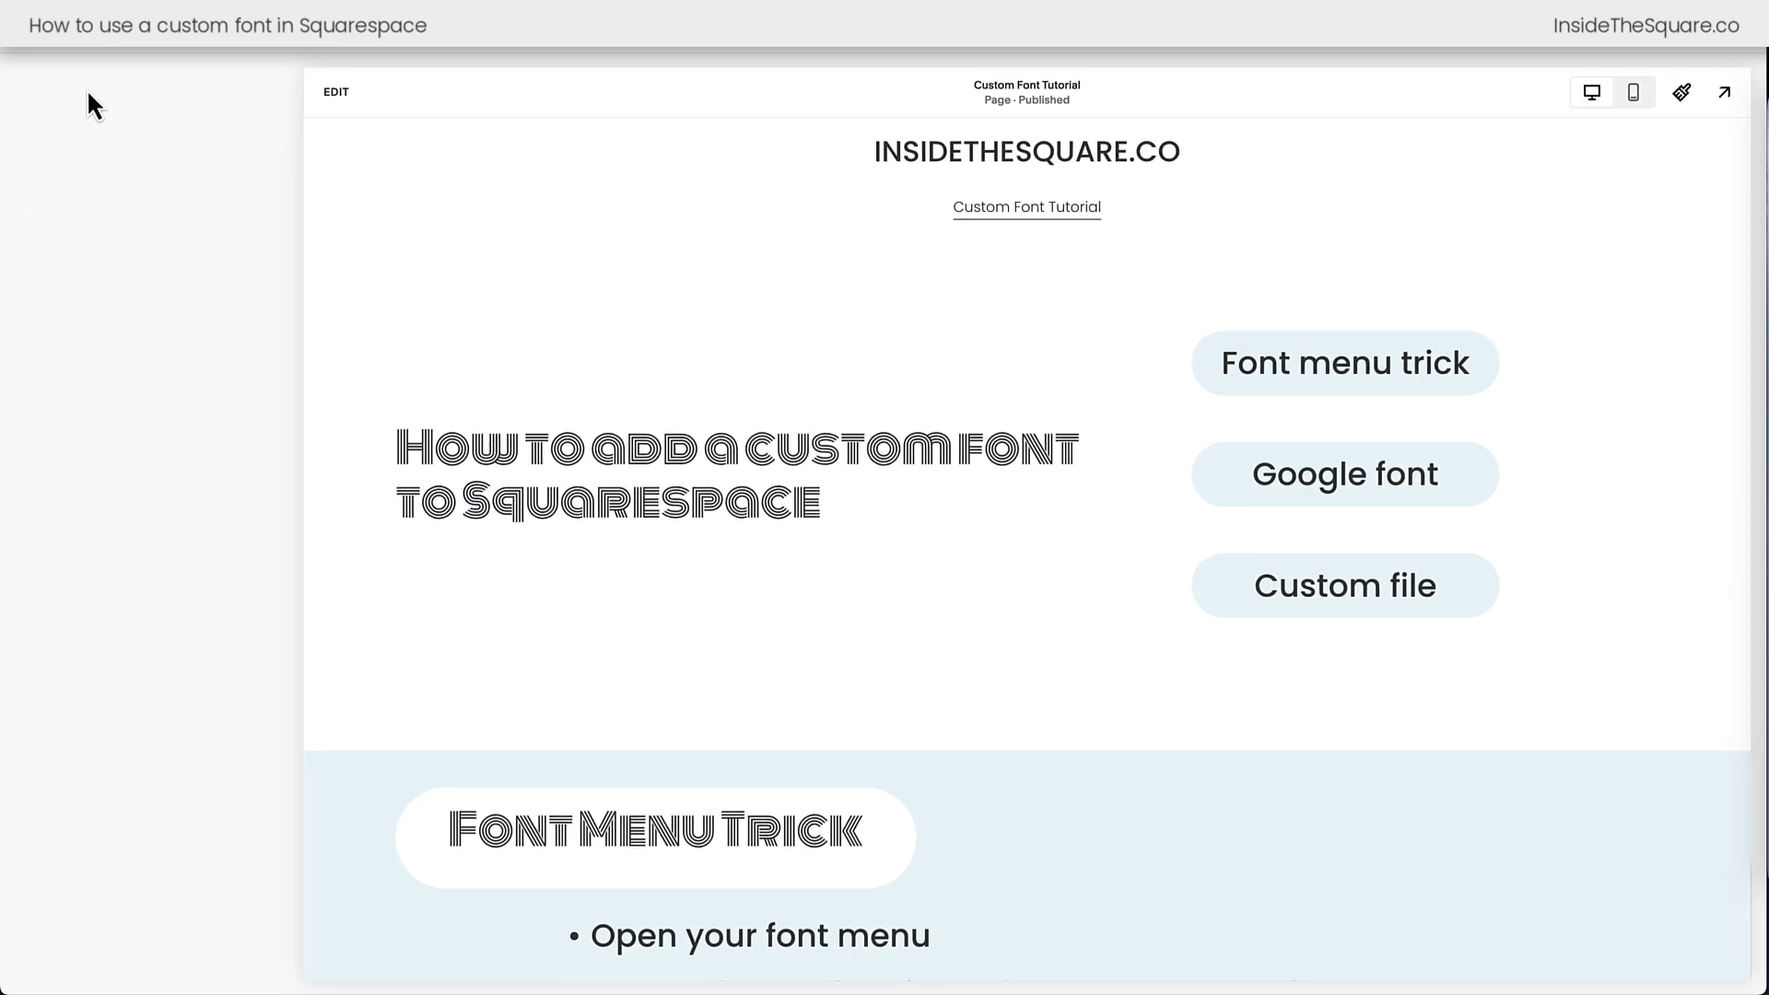
left_click(127, 210)
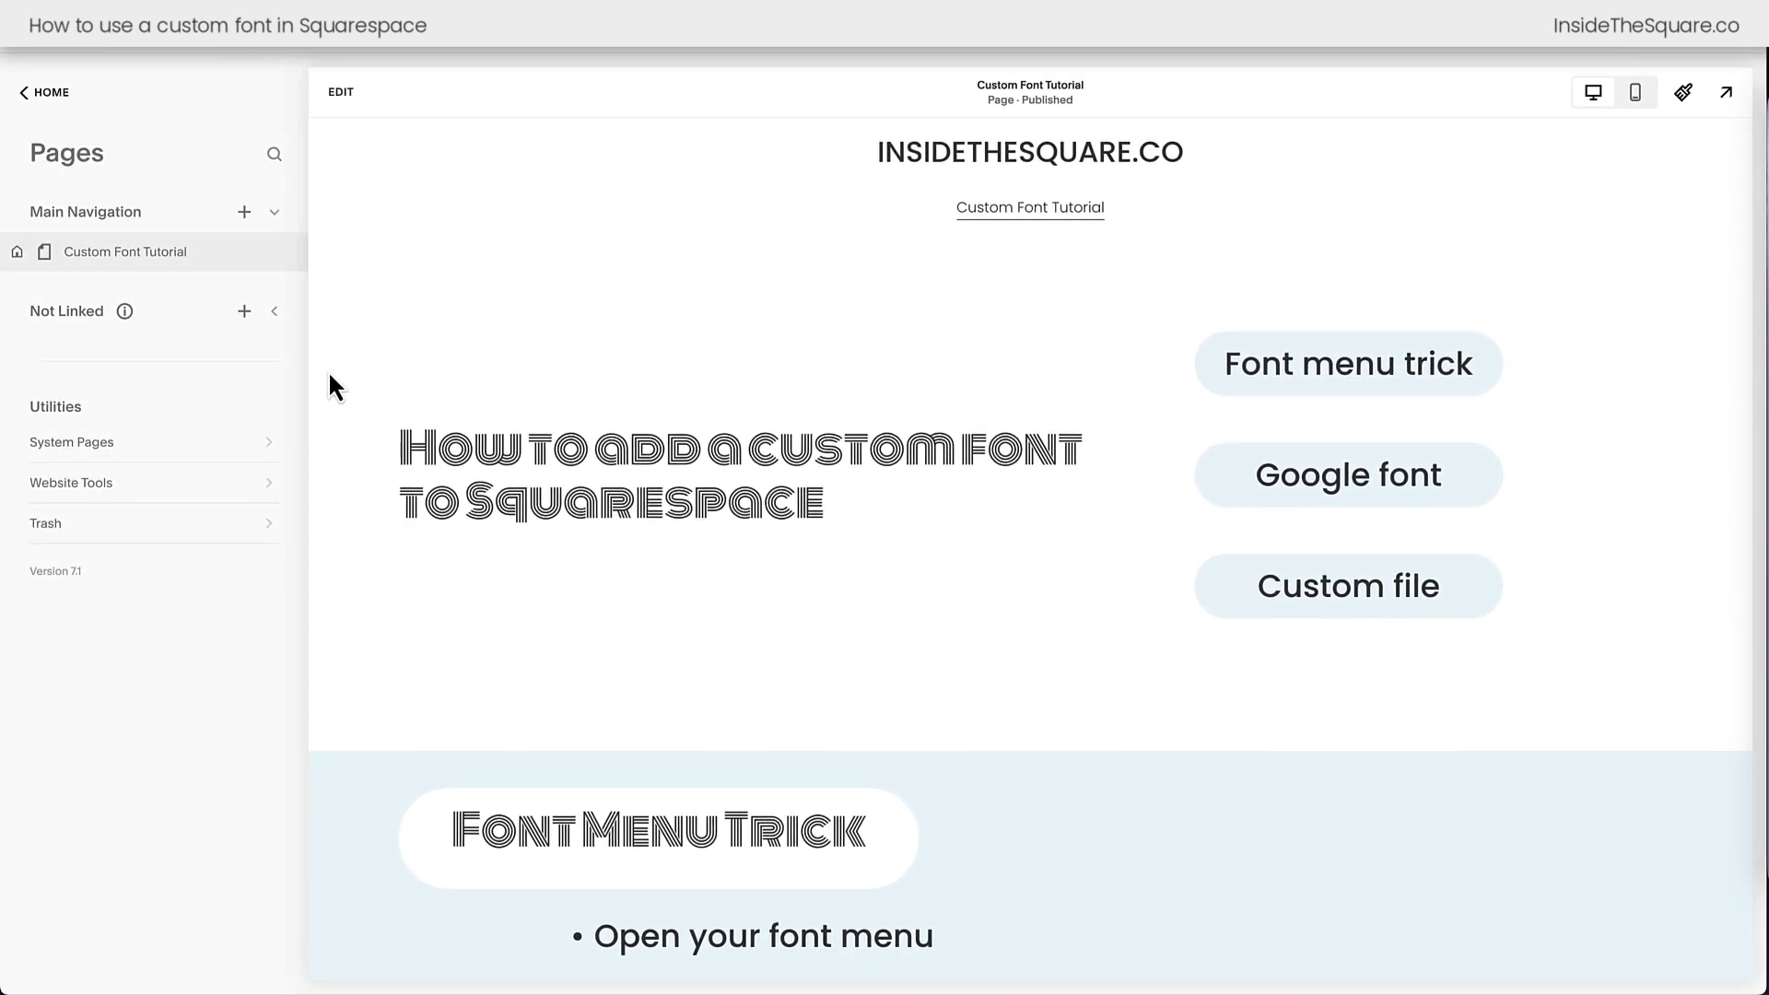
left_click(214, 488)
left_click(206, 241)
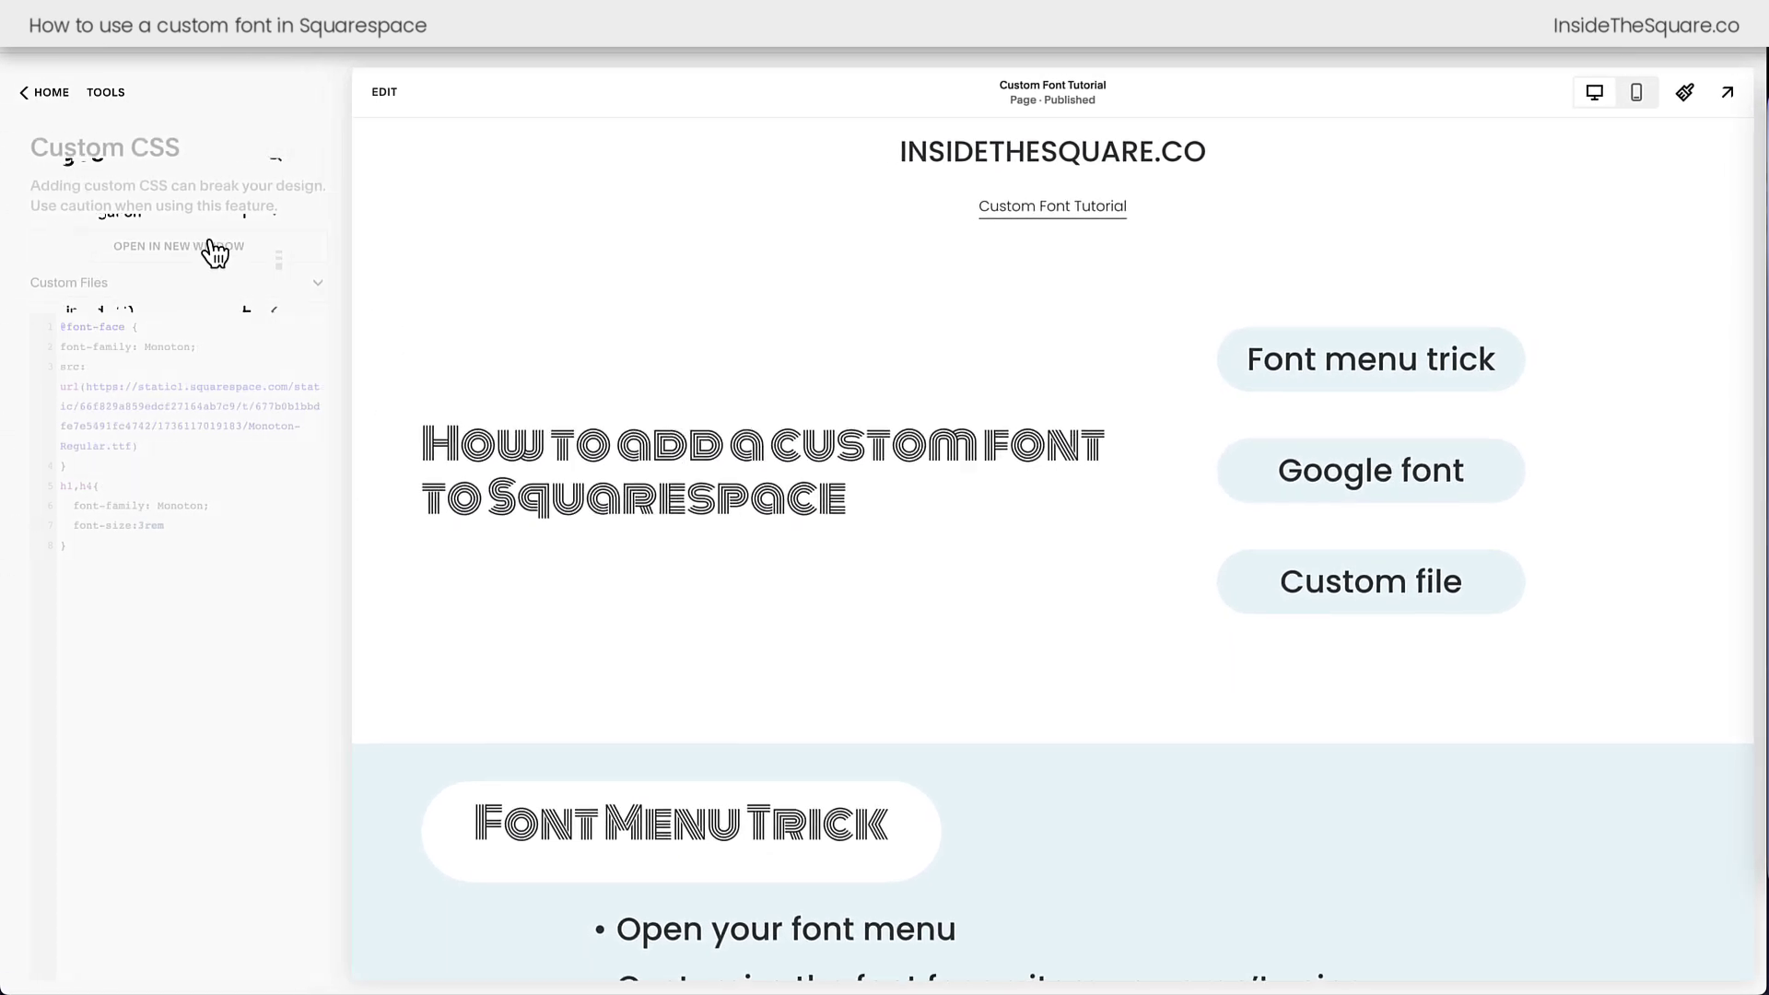
left_click(231, 297)
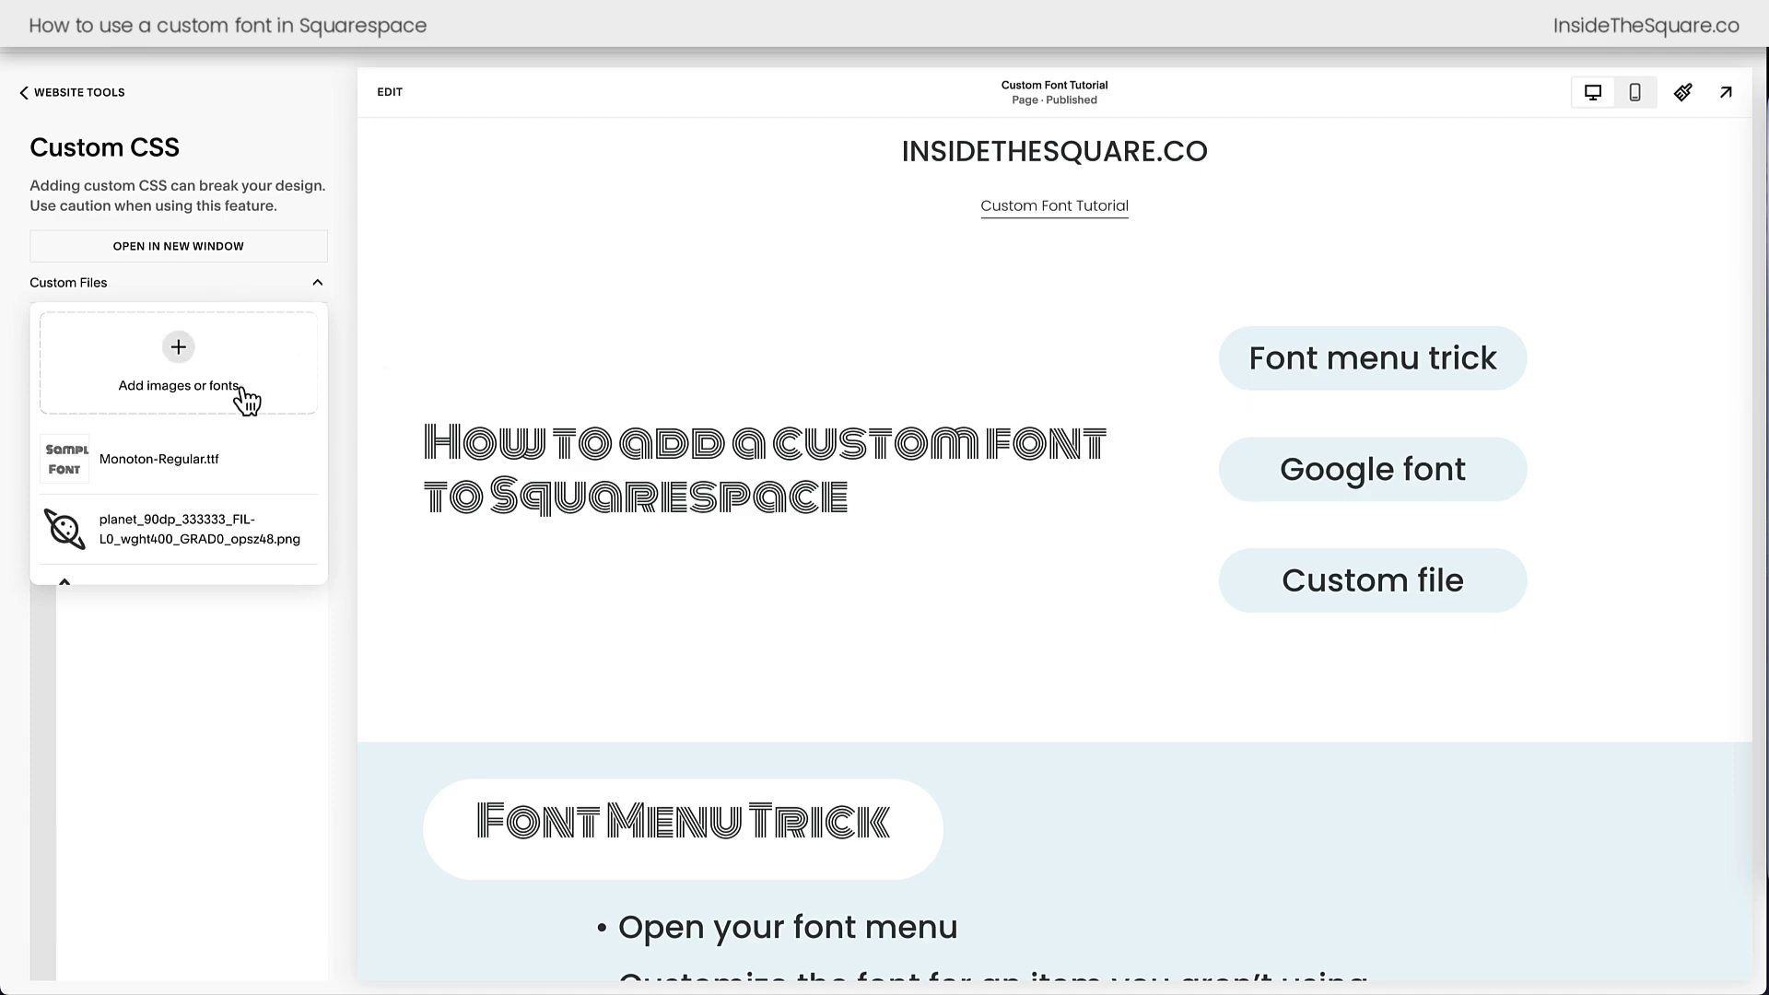
left_click(229, 654)
left_click_drag(63, 465, 20, 349)
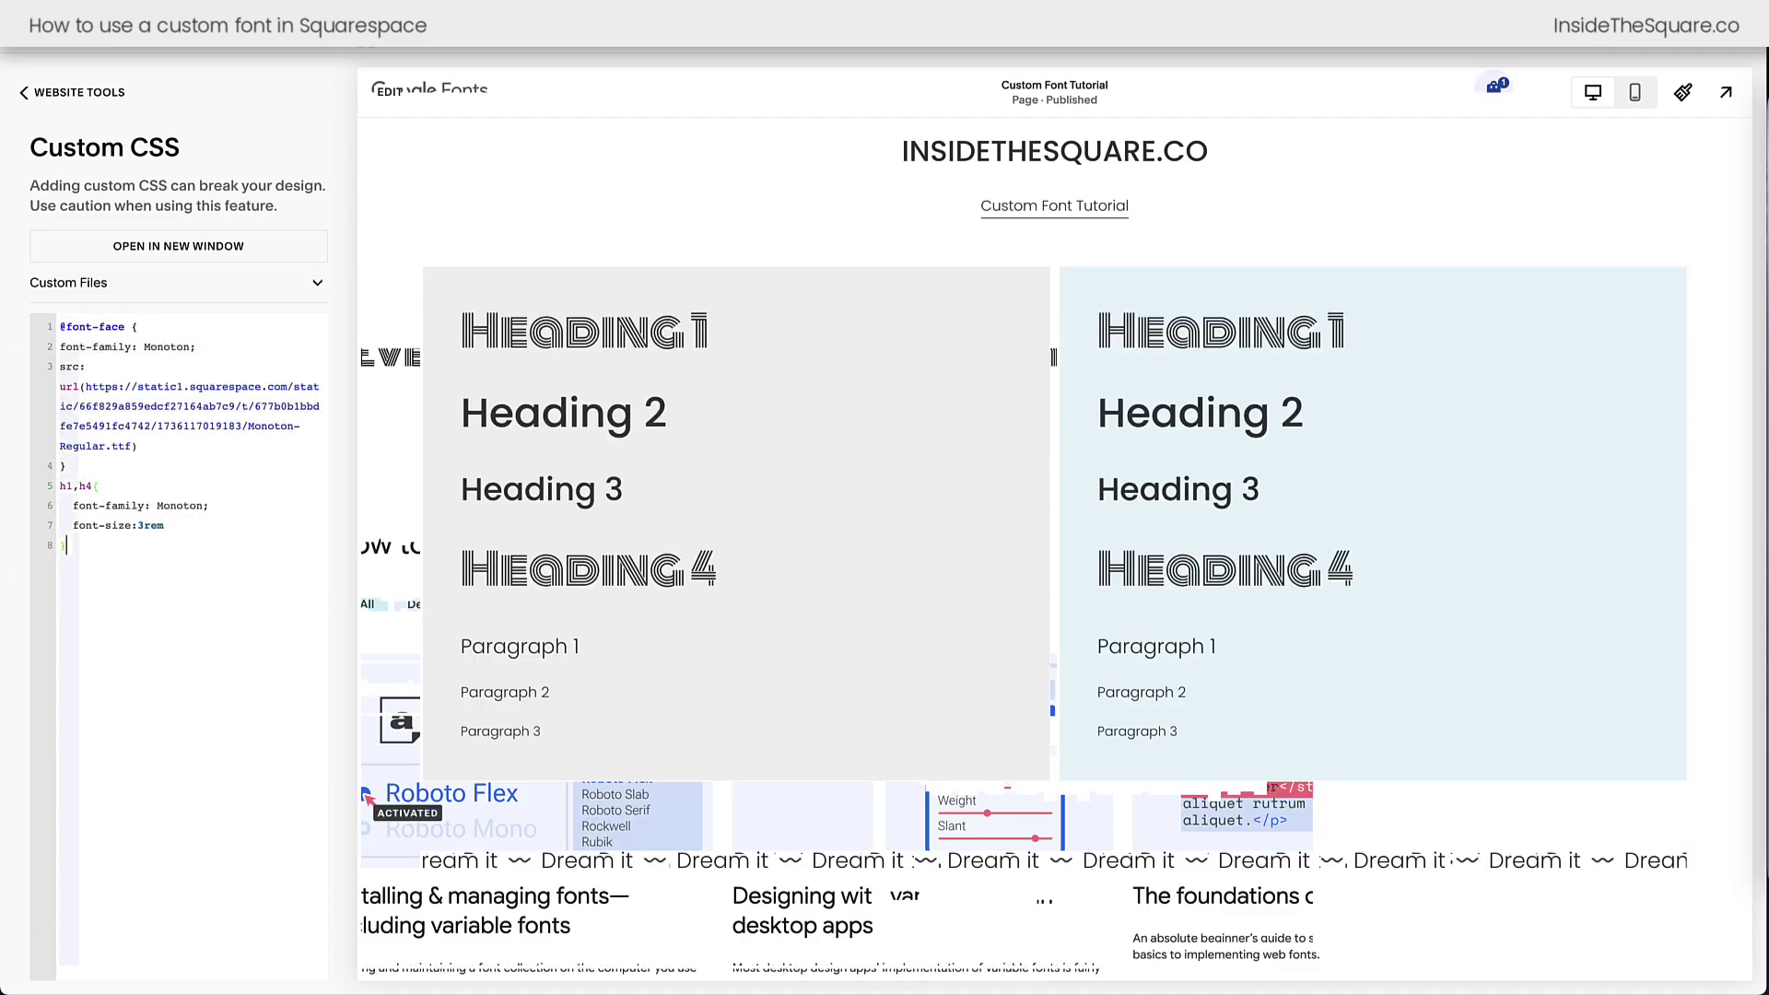
left_click(166, 525)
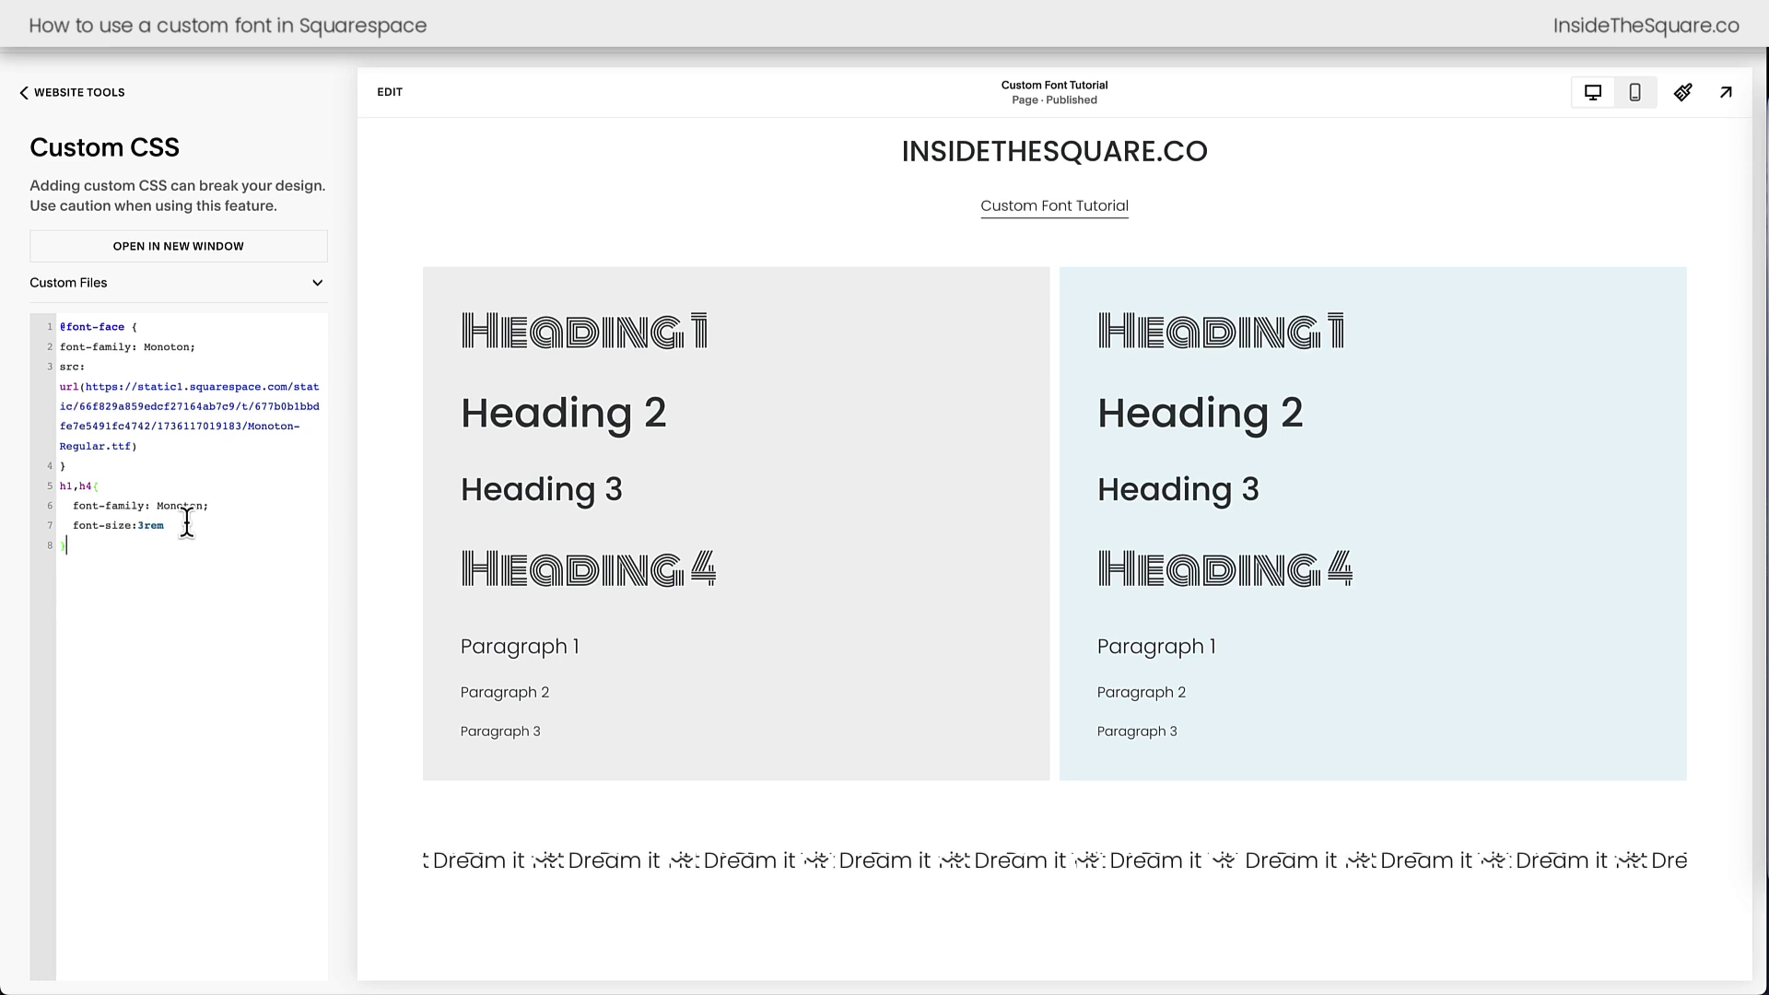
left_click(130, 551)
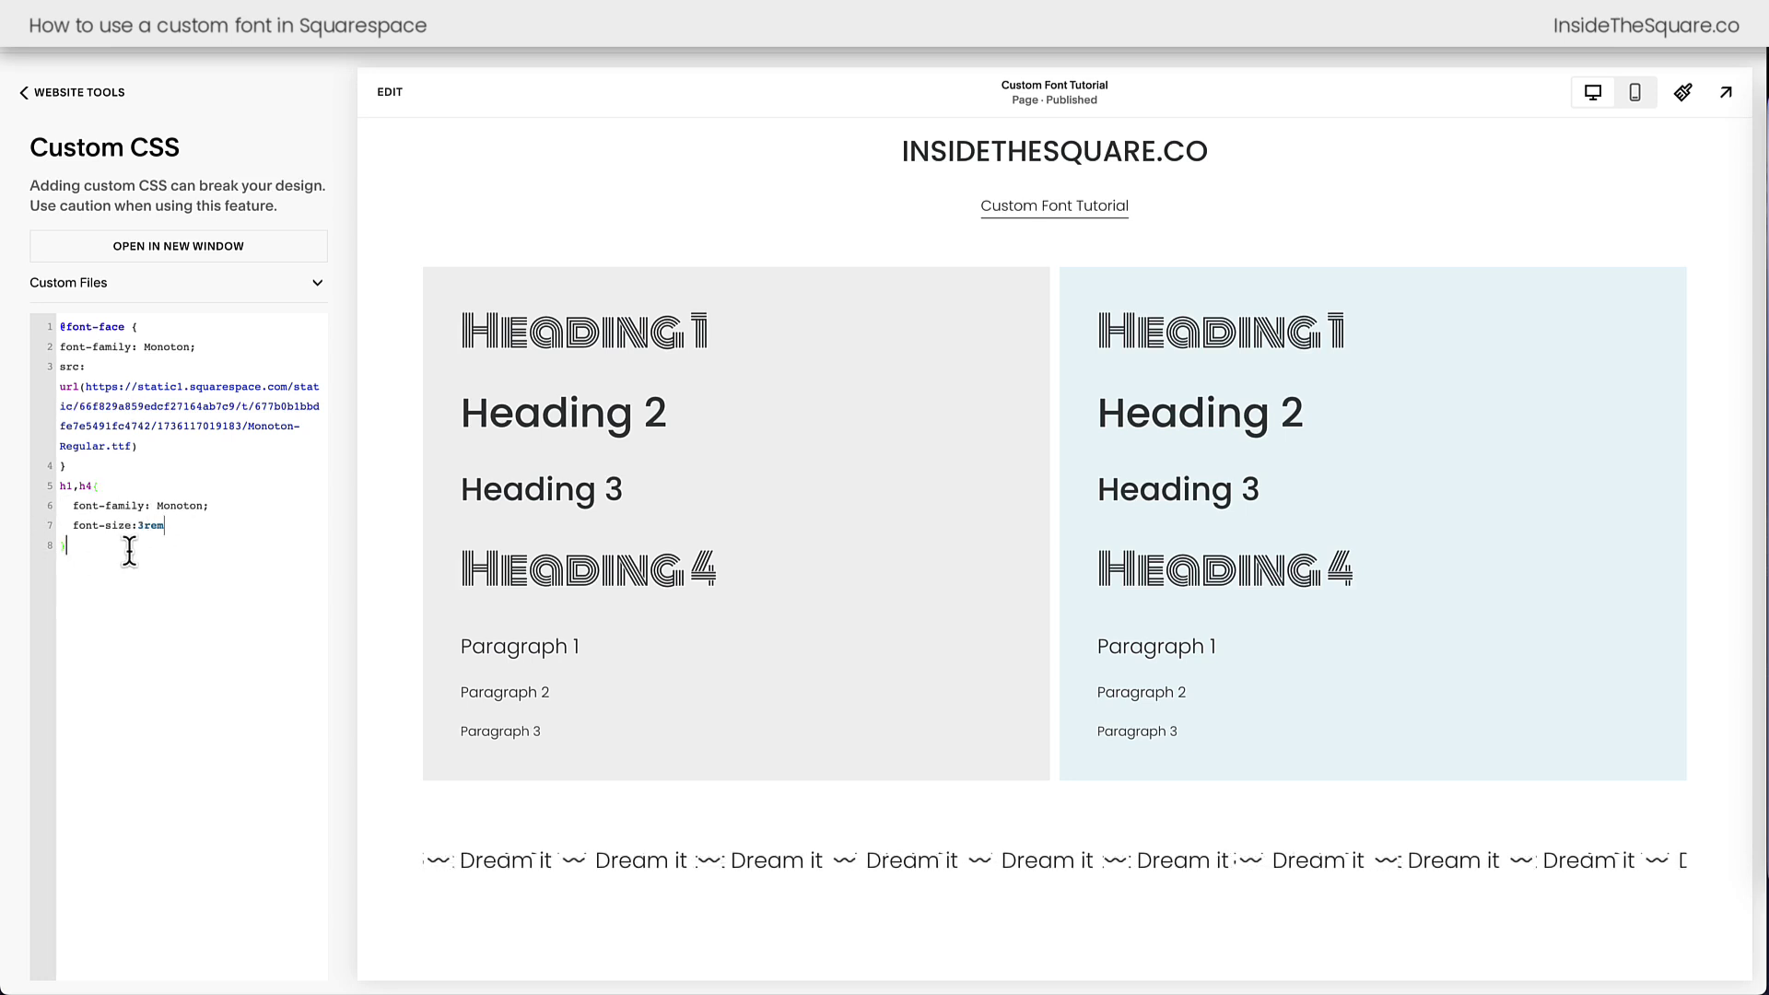